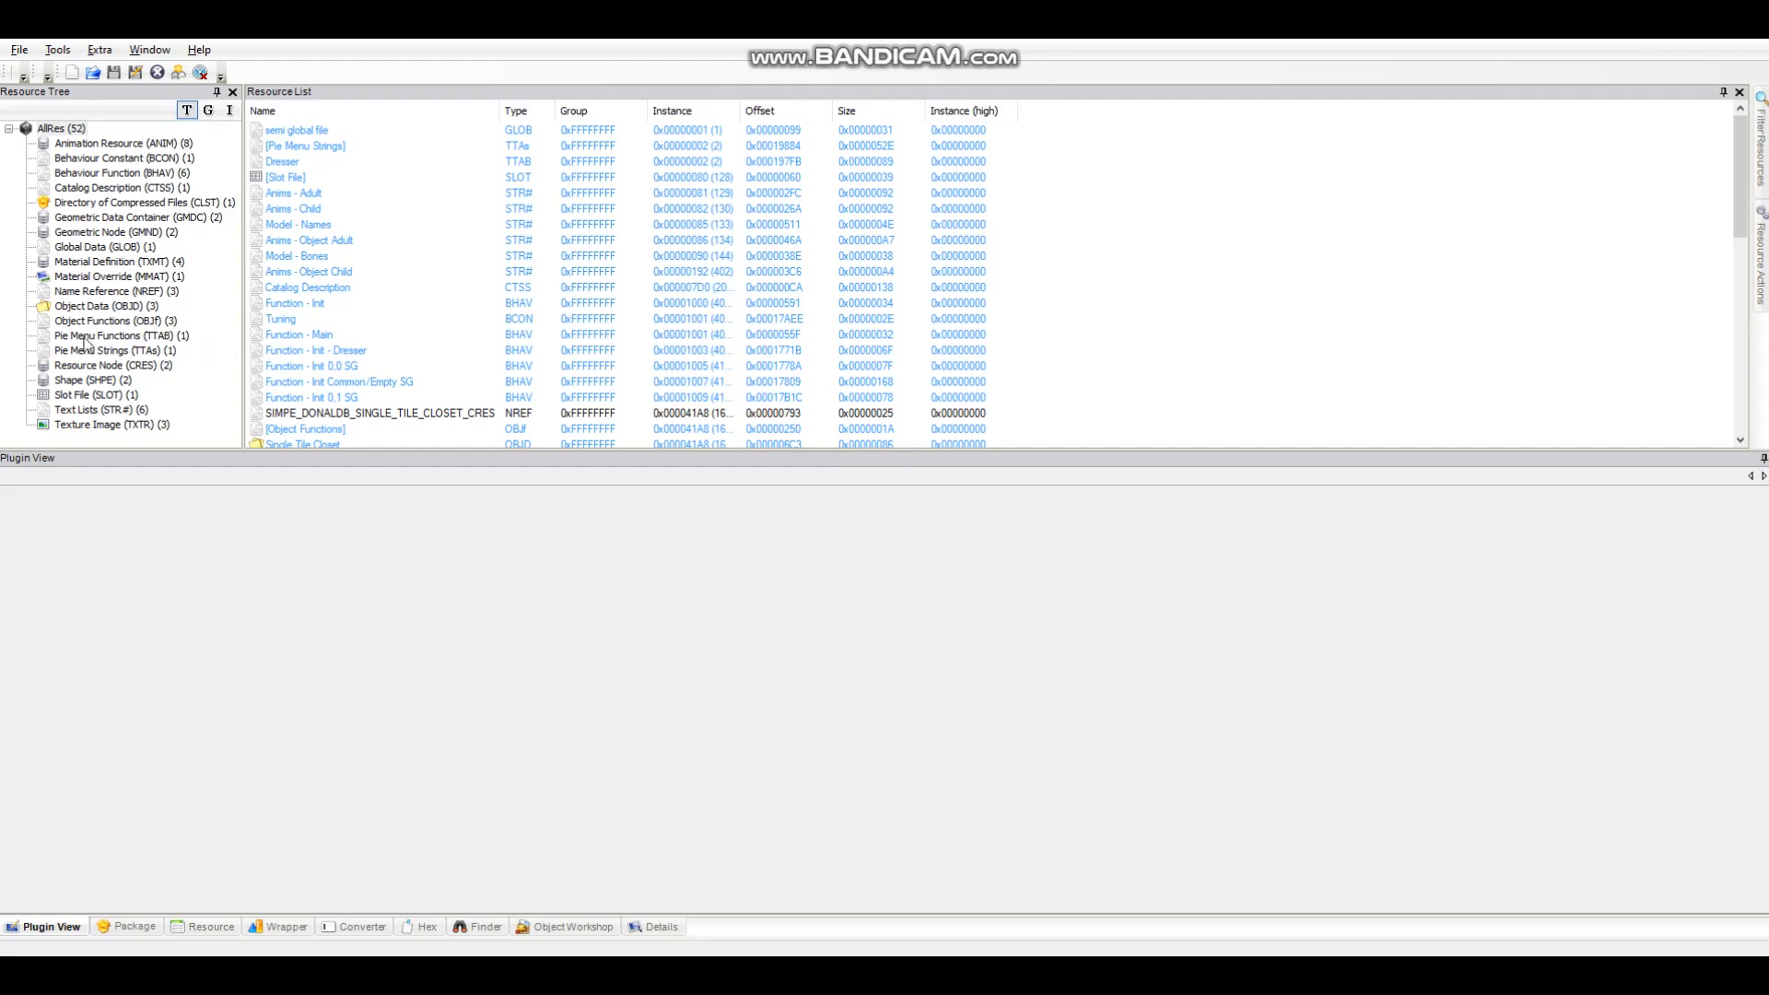
Examine the closet package's pie menu functions, pie menu strings and behaviour functions, comparing the instance numbers of the two pie menu resources
click(90, 337)
click(113, 352)
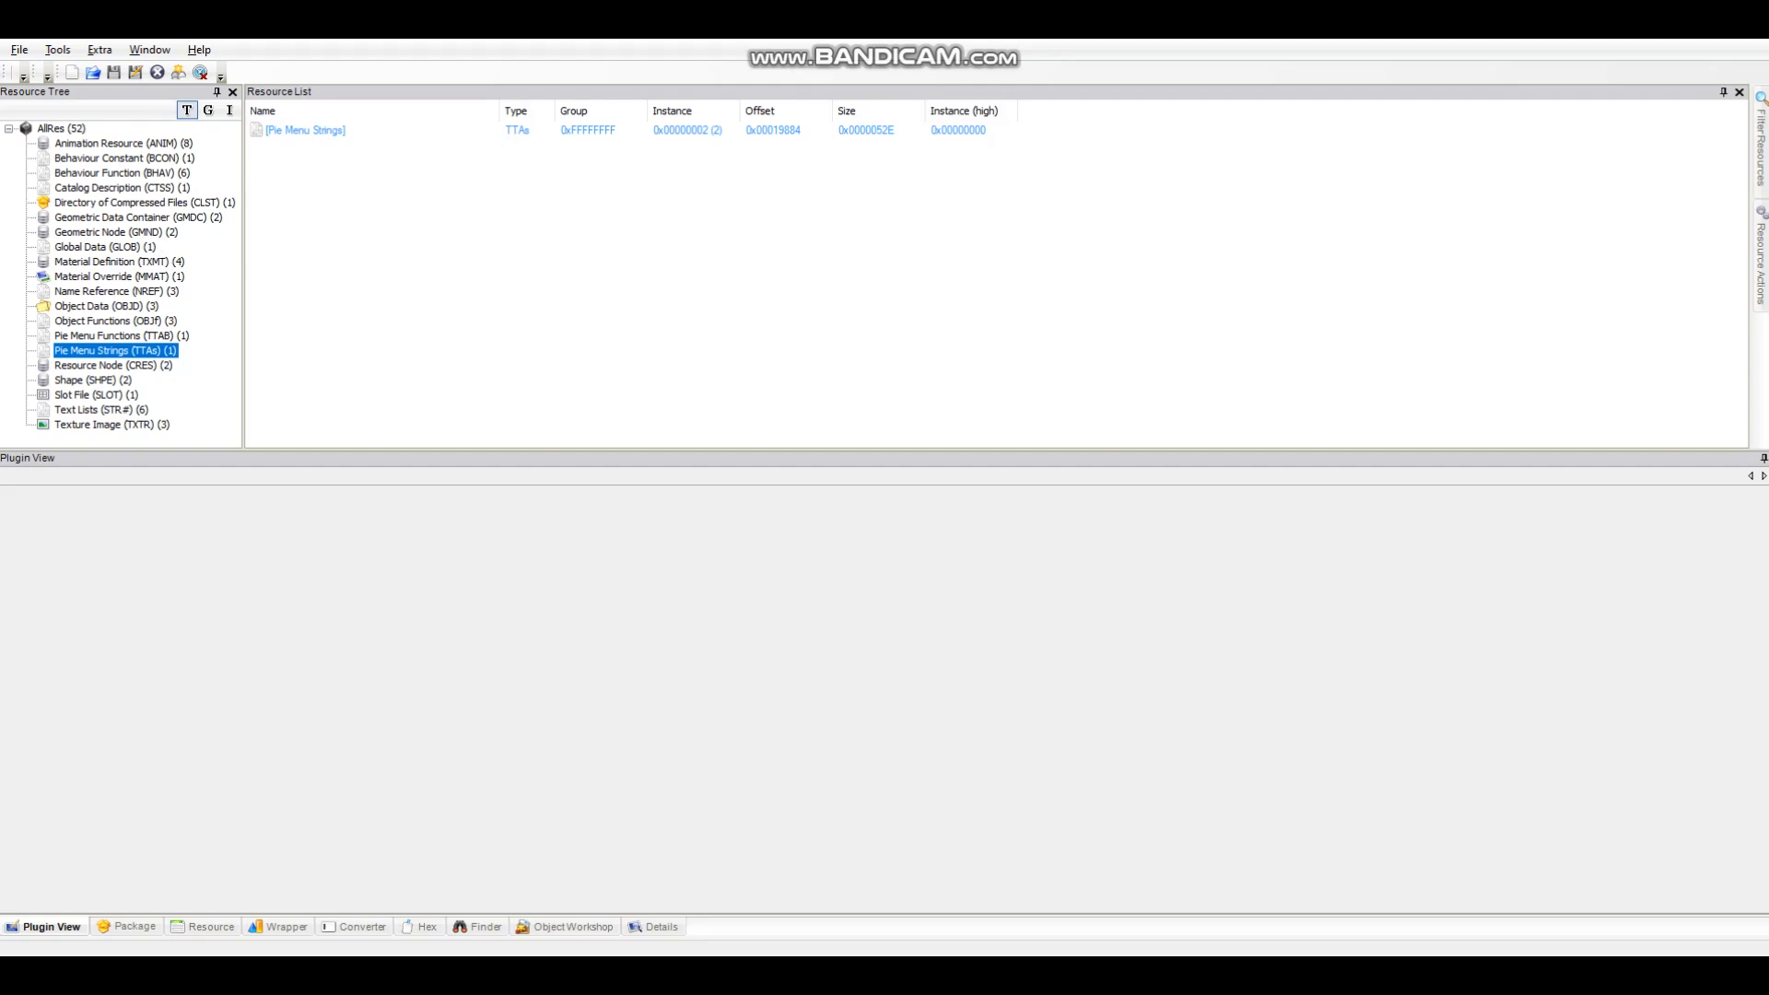
click(1637, 24)
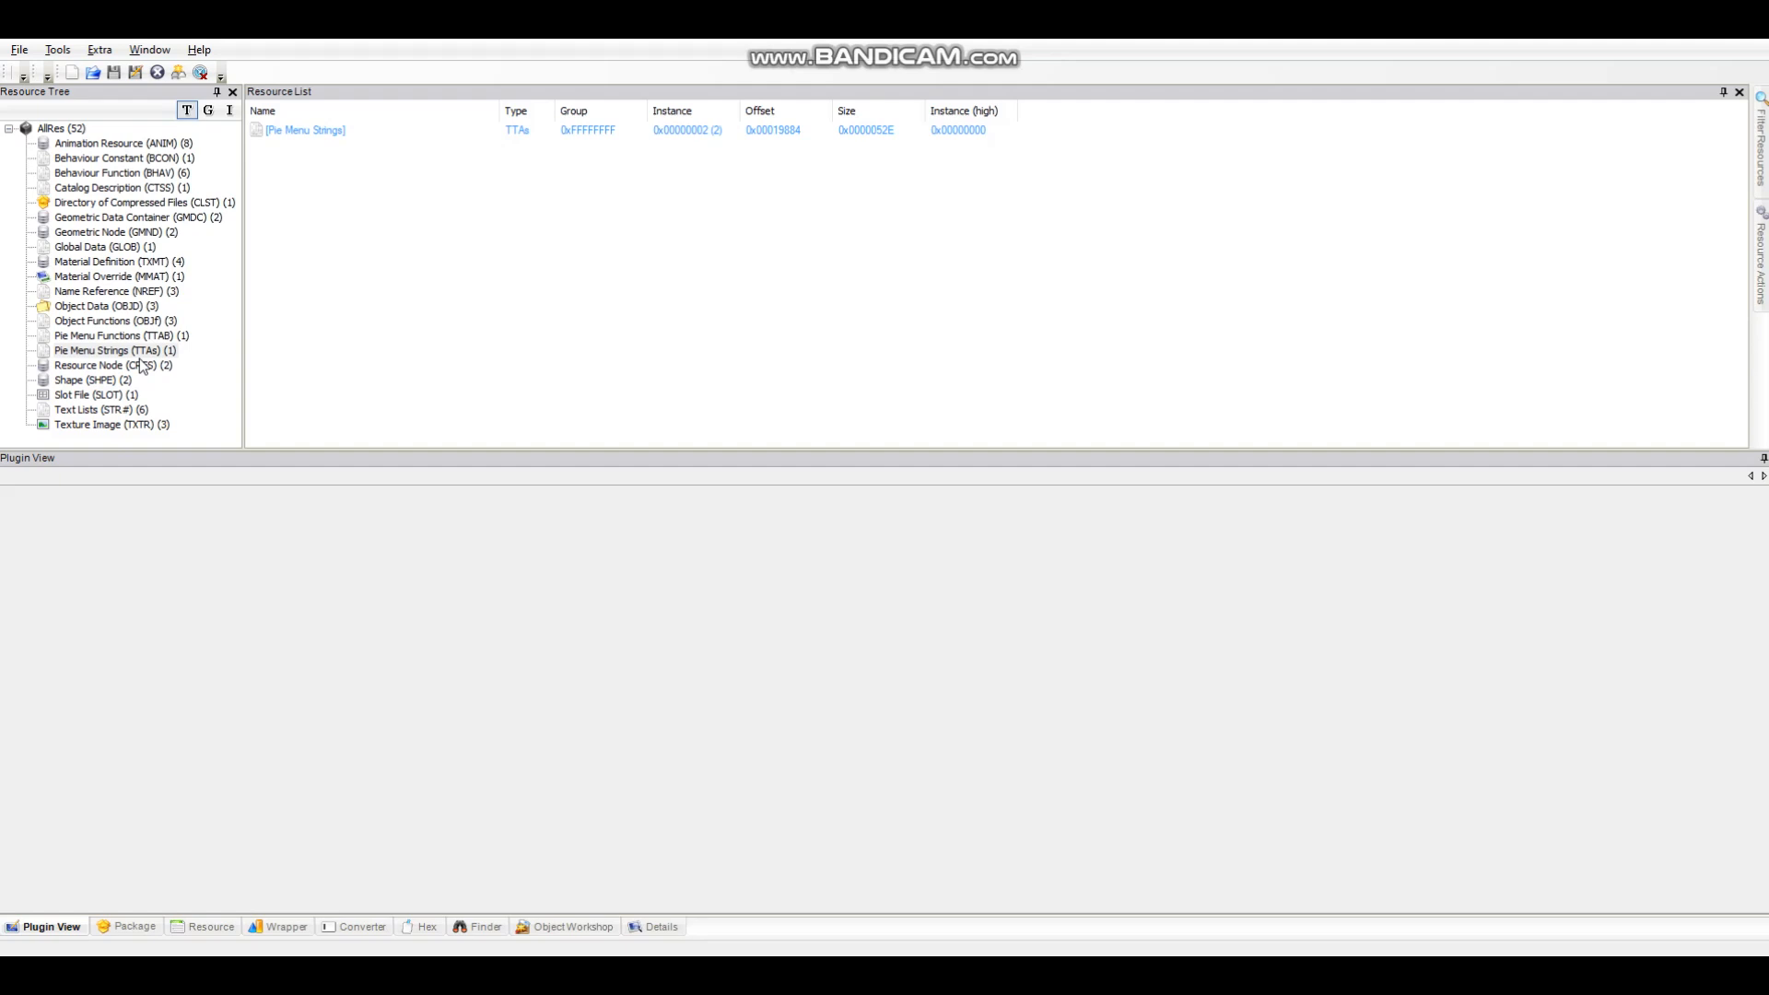
click(161, 175)
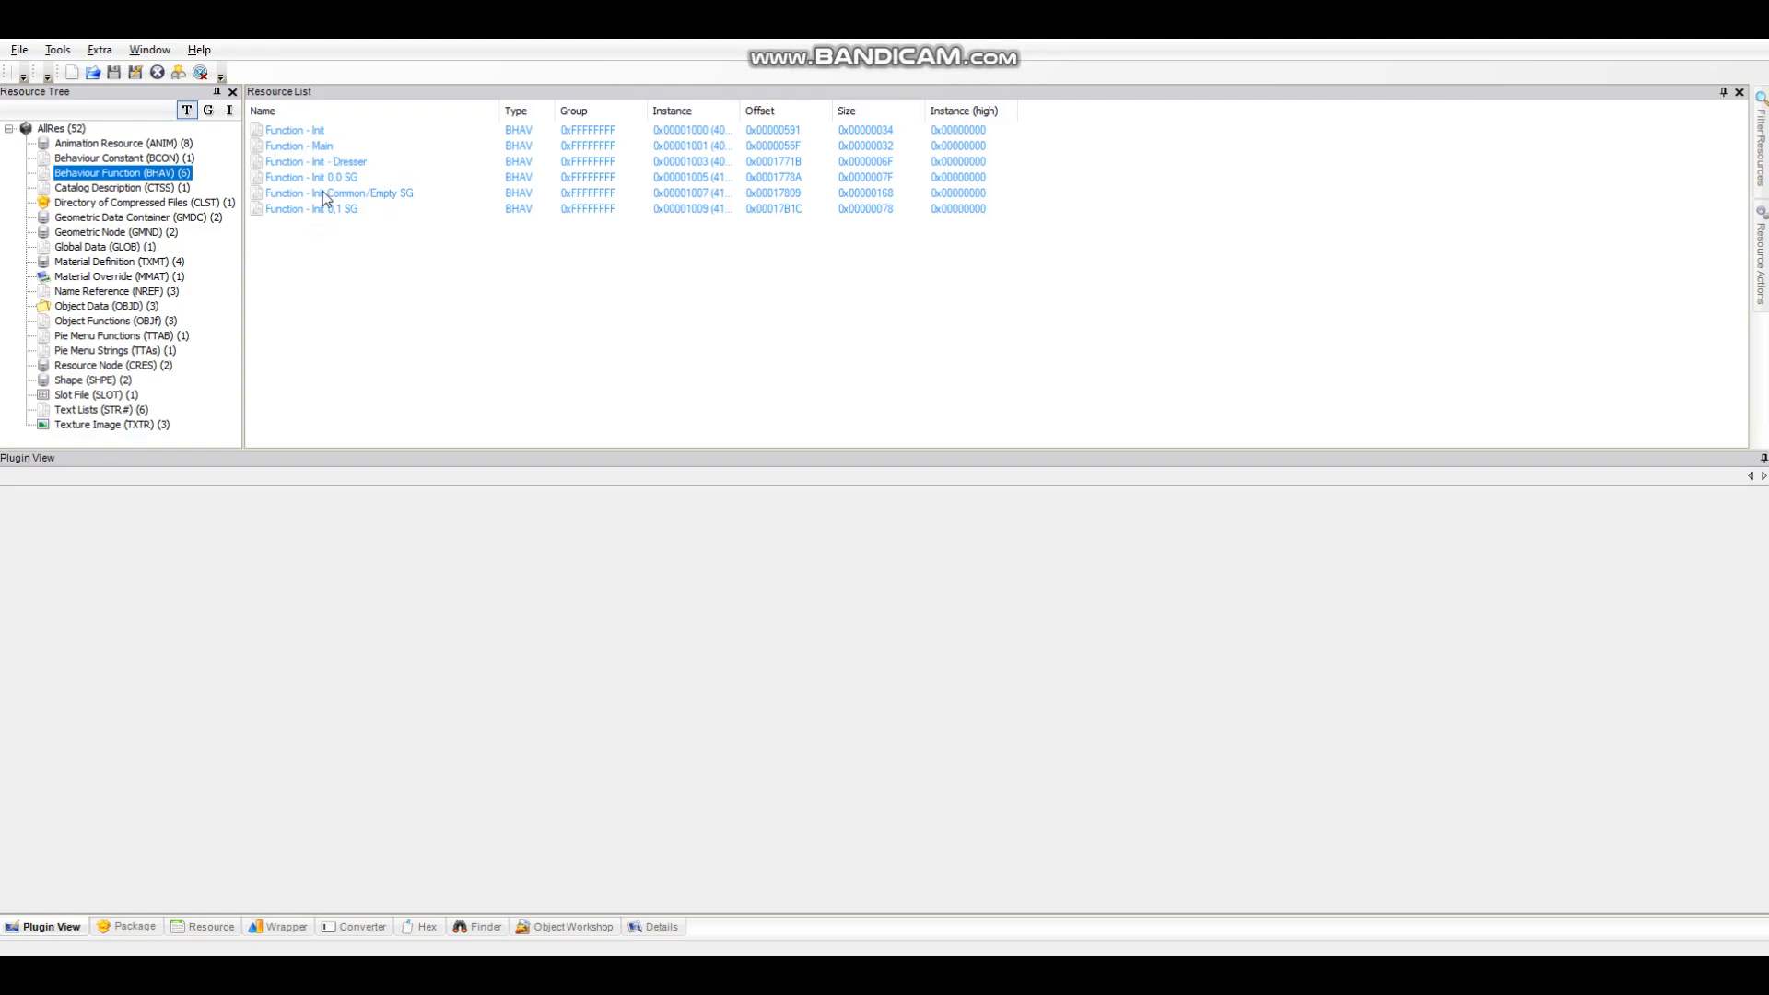
click(180, 339)
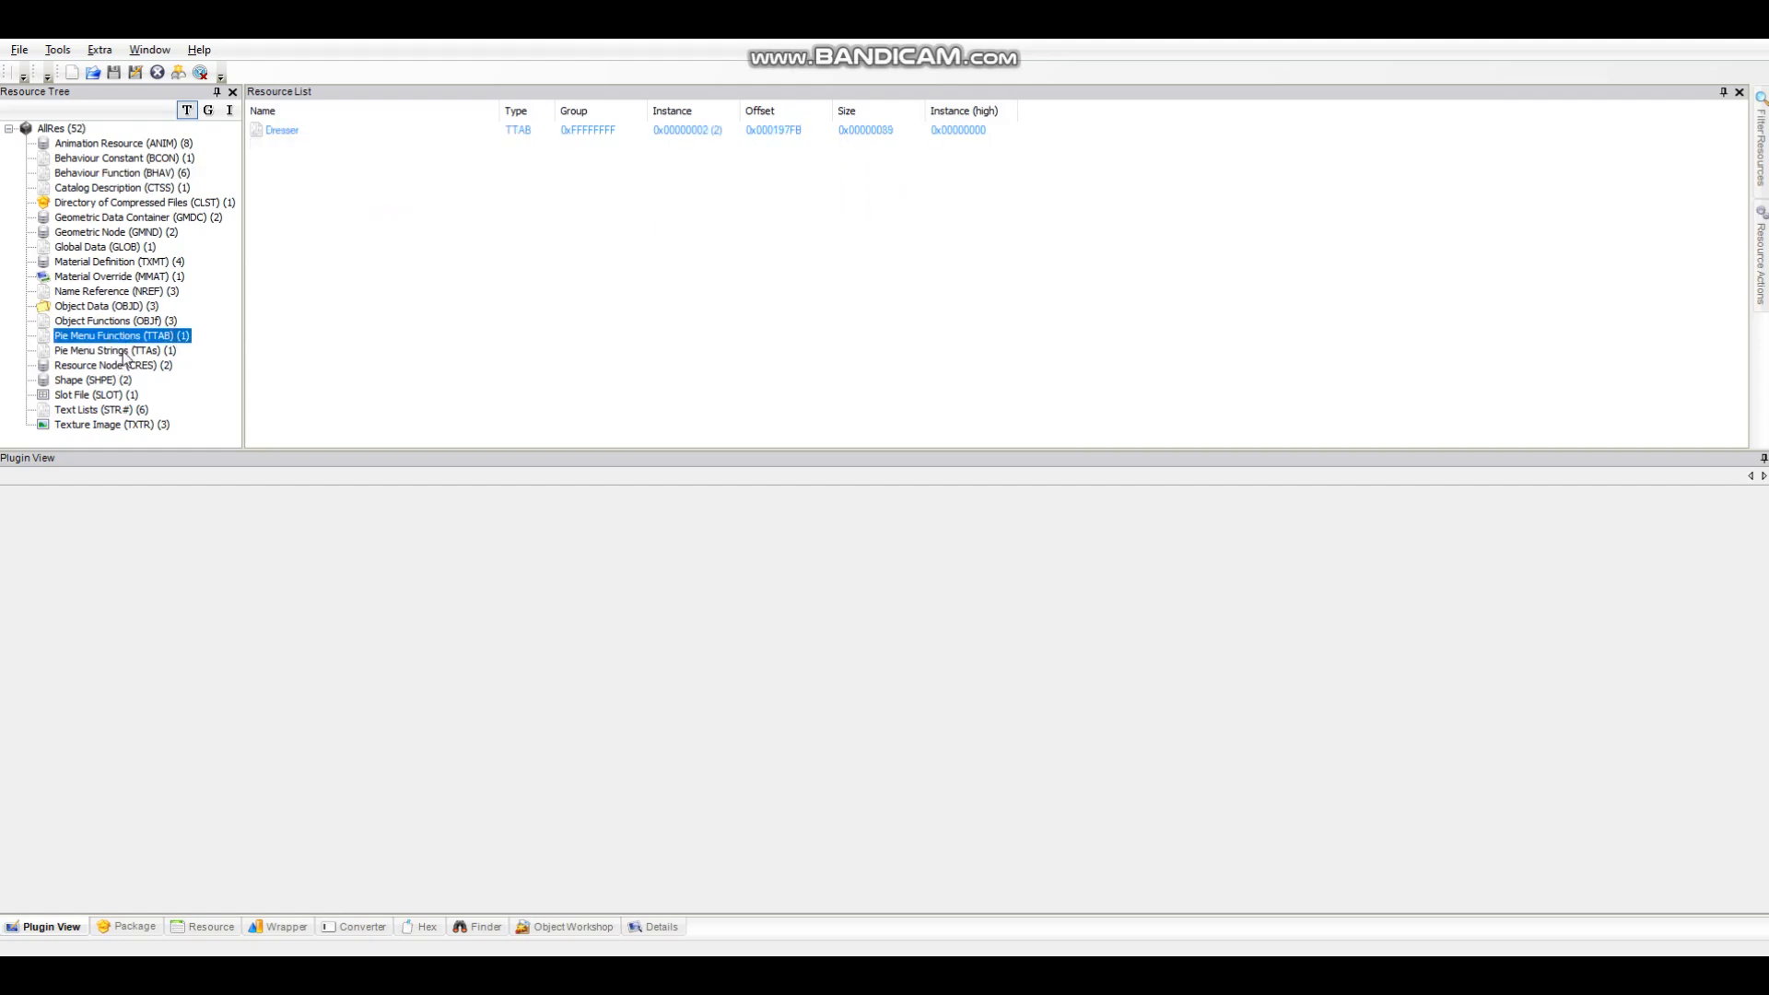
click(1638, 35)
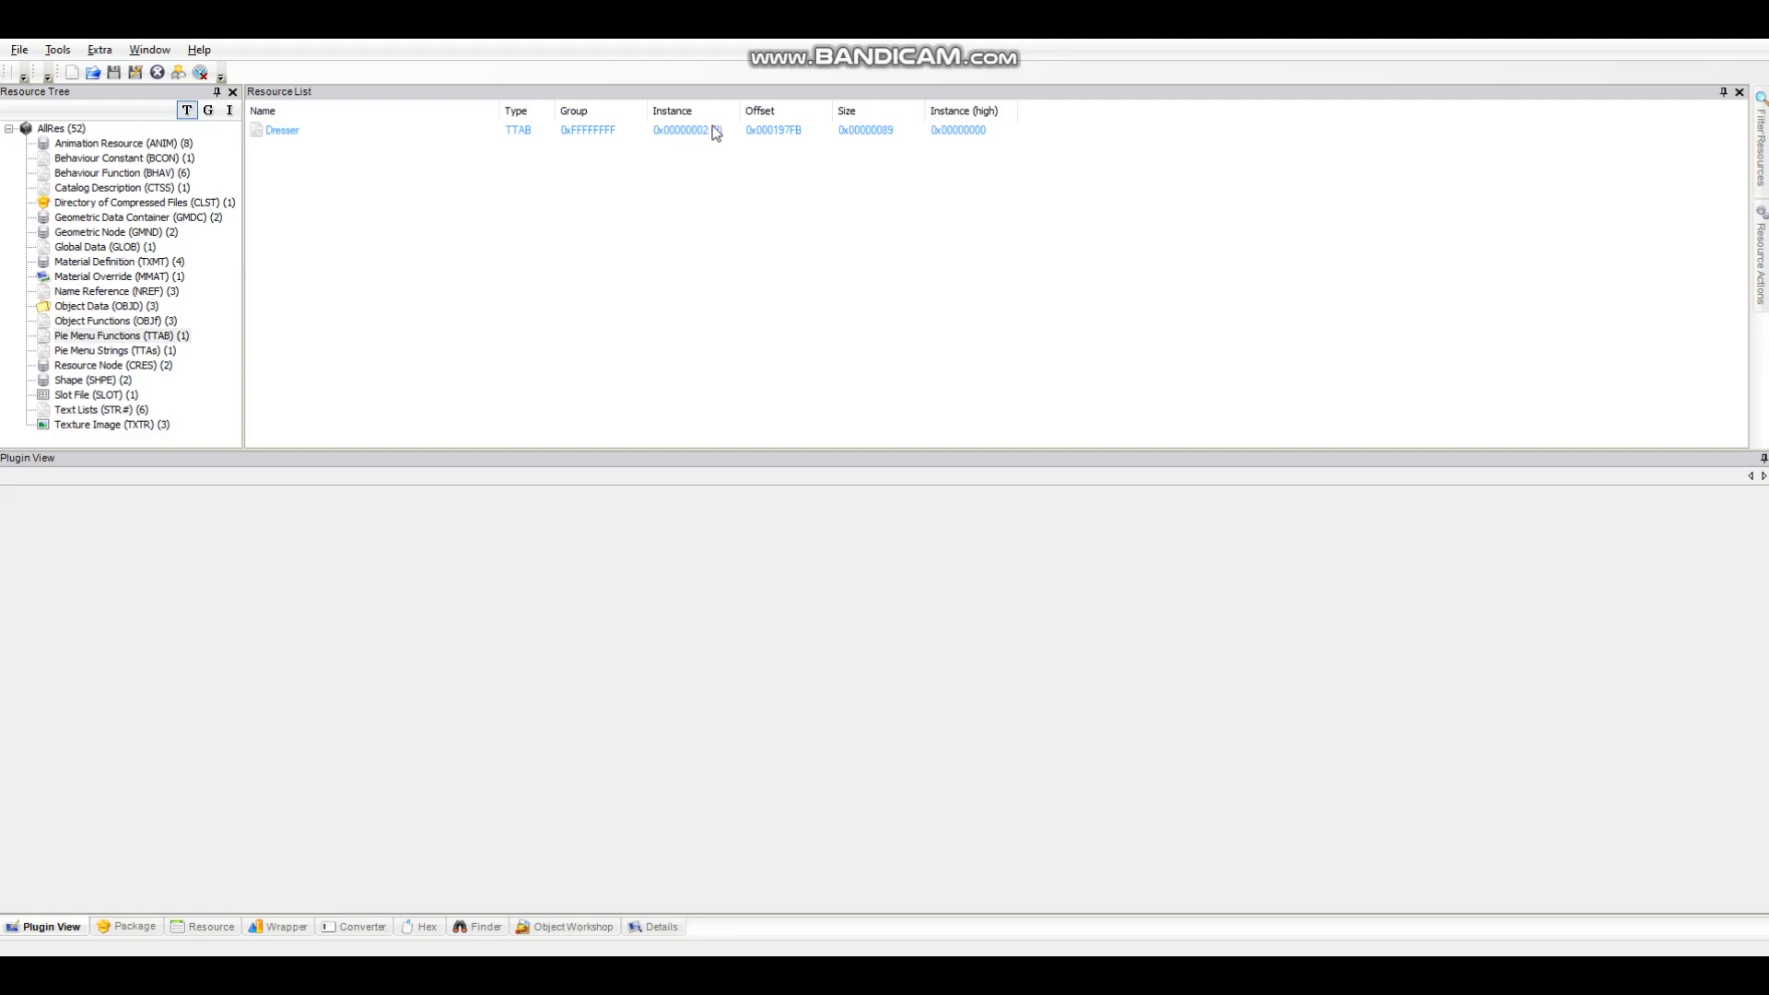
click(136, 351)
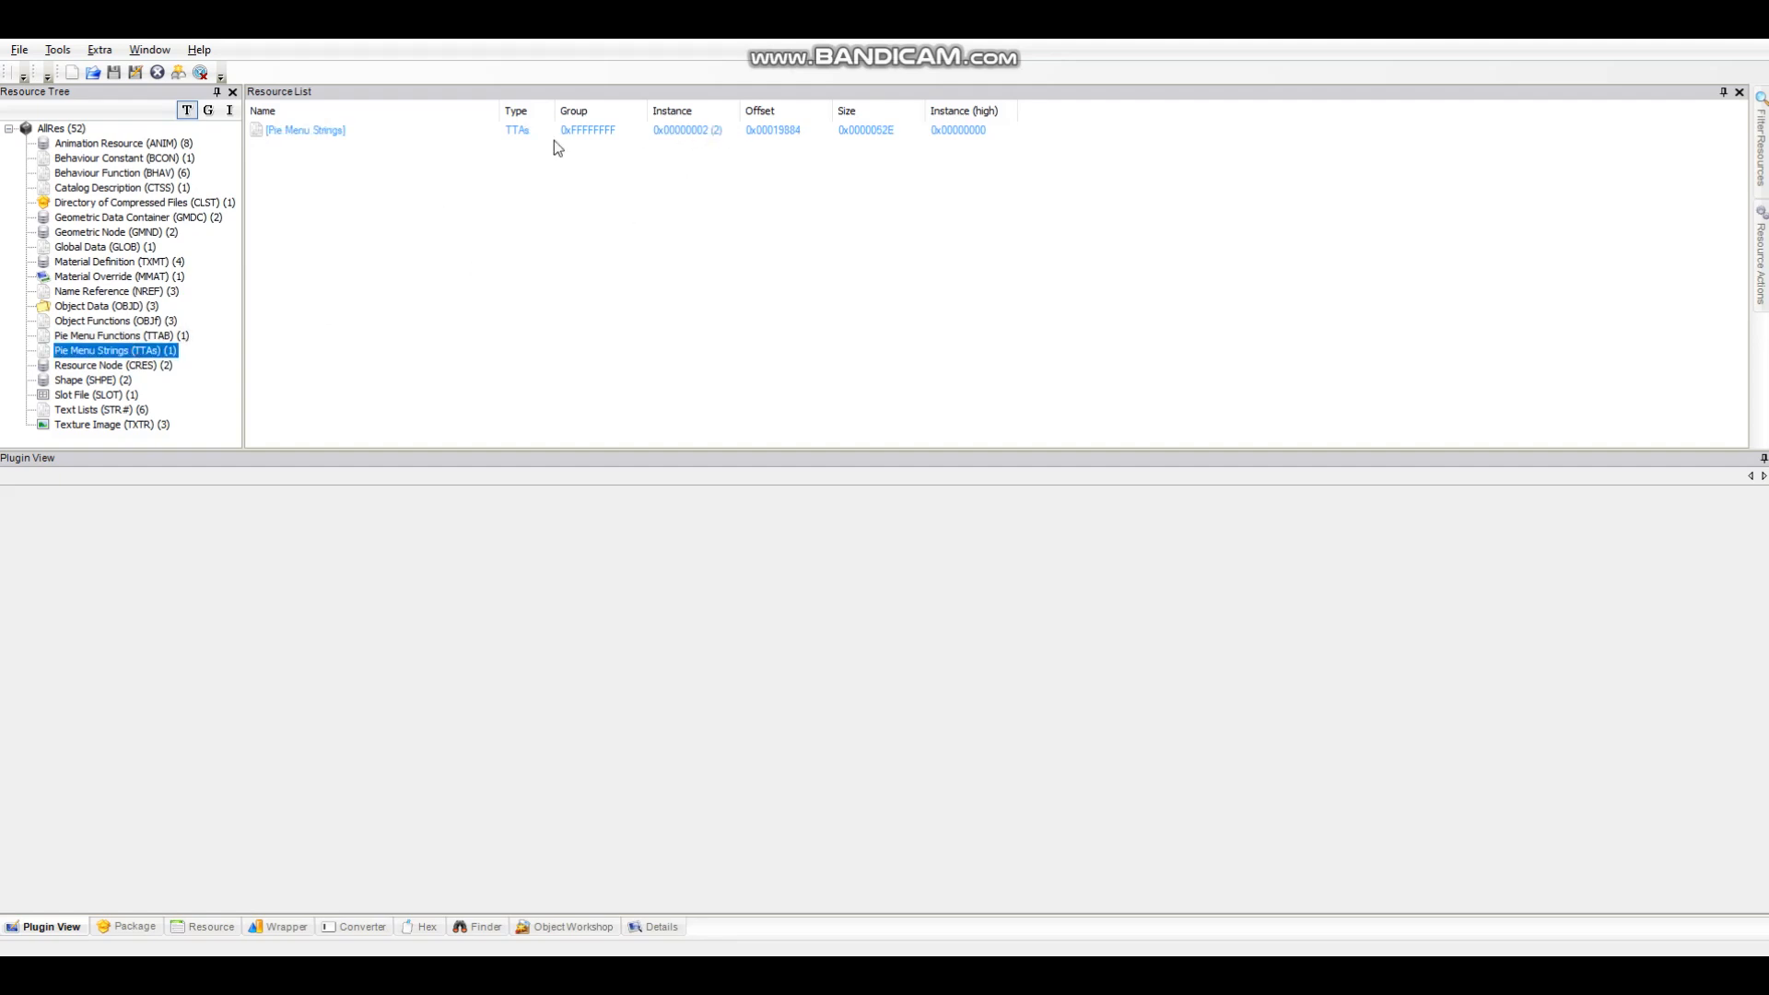
click(167, 337)
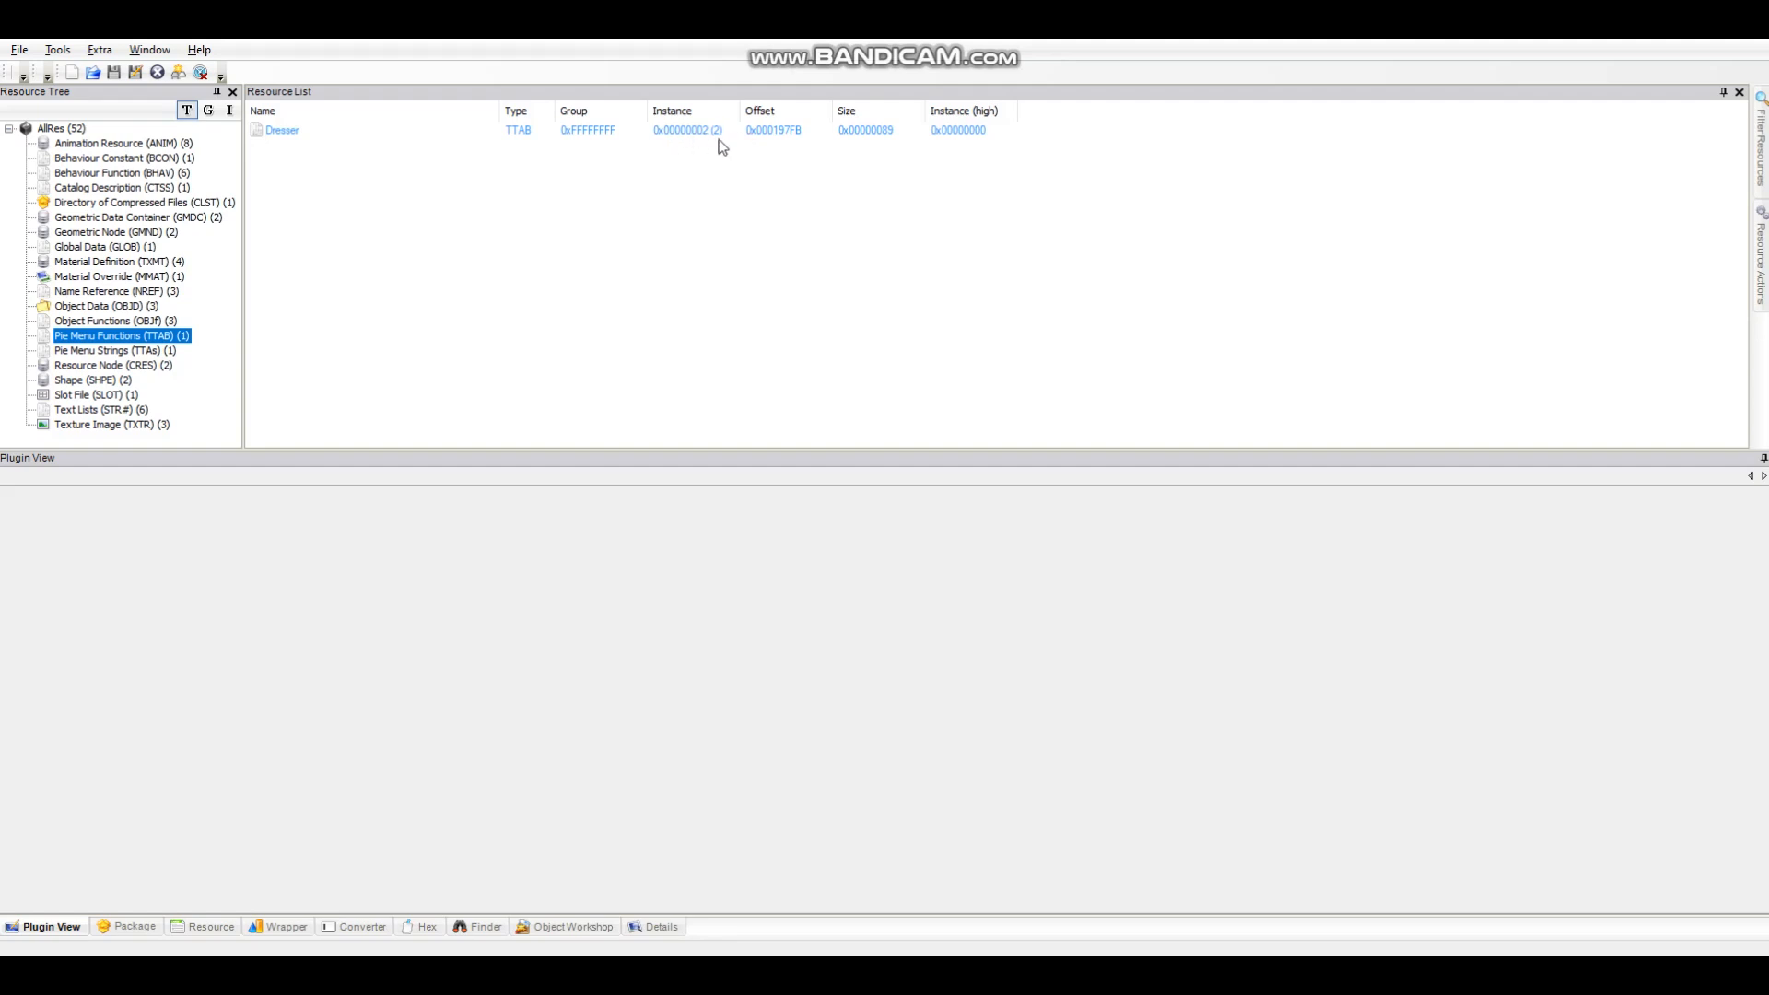
Delete the Pie Menu Strings (TTAs) resource from the closet package
click(168, 352)
click(340, 129)
right_click(338, 132)
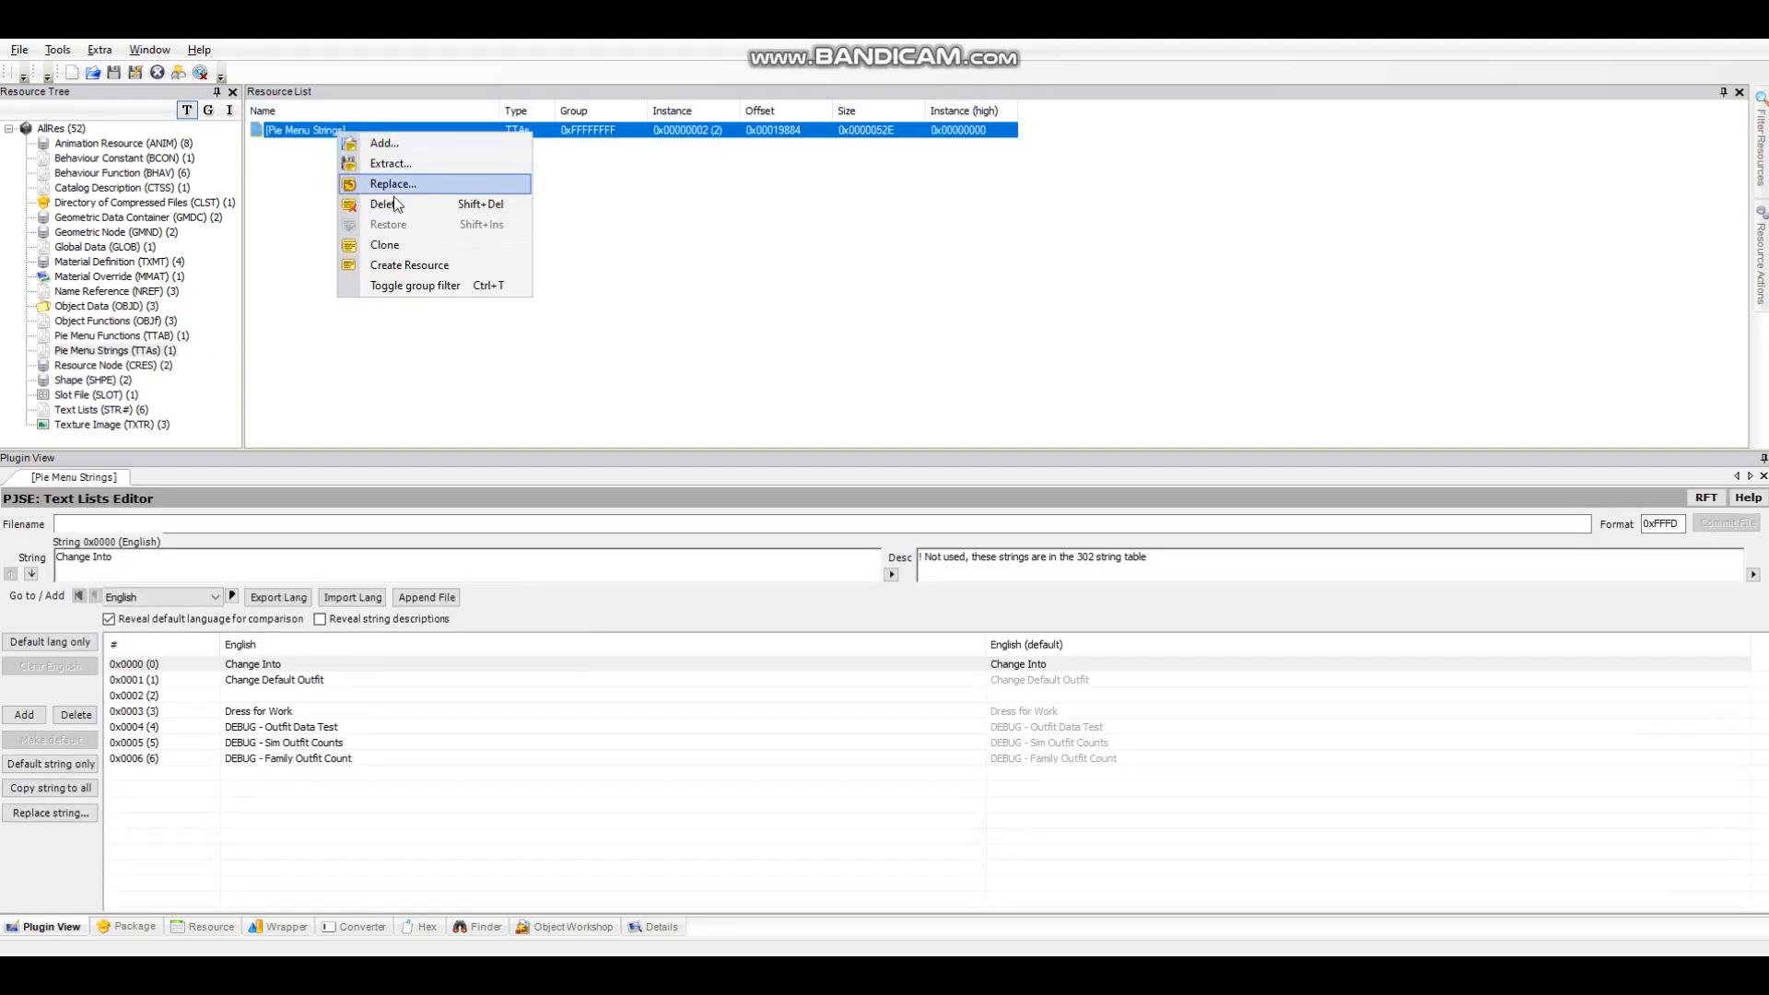
click(396, 203)
right_click(336, 135)
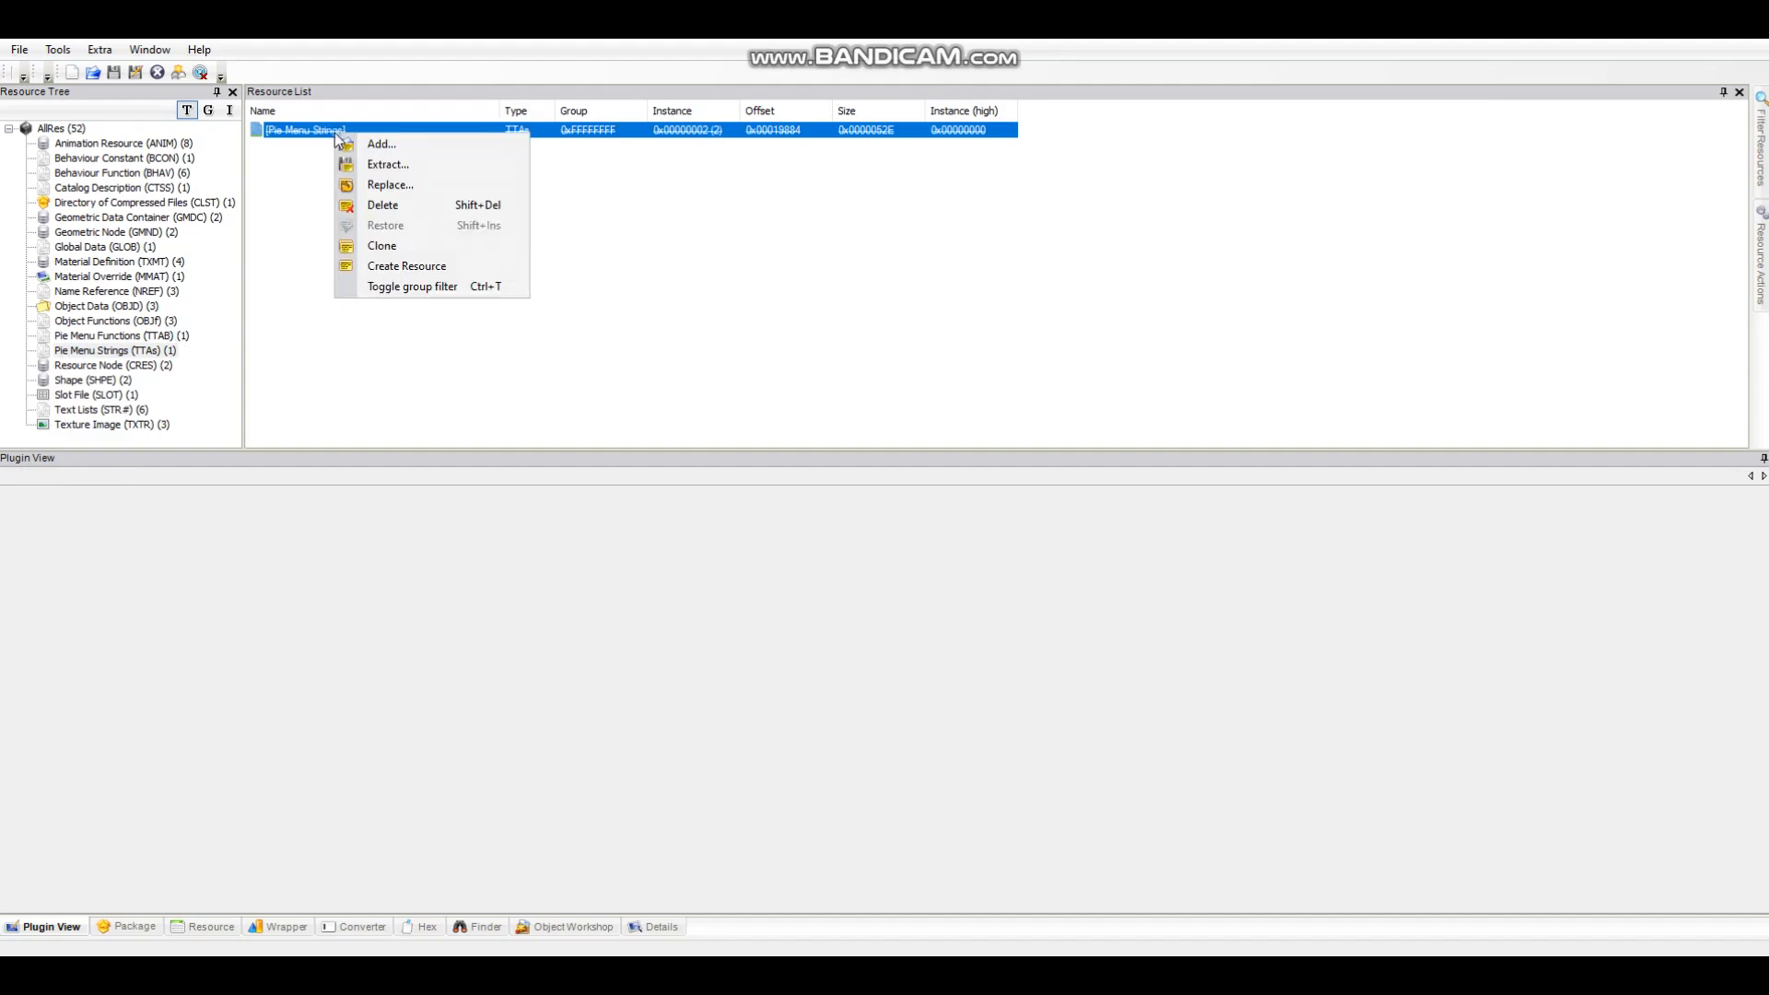
click(280, 162)
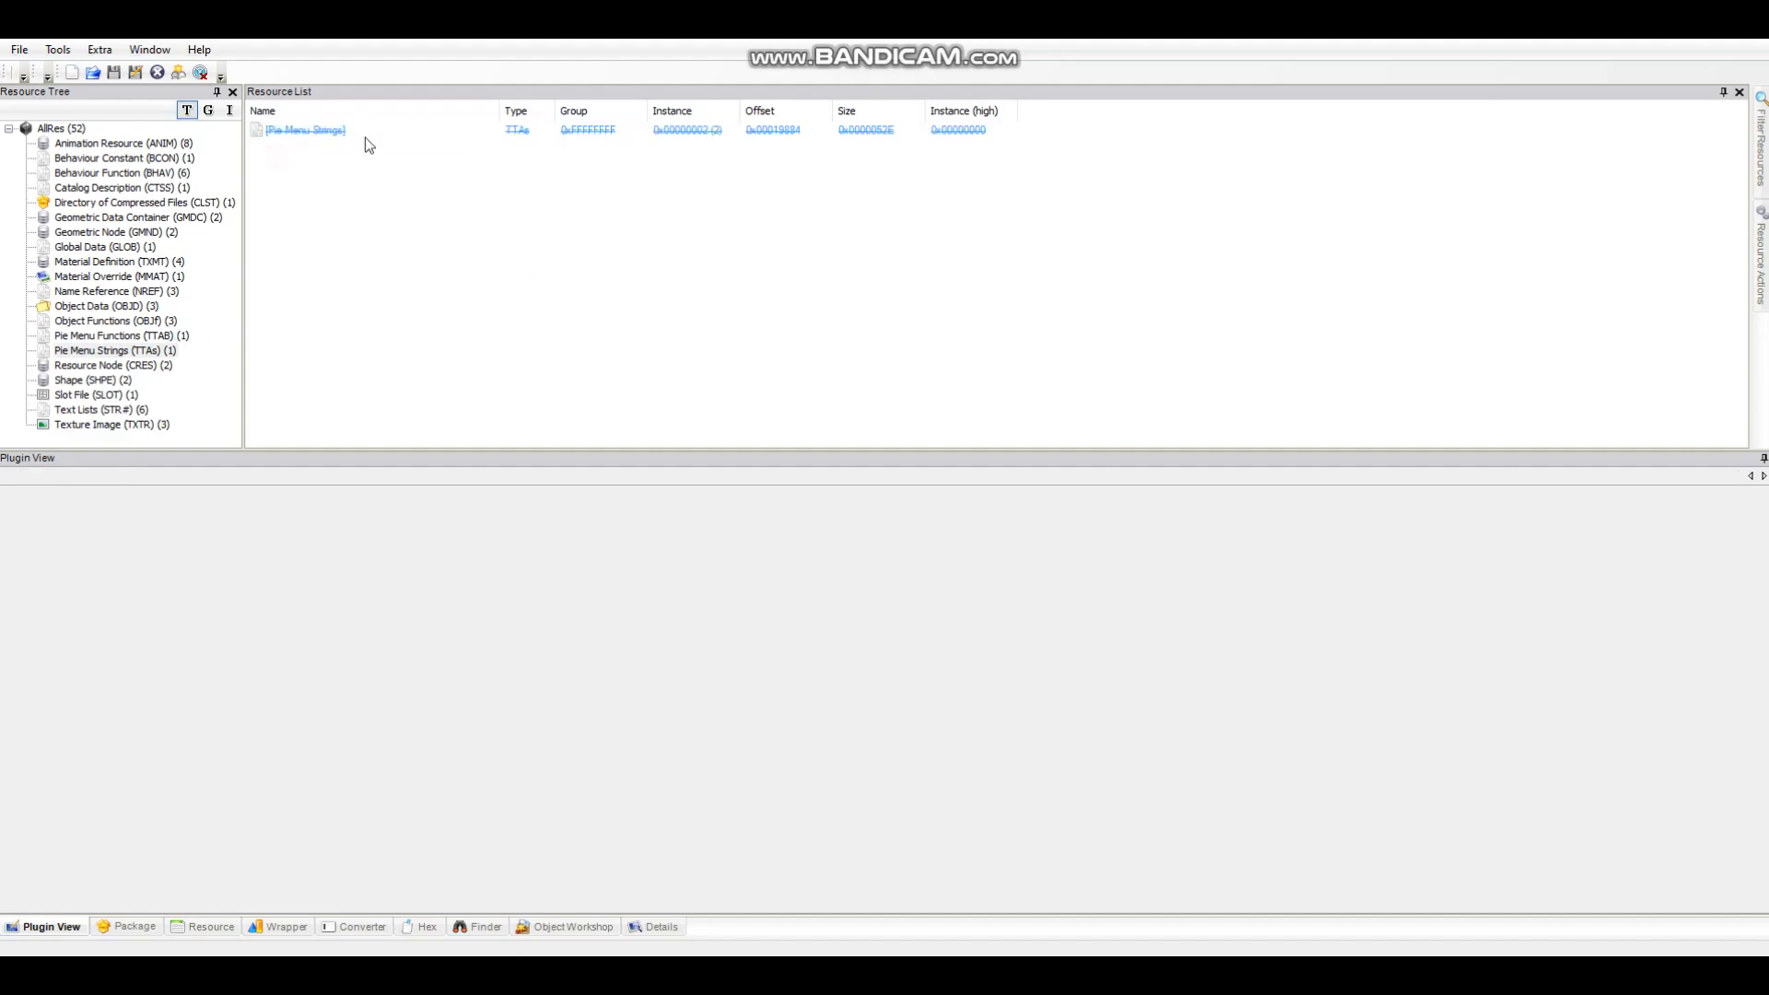
Delete the Dresser pie menu functions (TTAB) resource from the closet package and save the package
click(162, 337)
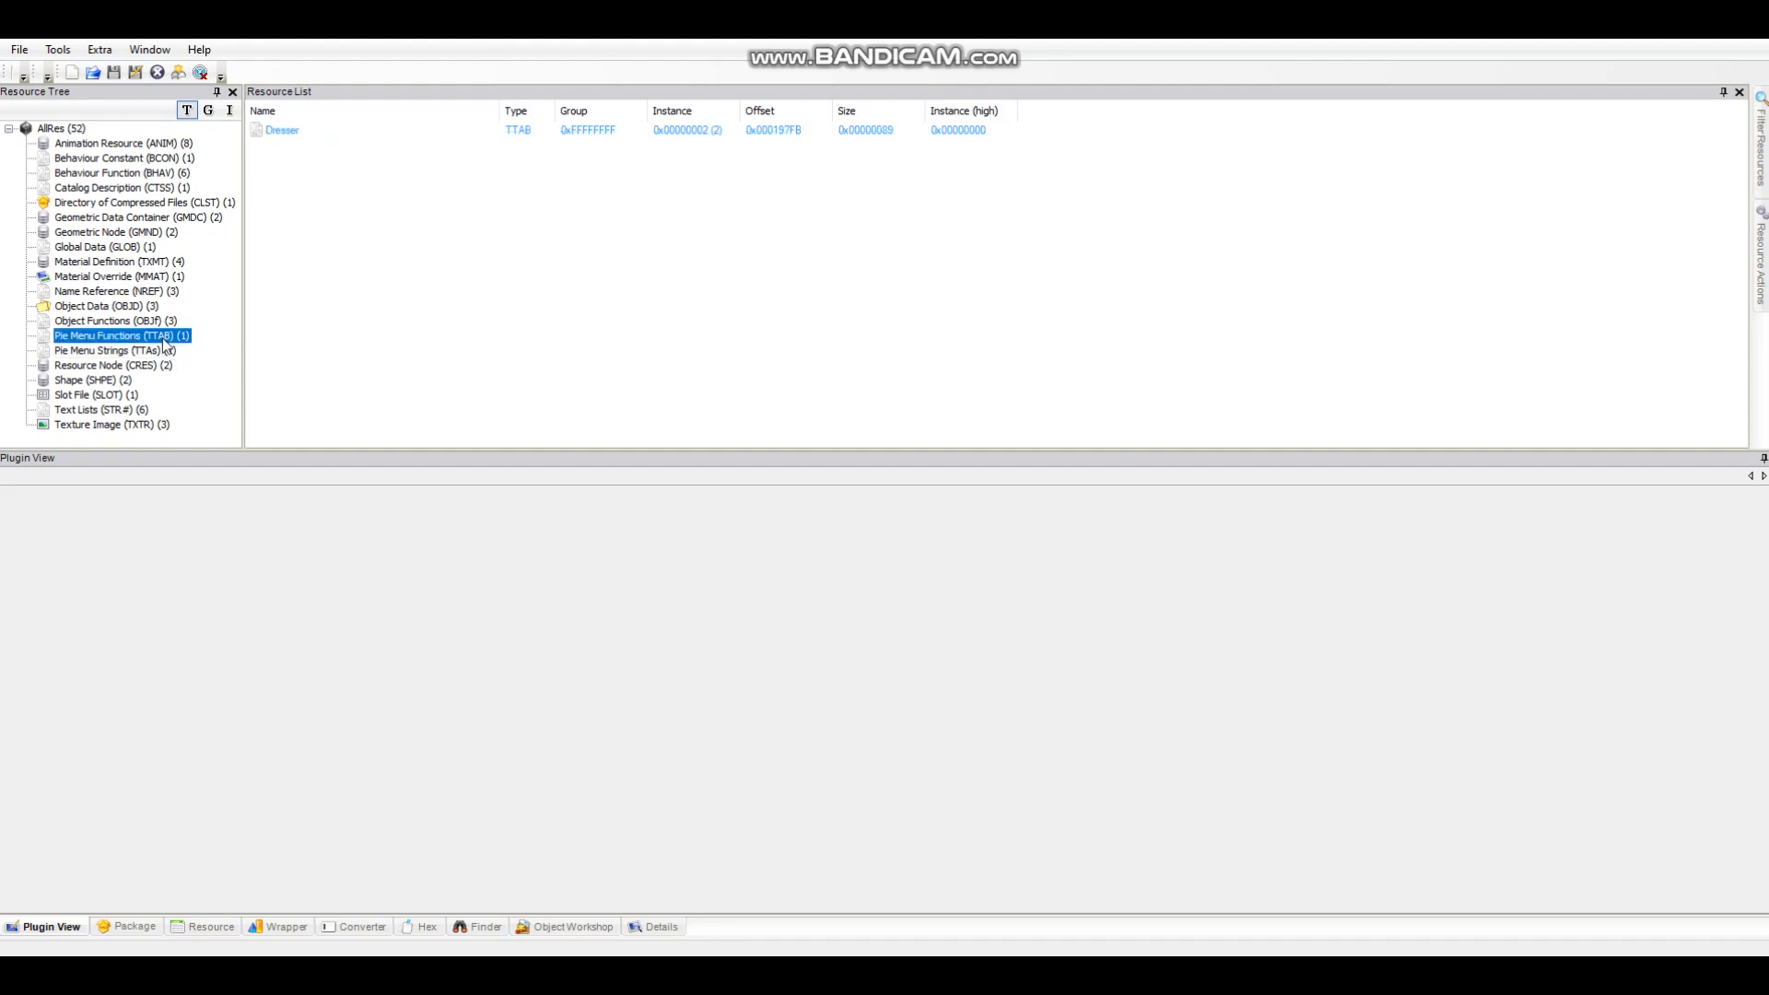
click(293, 140)
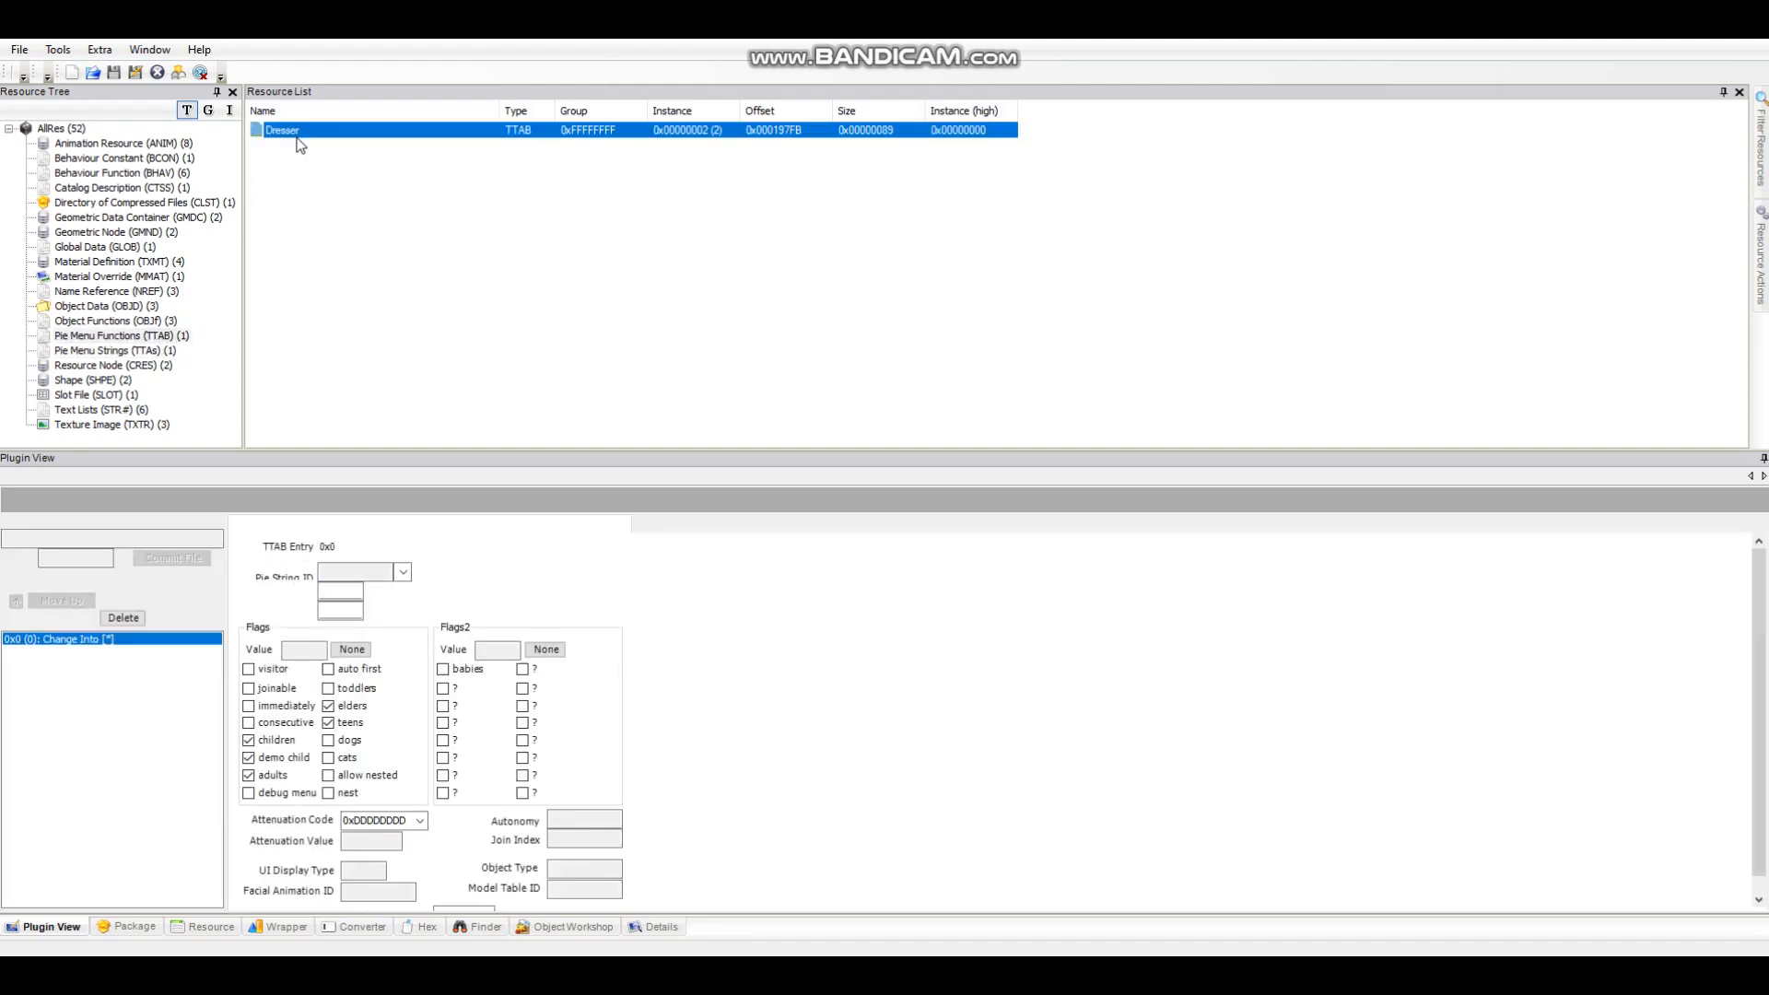
right_click(297, 143)
click(351, 206)
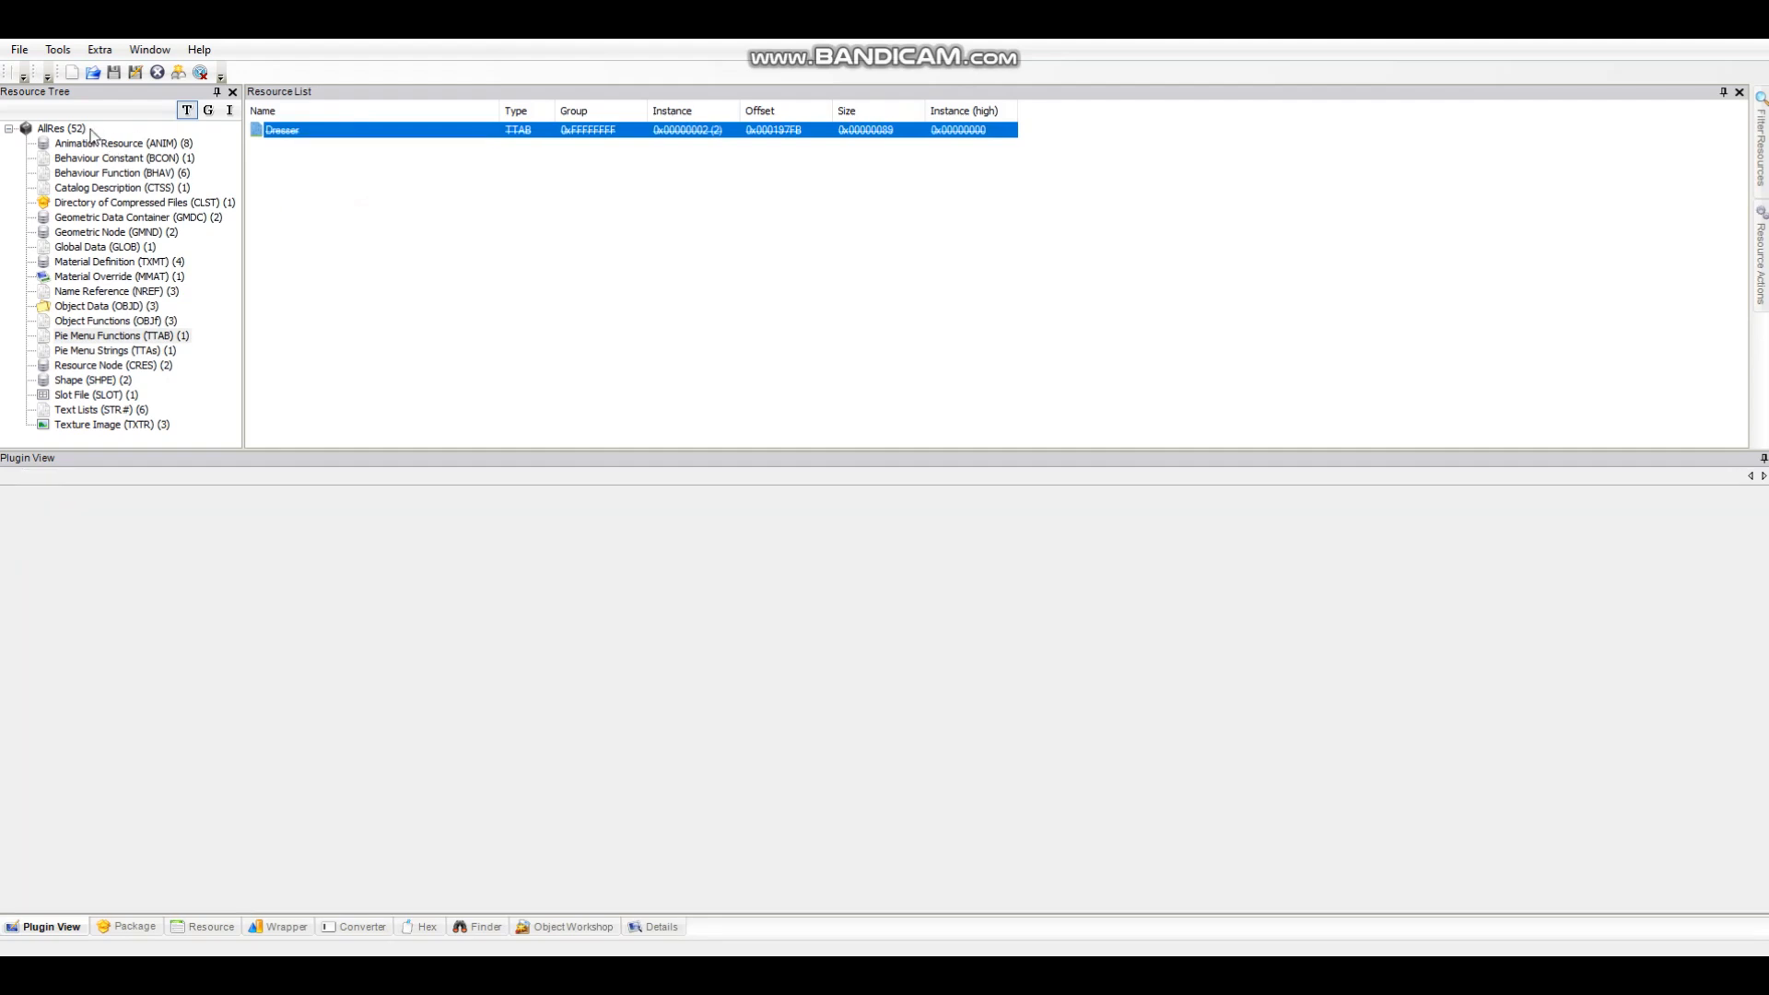
click(166, 338)
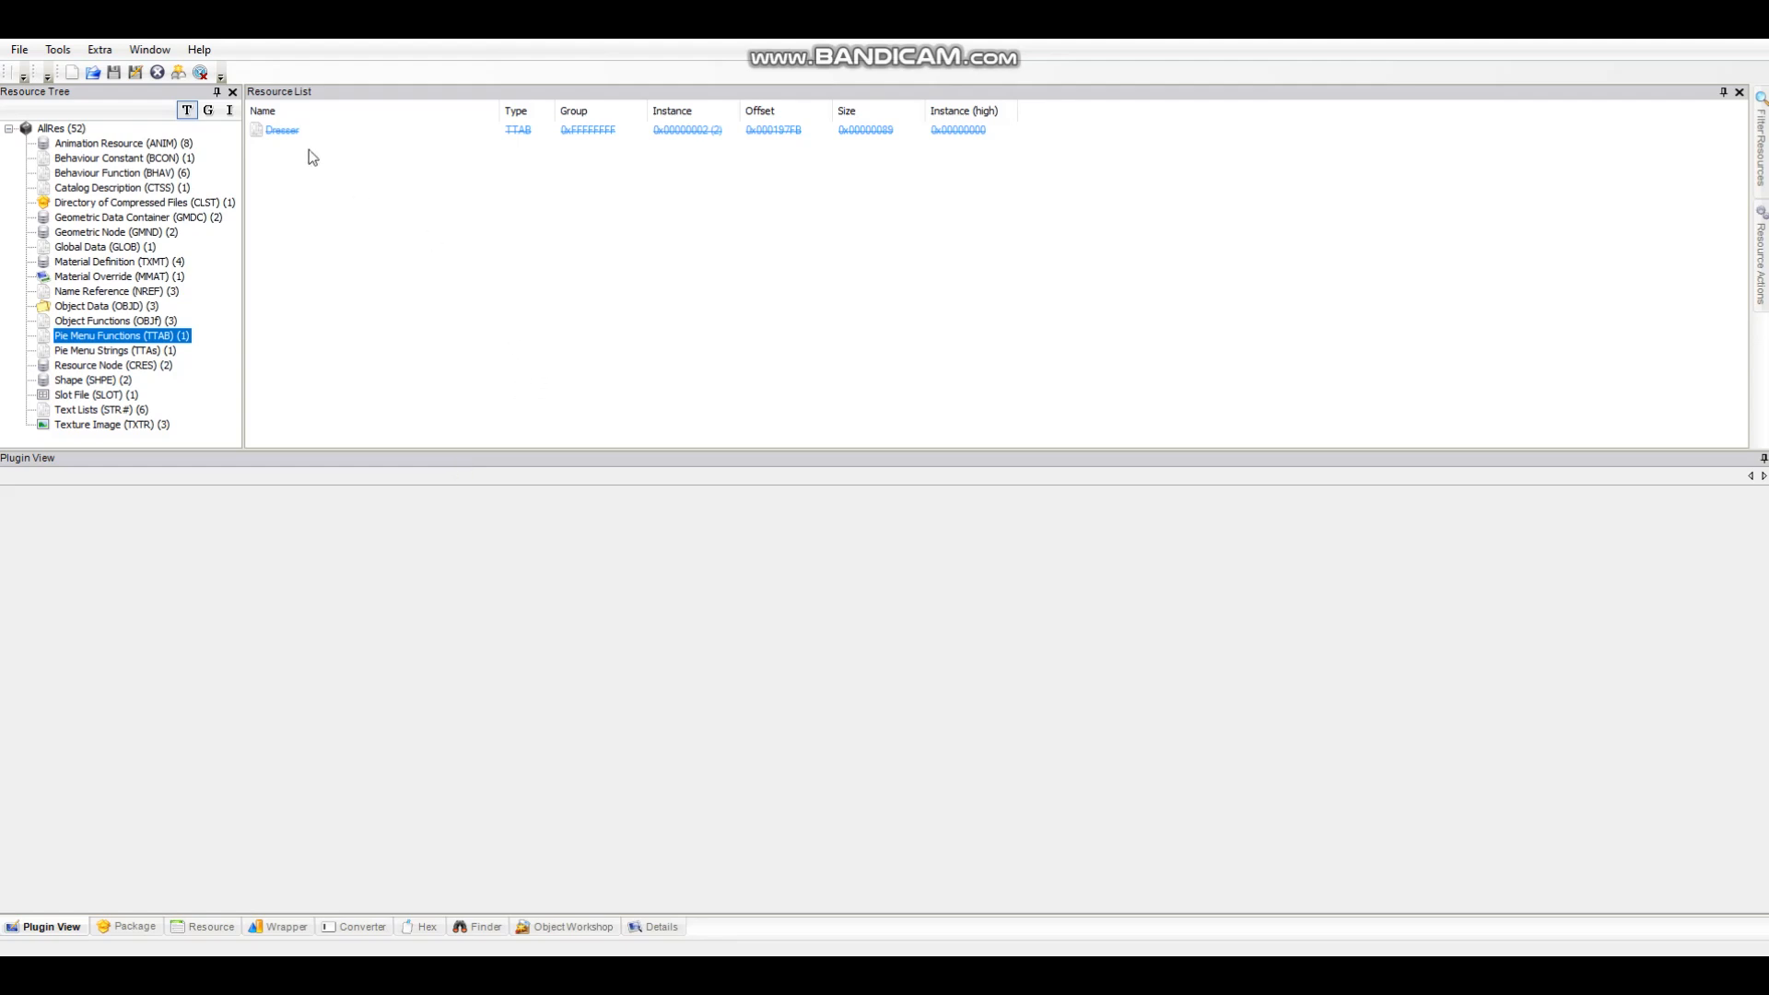
click(113, 72)
scroll(520, 316, down, 7)
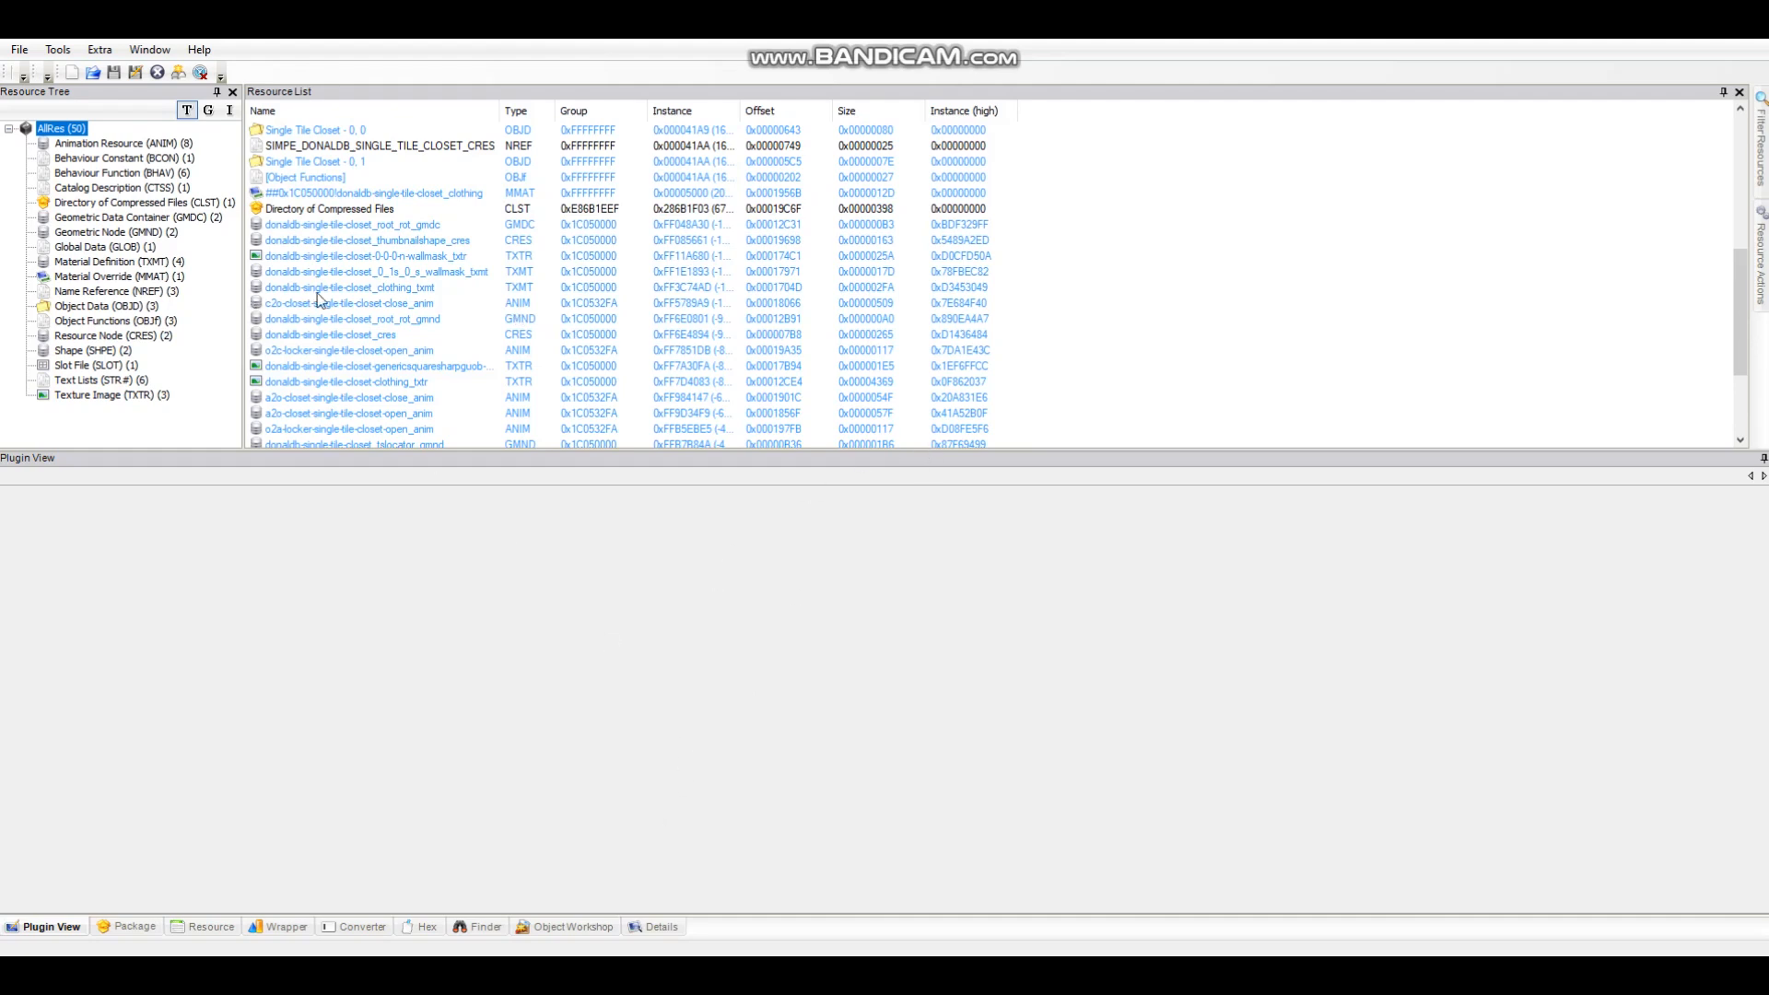
Switch to the sliding door package and delete its "untitled tree table" pie menu functions (TTAB) resource
click(457, 974)
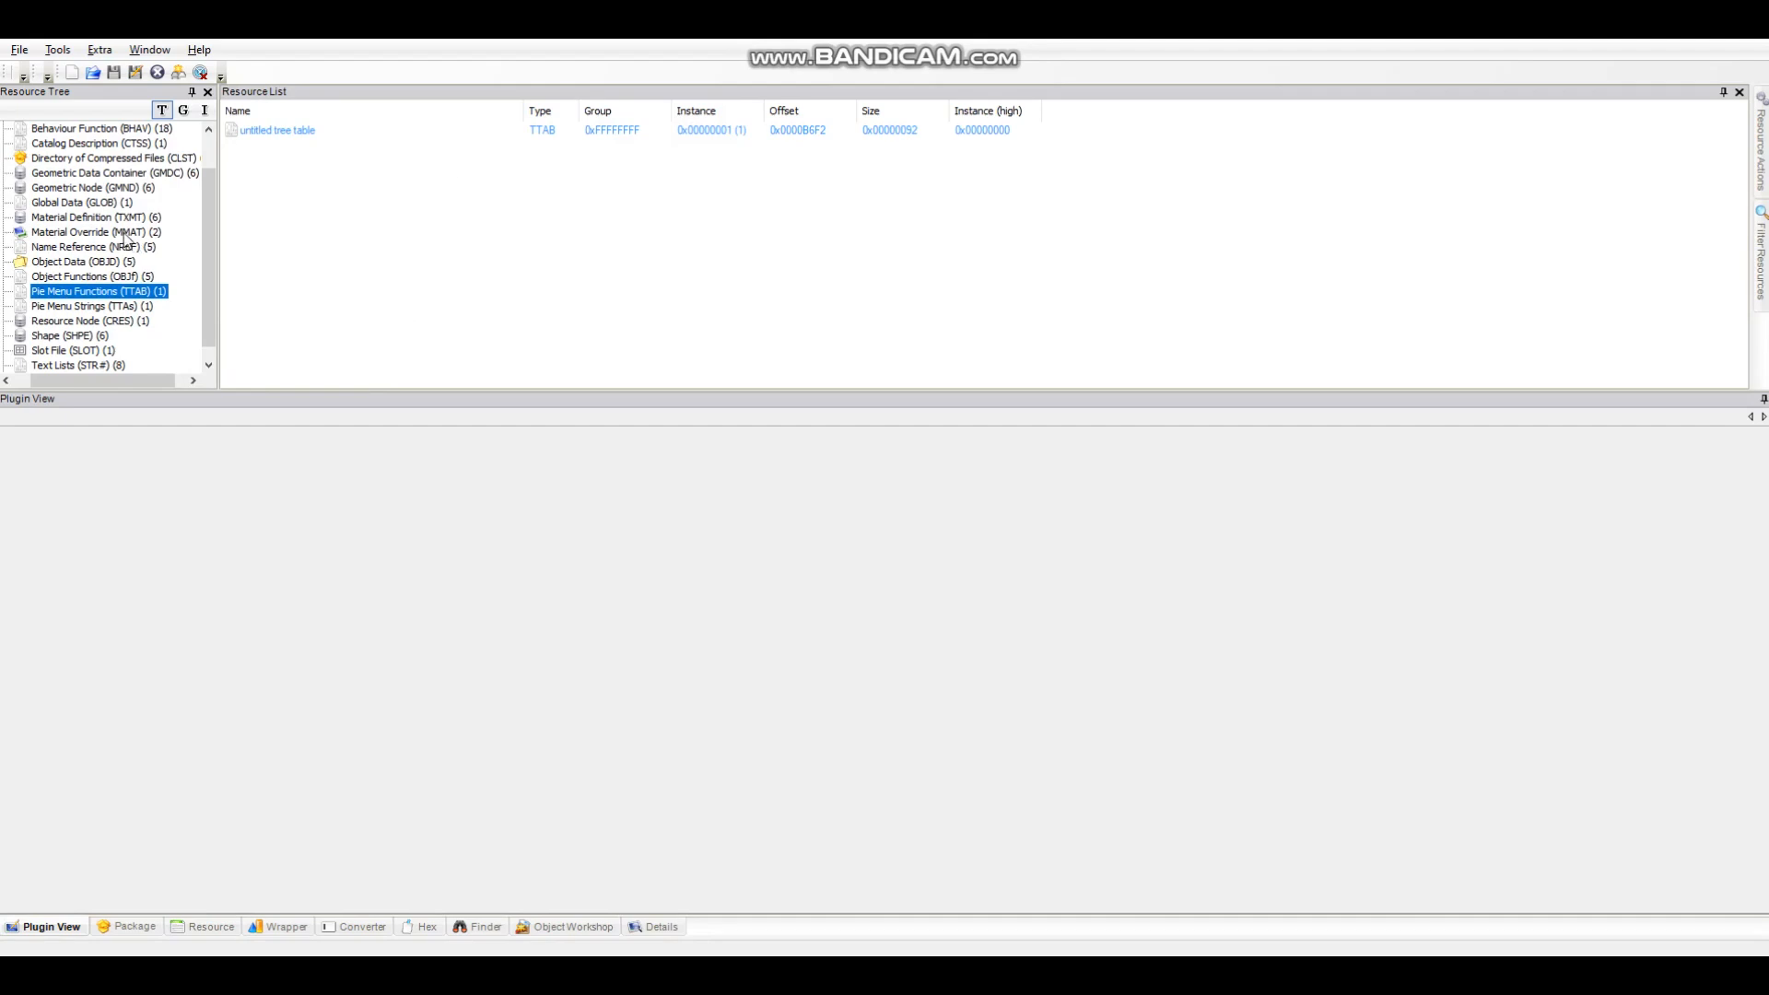
scroll(126, 240, up, 1)
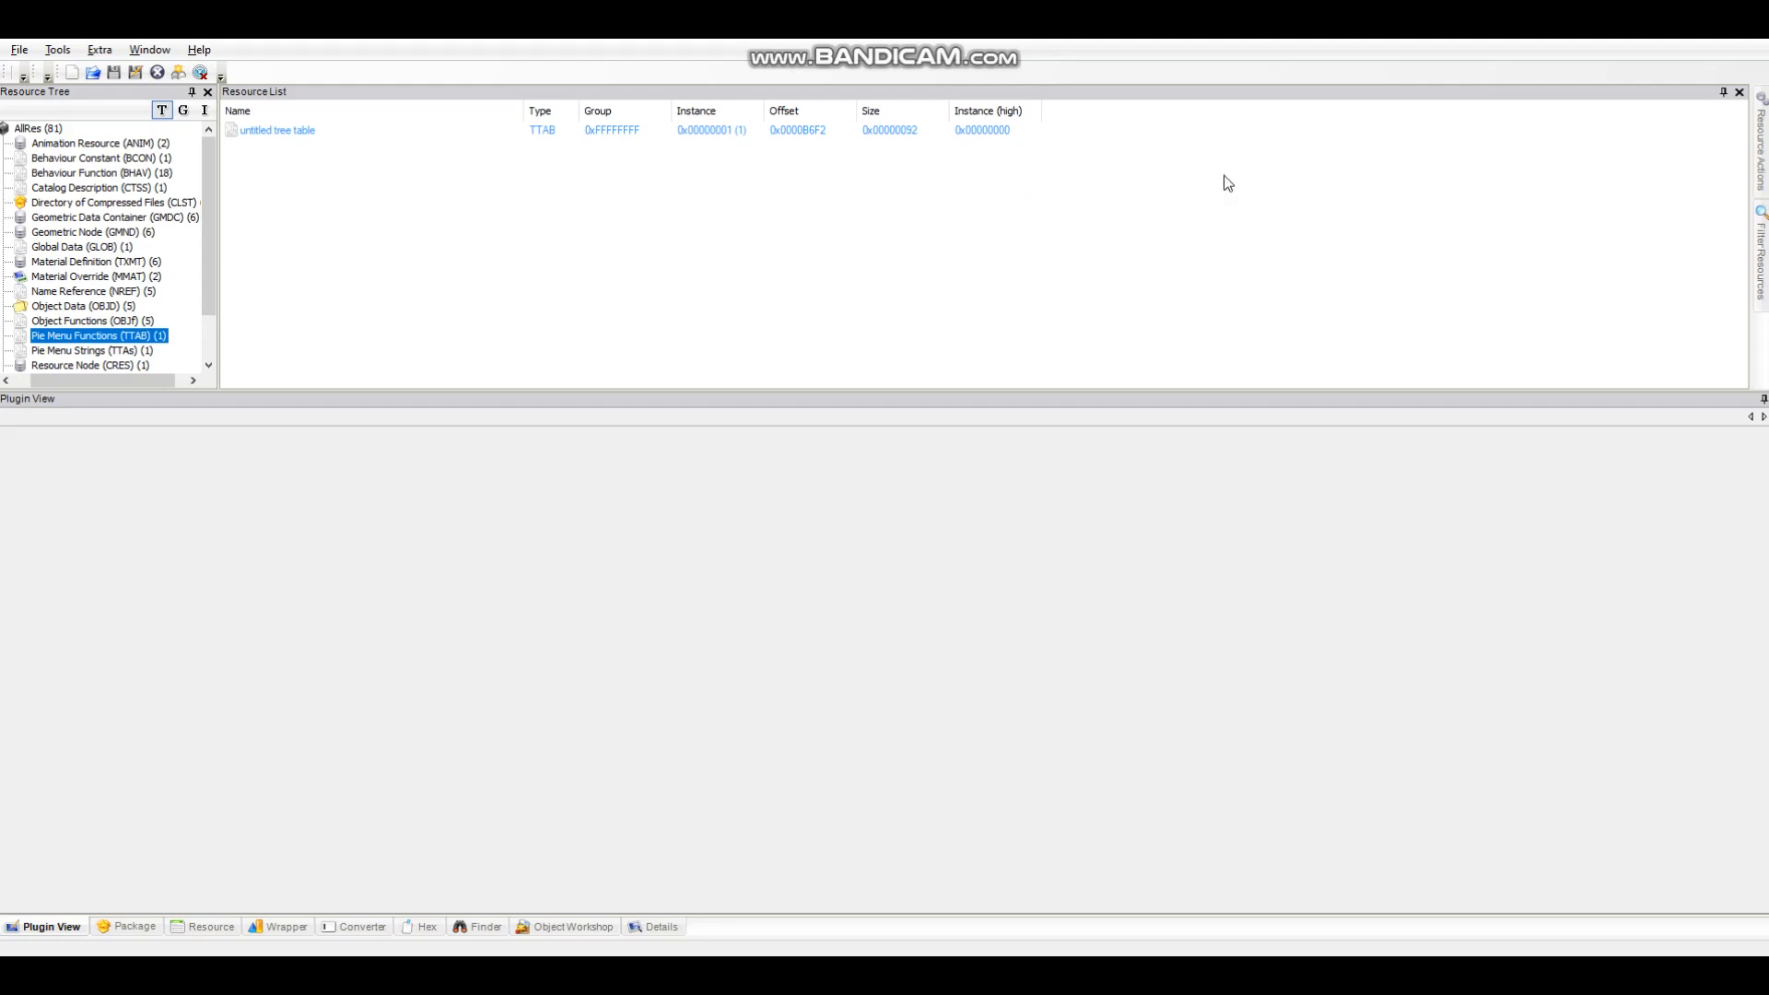
click(1141, 355)
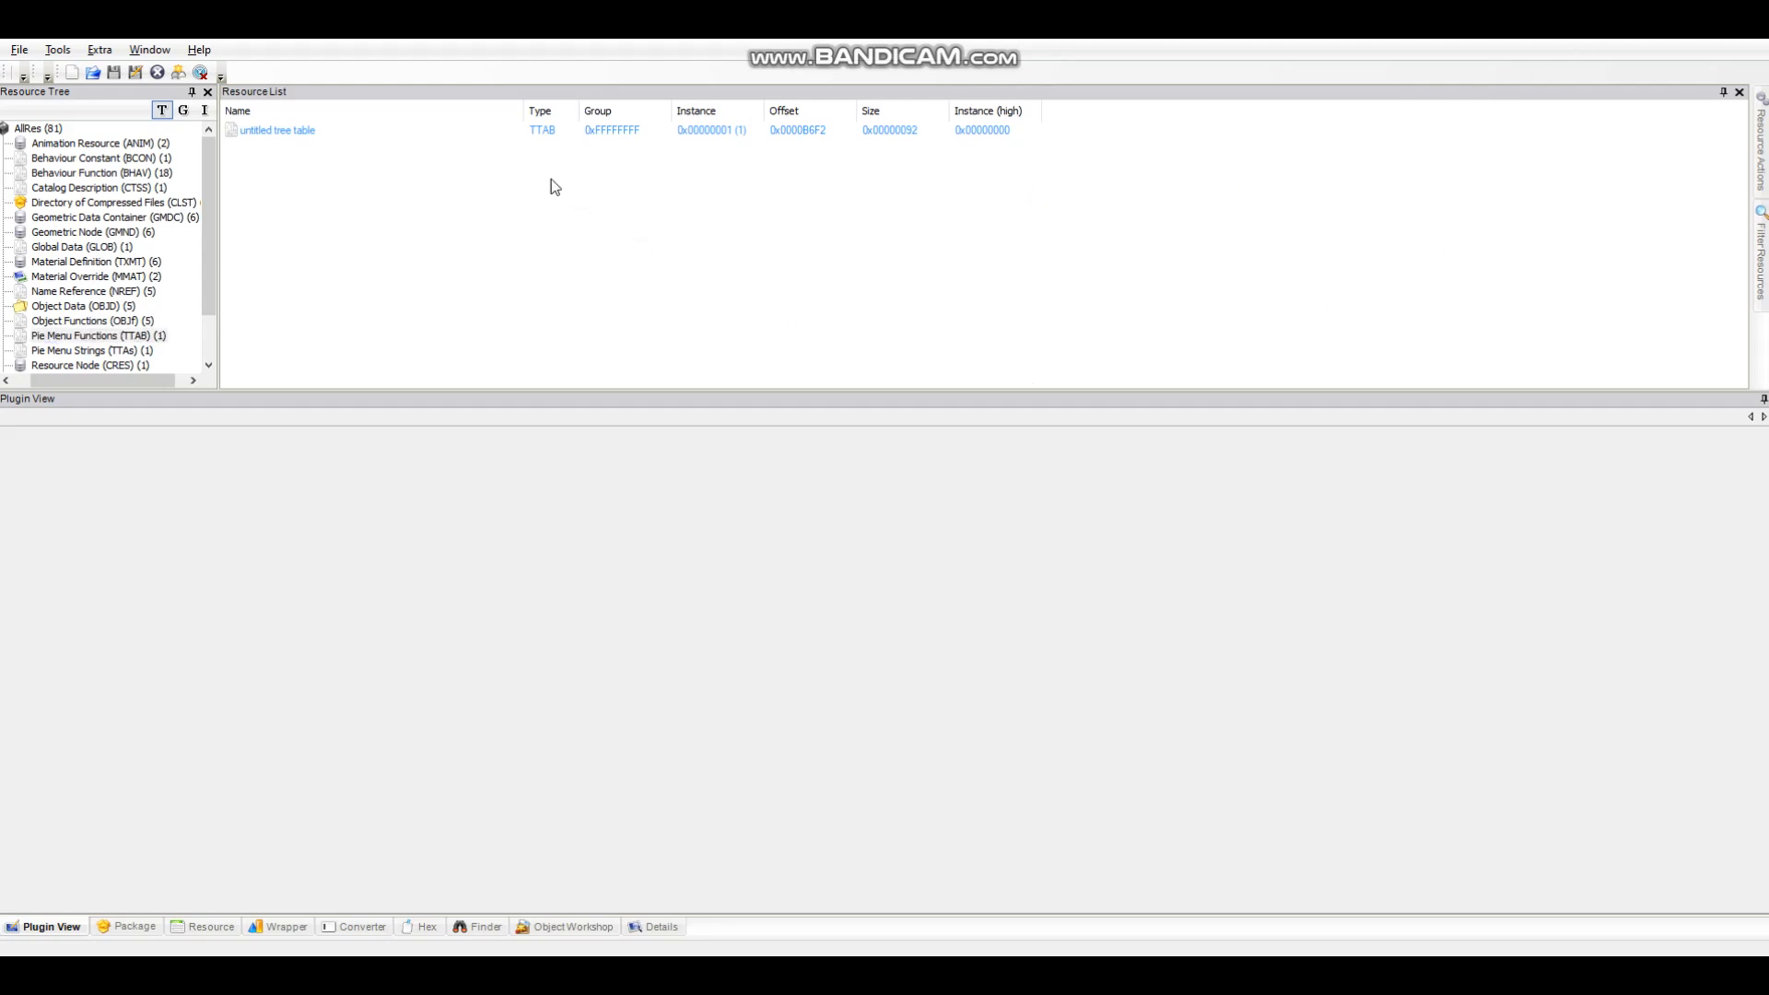
click(297, 134)
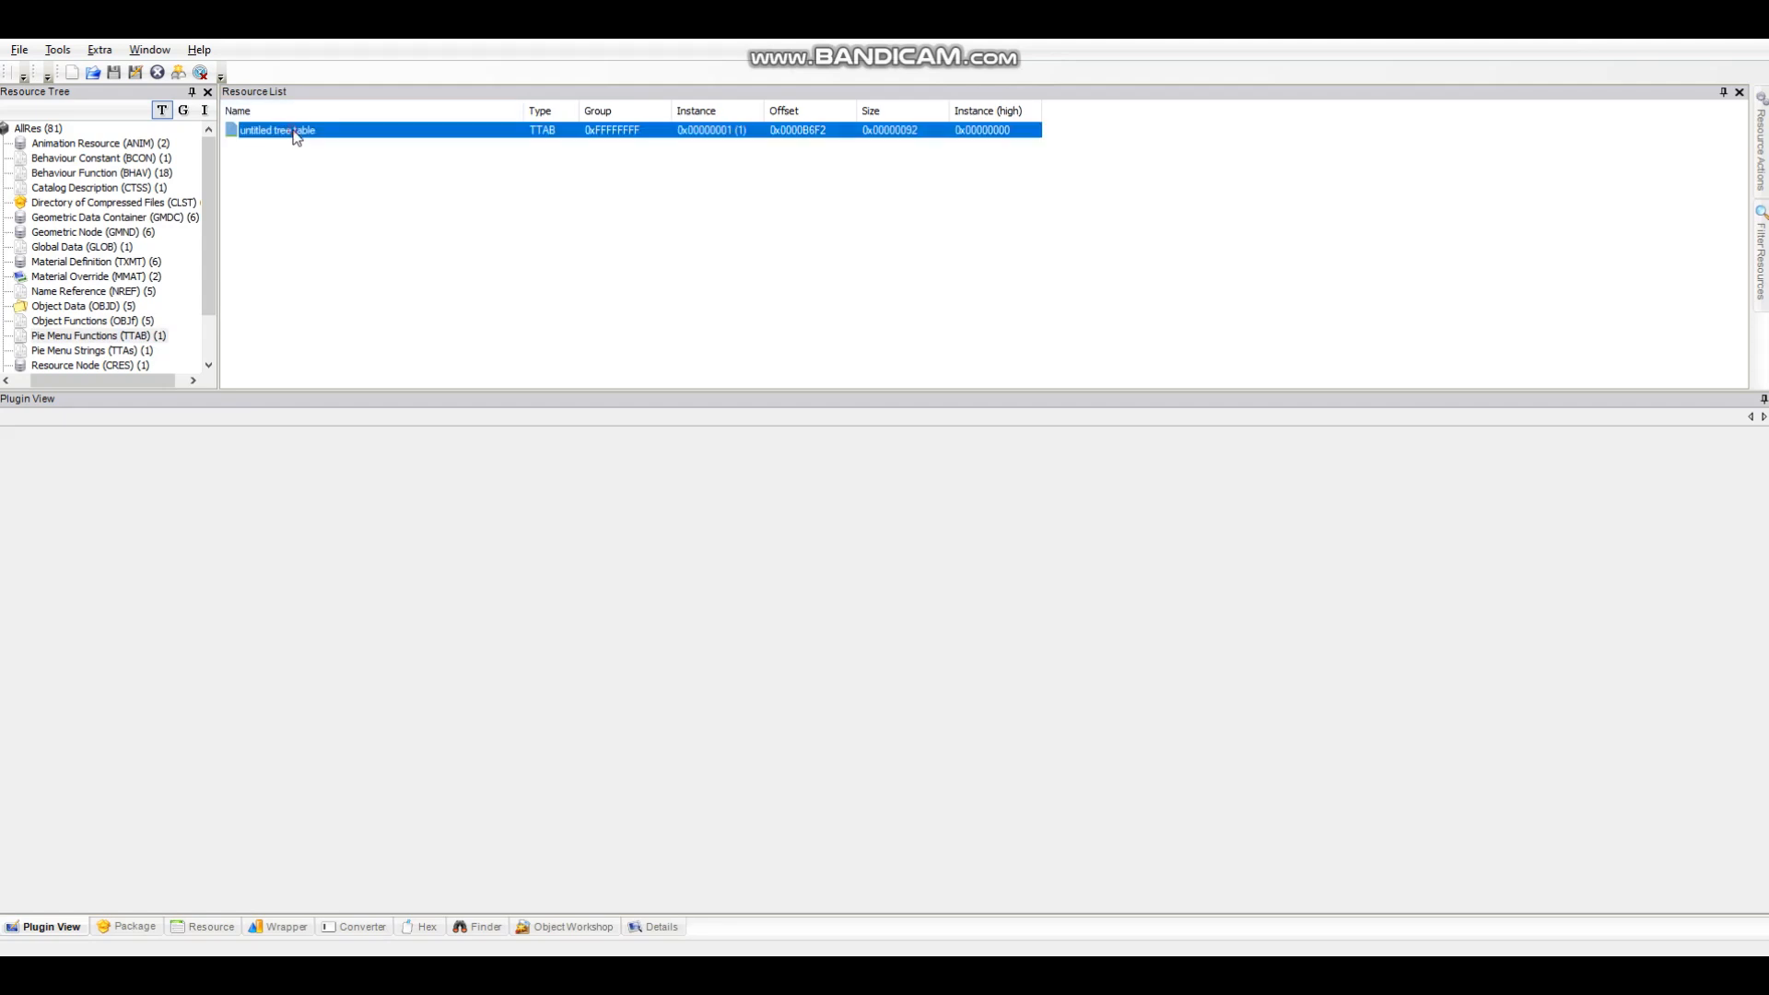
right_click(297, 134)
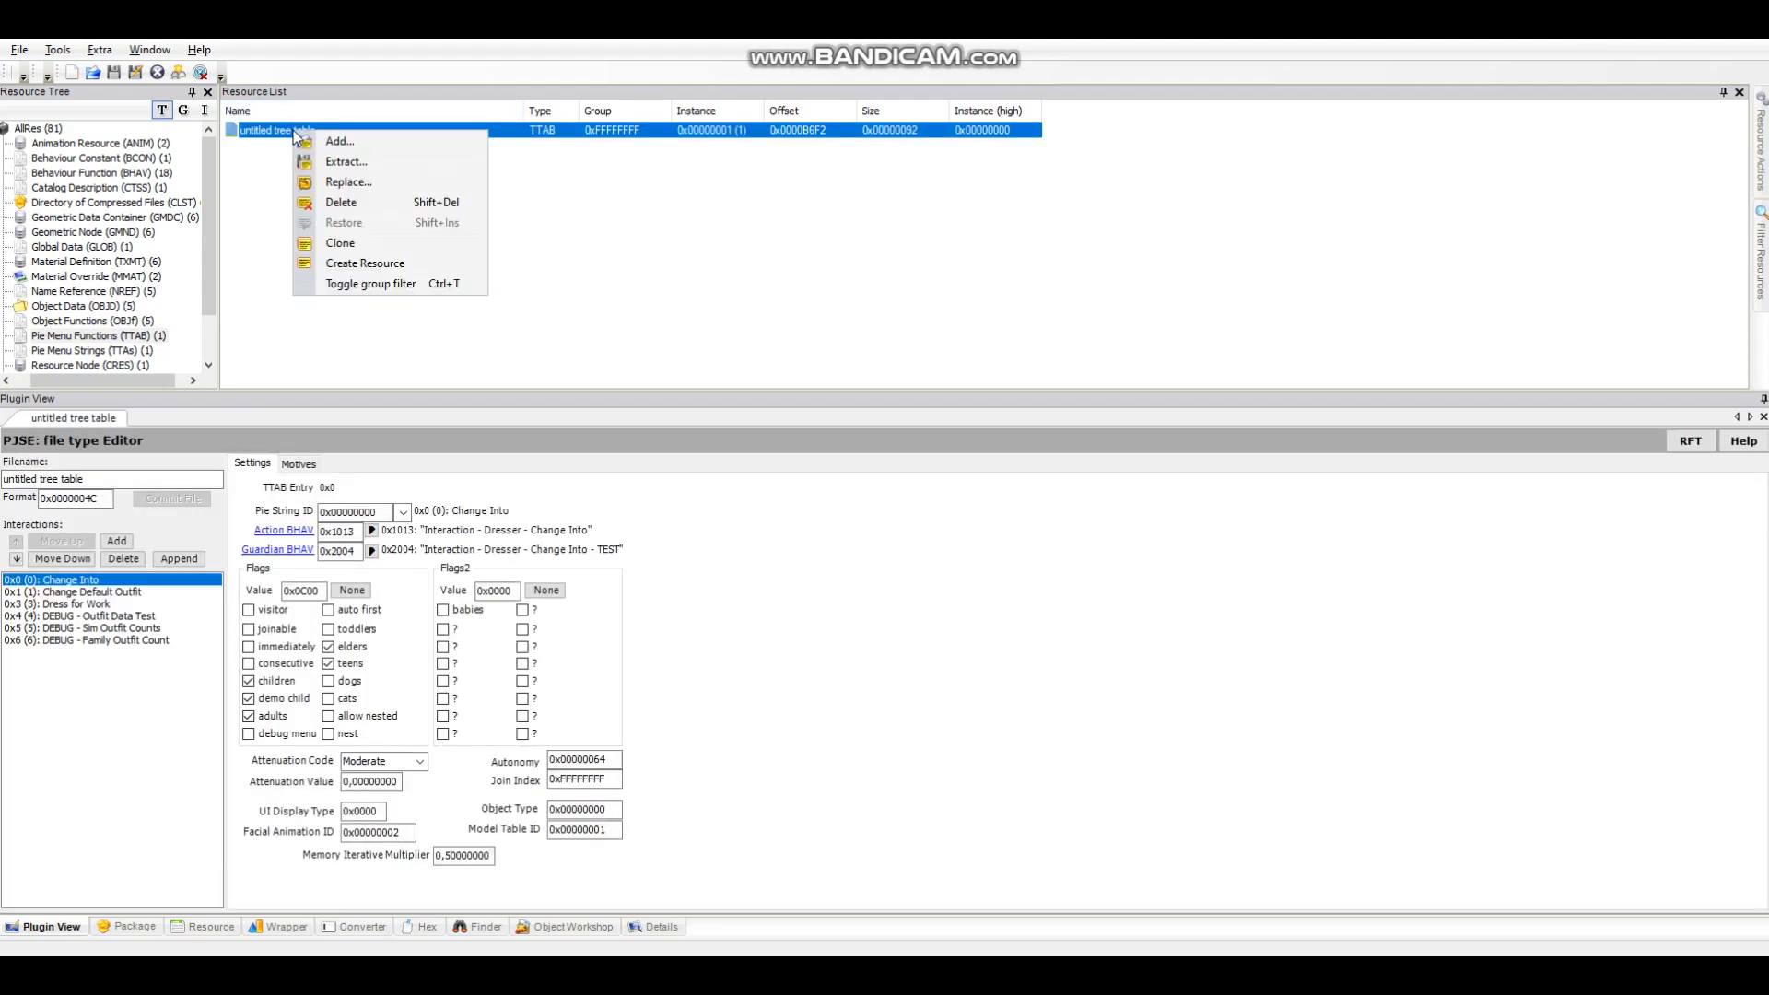
click(322, 204)
Delete the Pie Menu Strings (TTAs) resource from the sliding door package
click(137, 352)
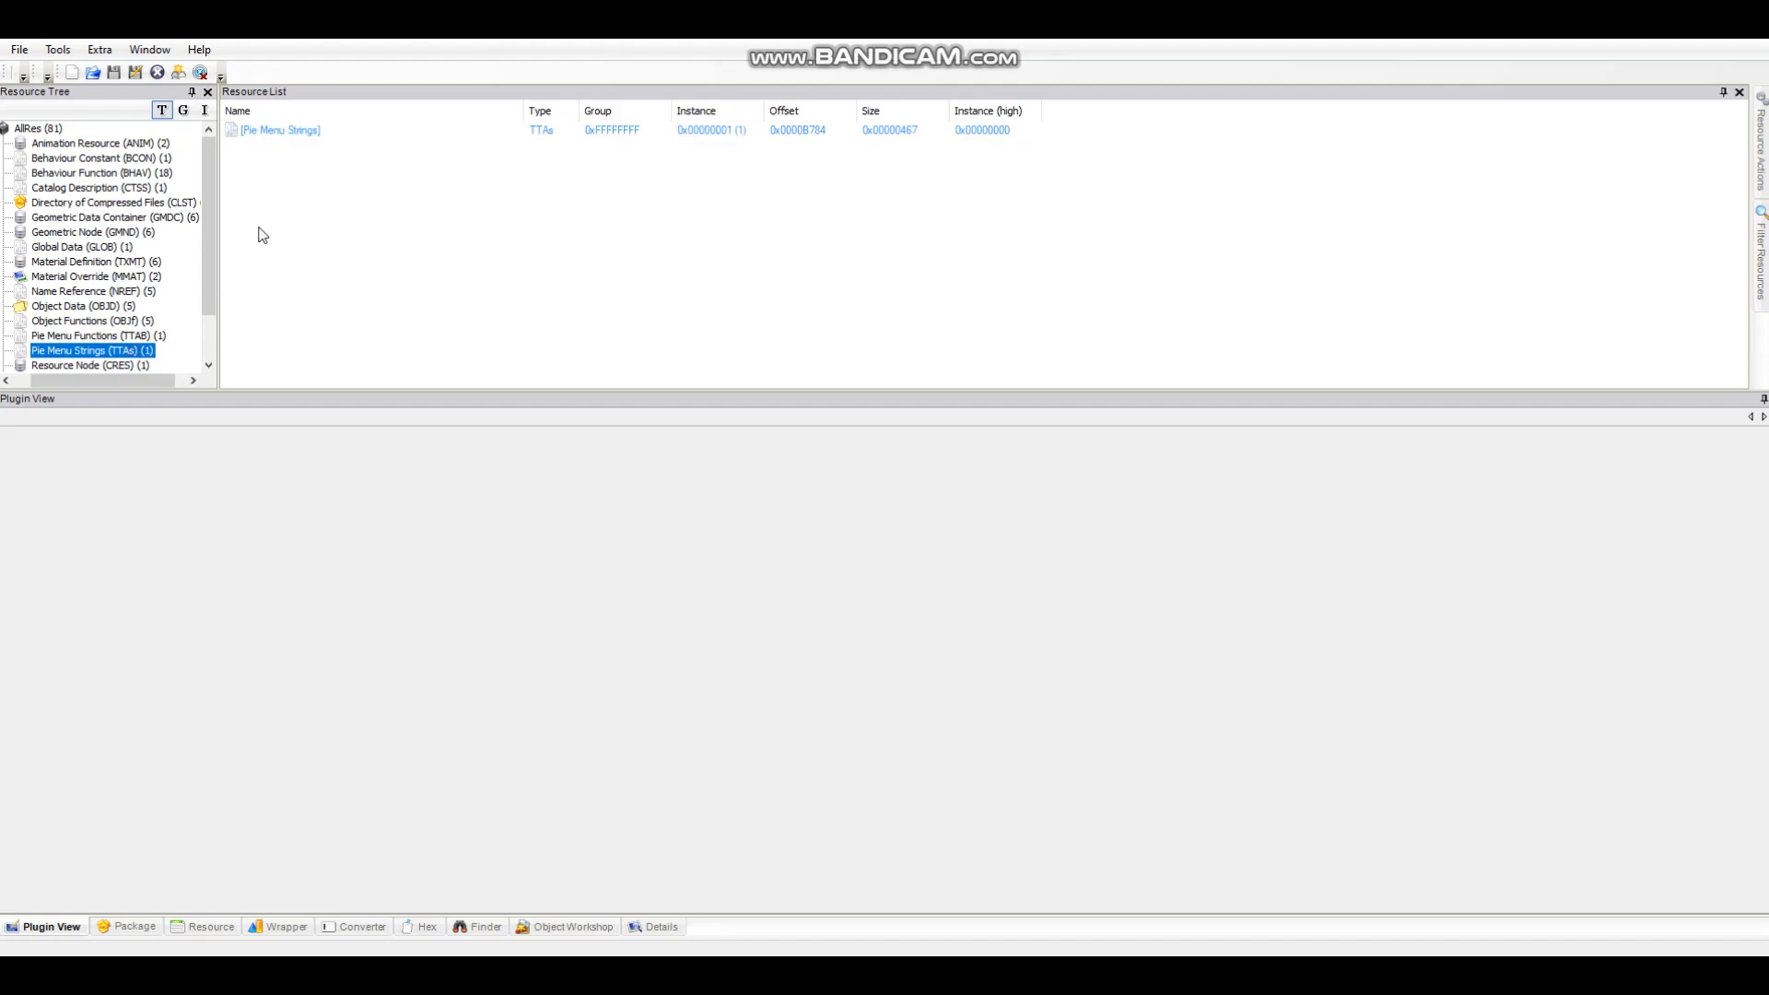
click(313, 136)
right_click(313, 136)
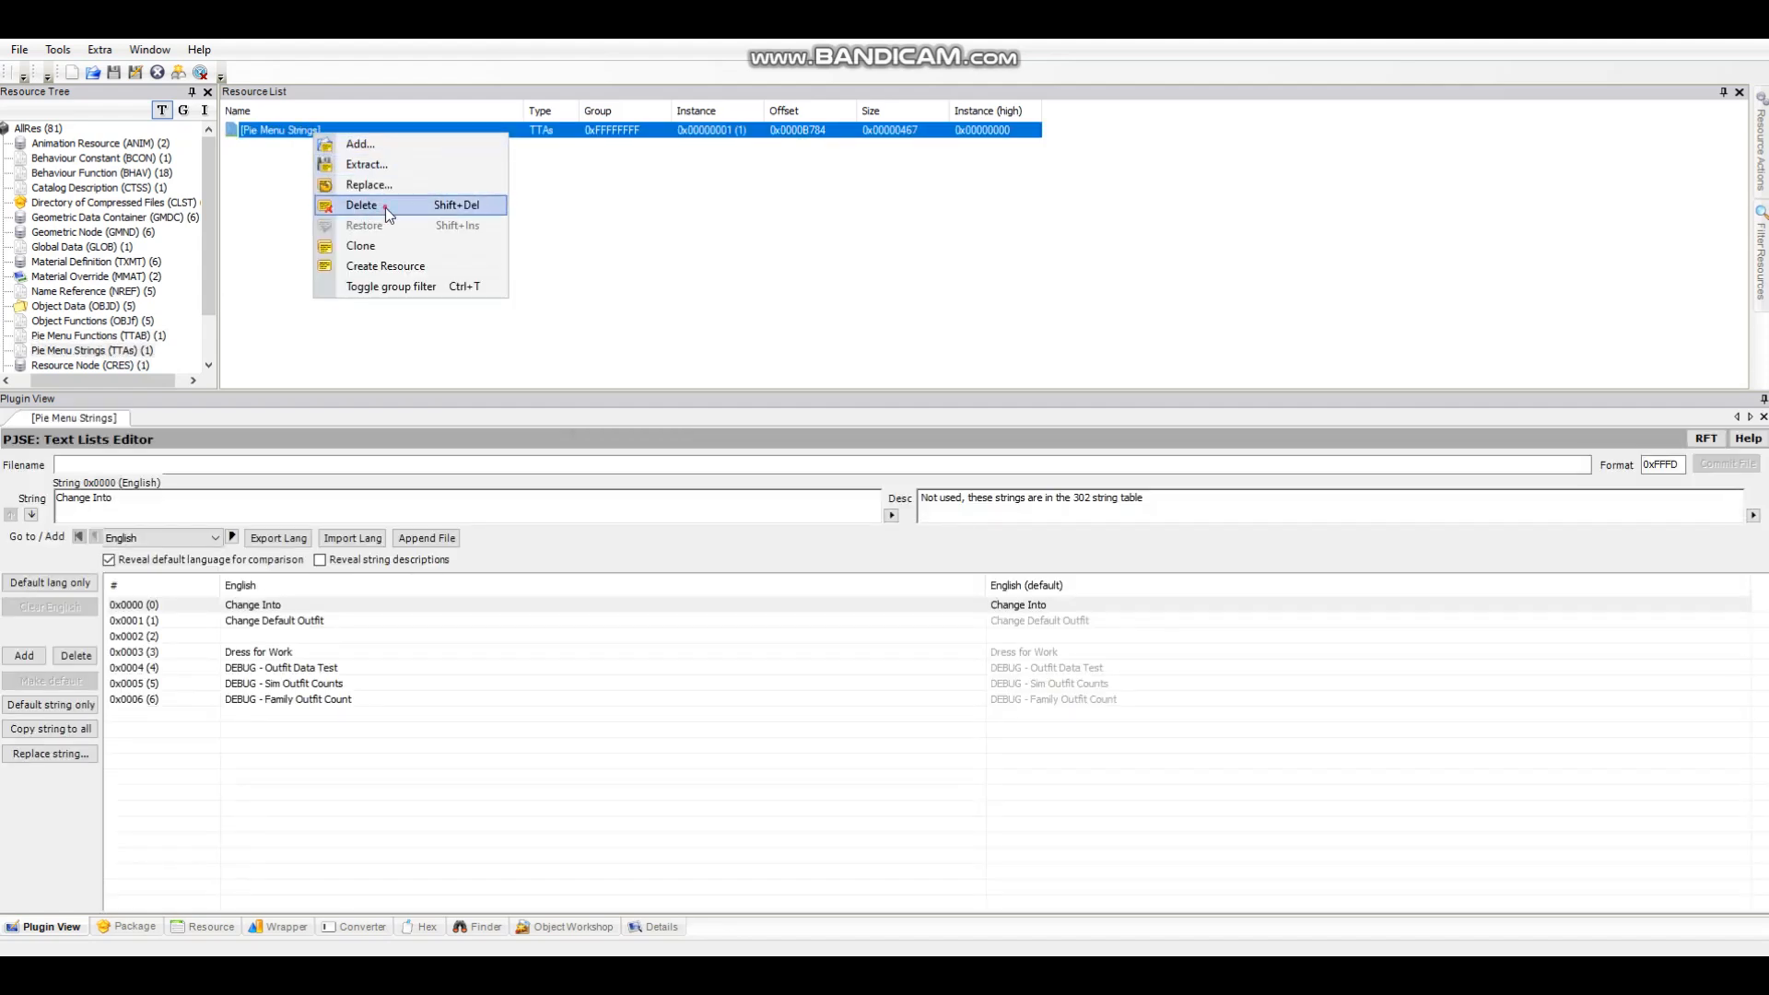
click(386, 207)
Examine the catalog sort settings of each Door - 2 Tile - Sliding object data resource to identify the lead object
scroll(142, 268, down, 2)
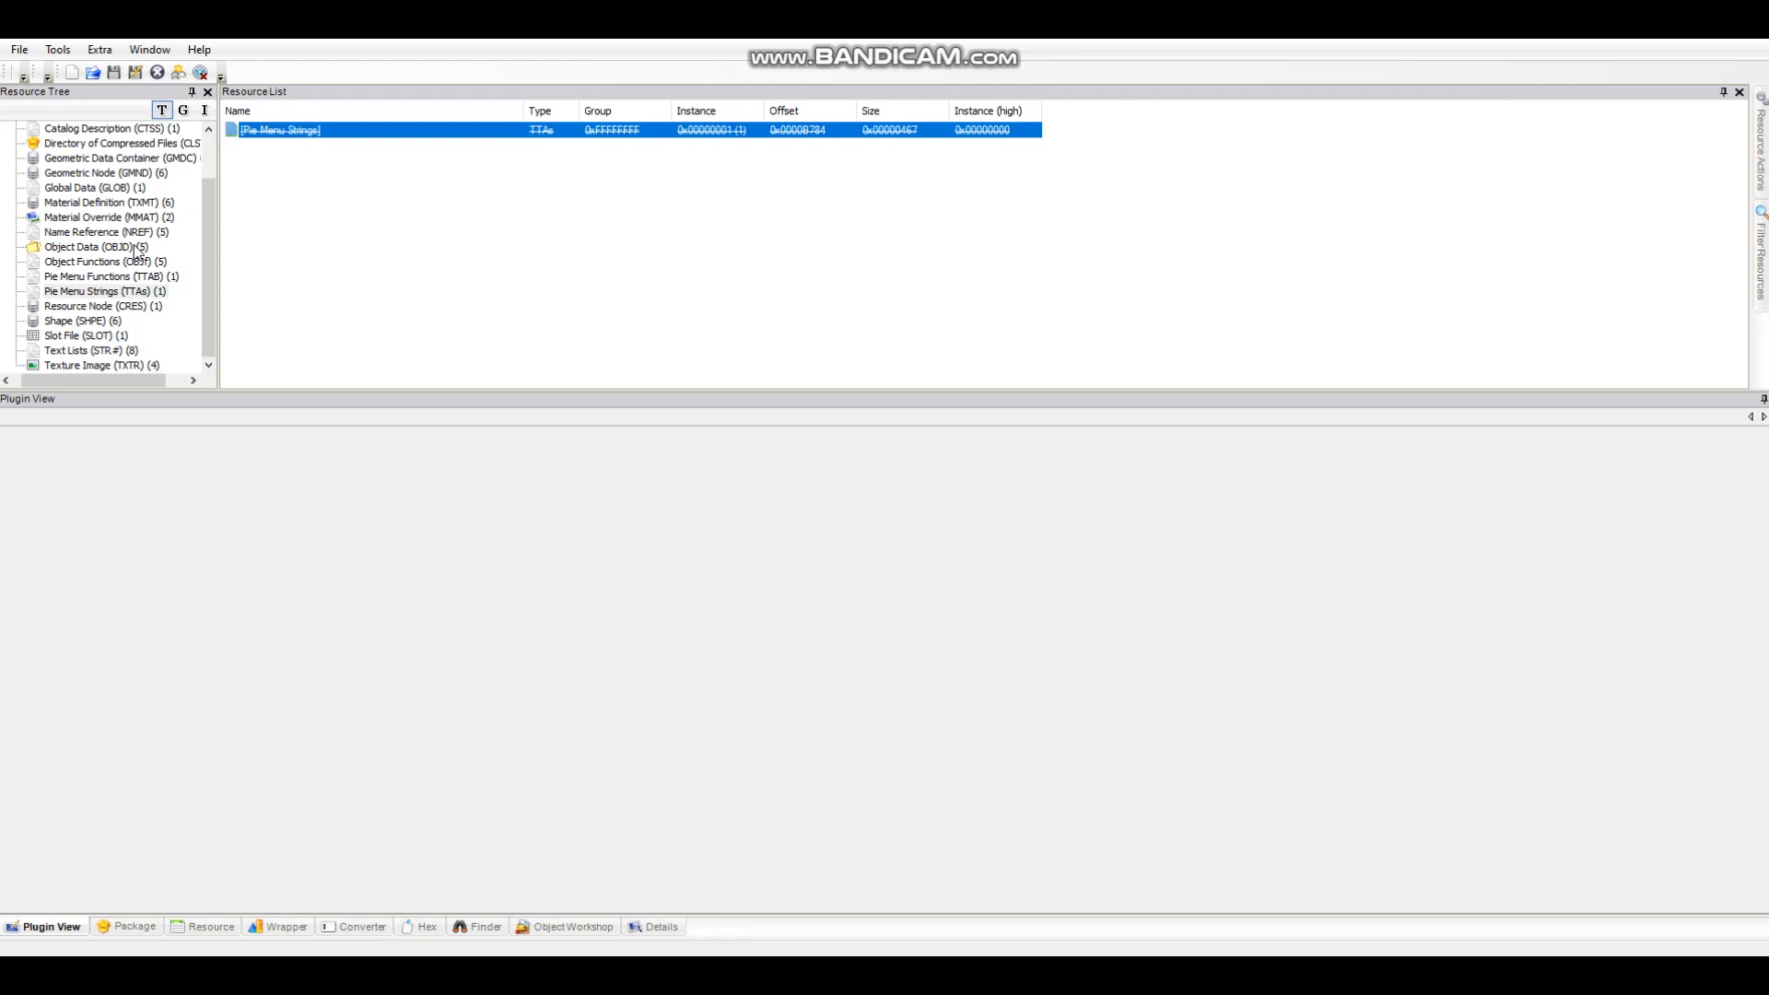
click(137, 249)
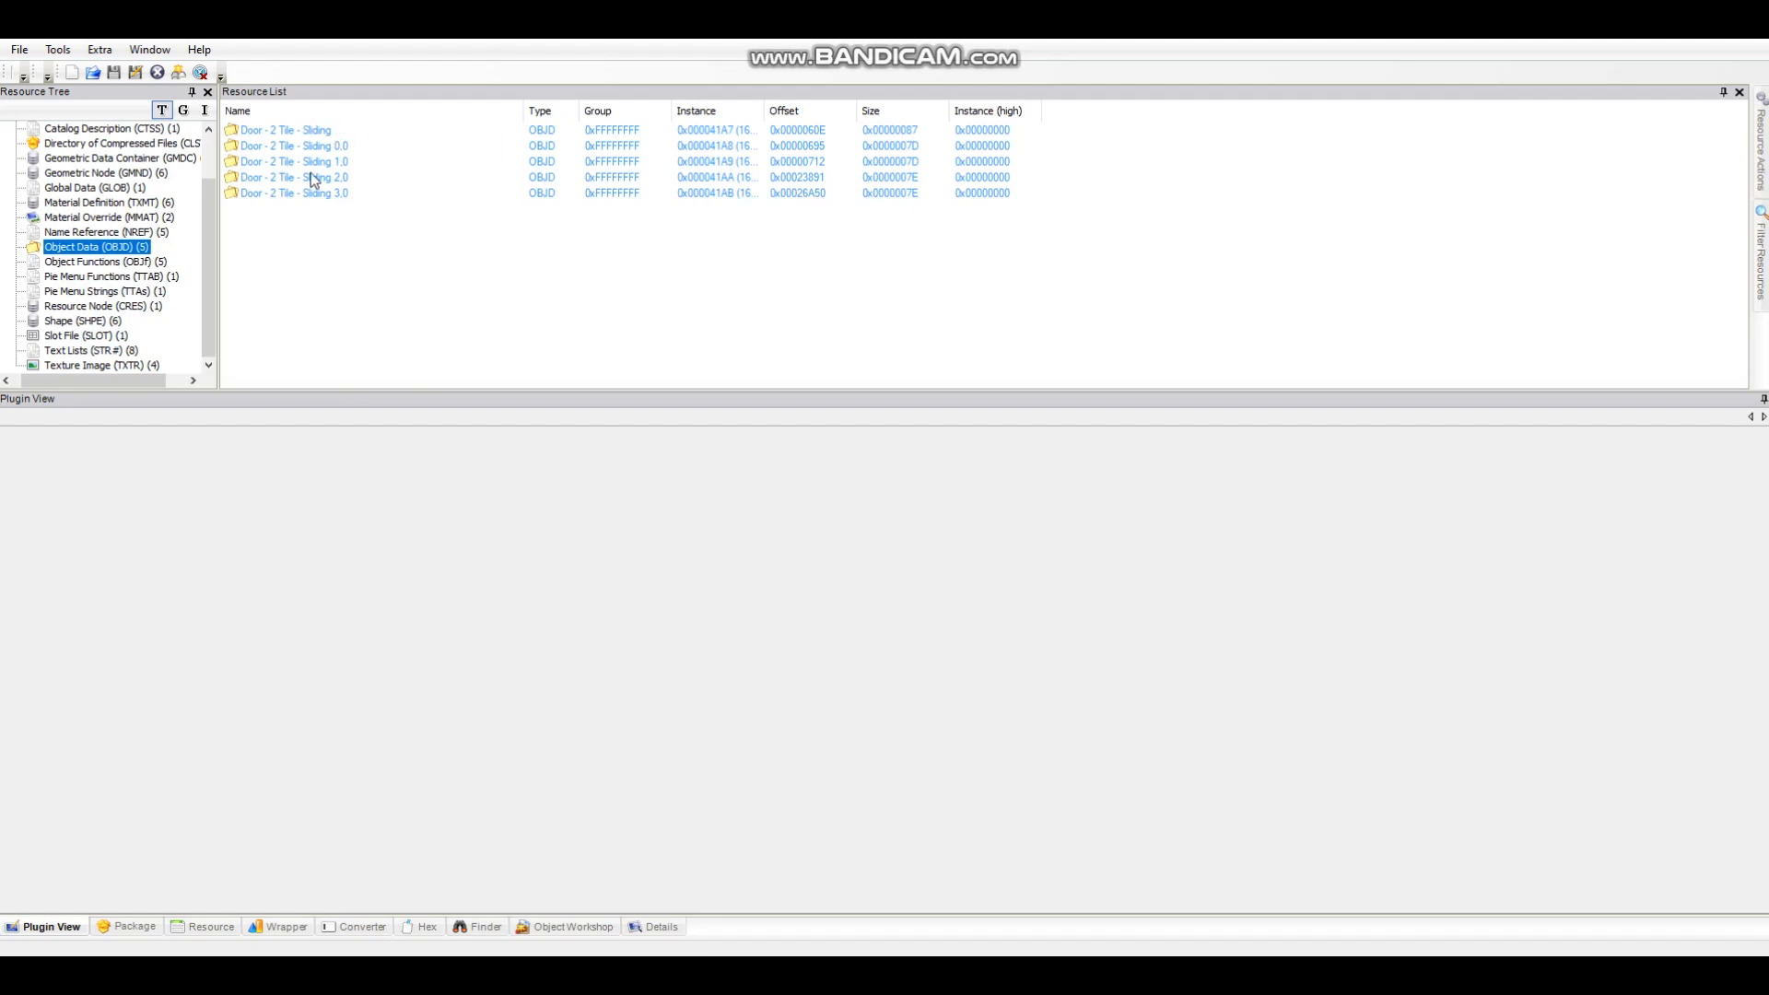
click(337, 130)
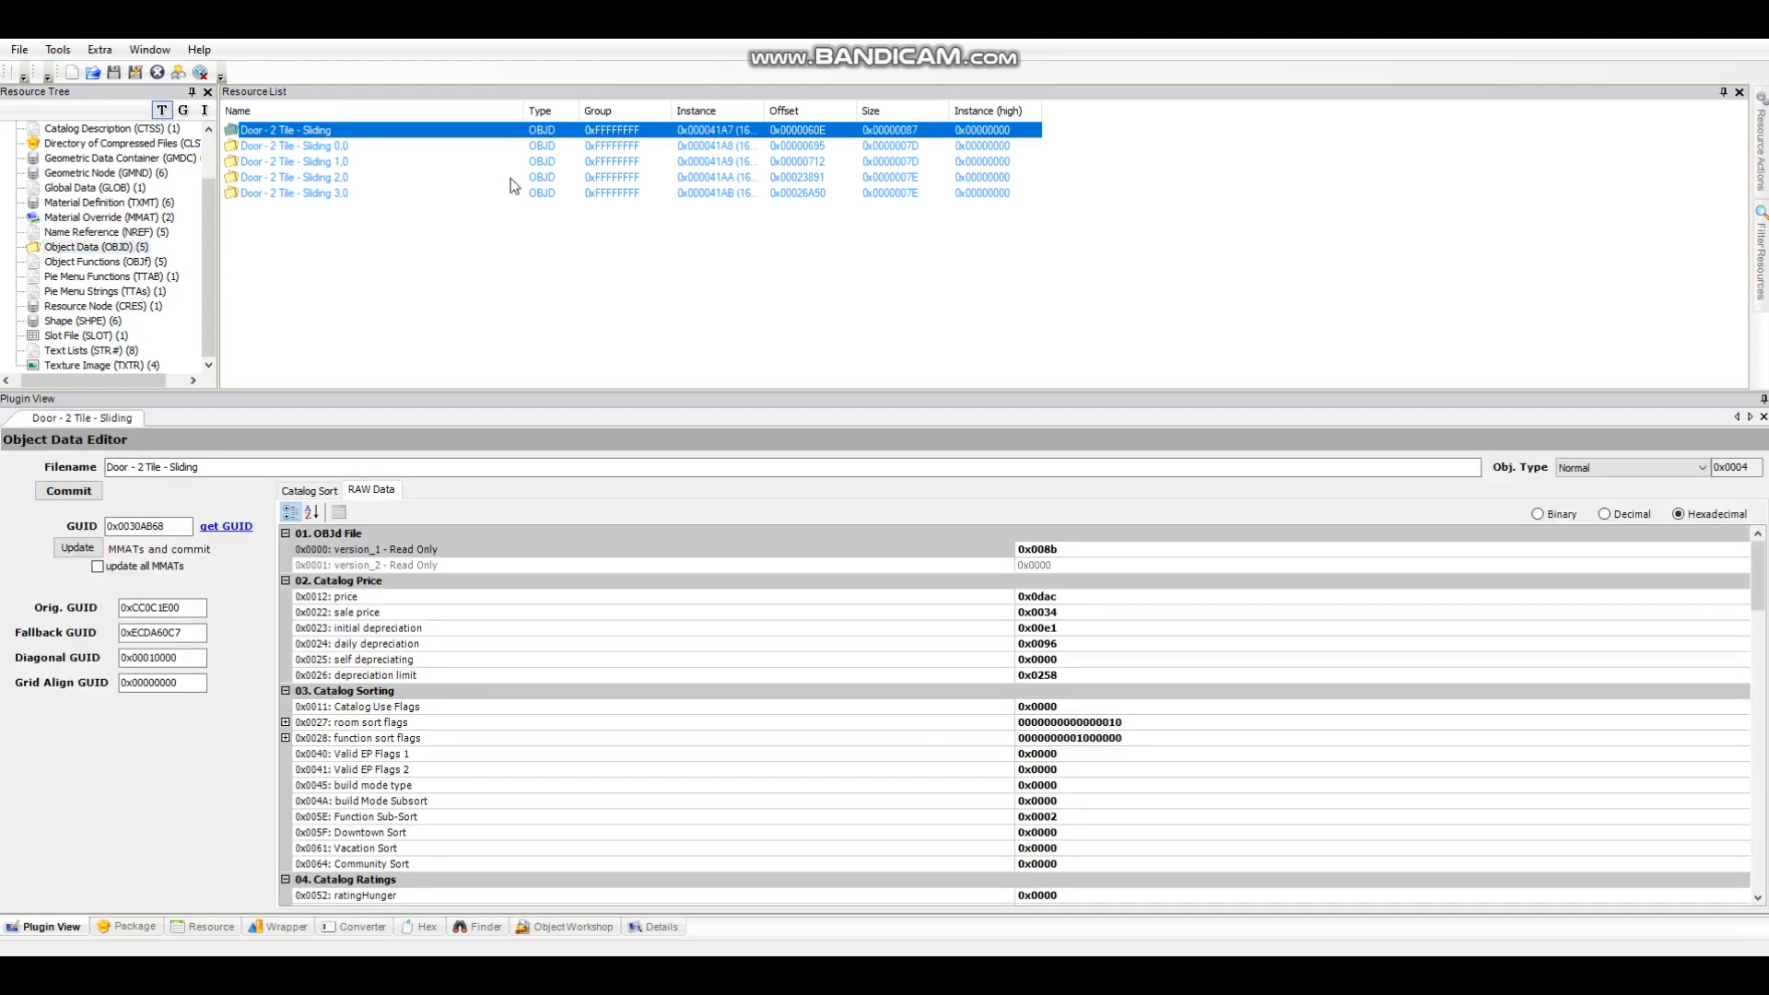
click(329, 490)
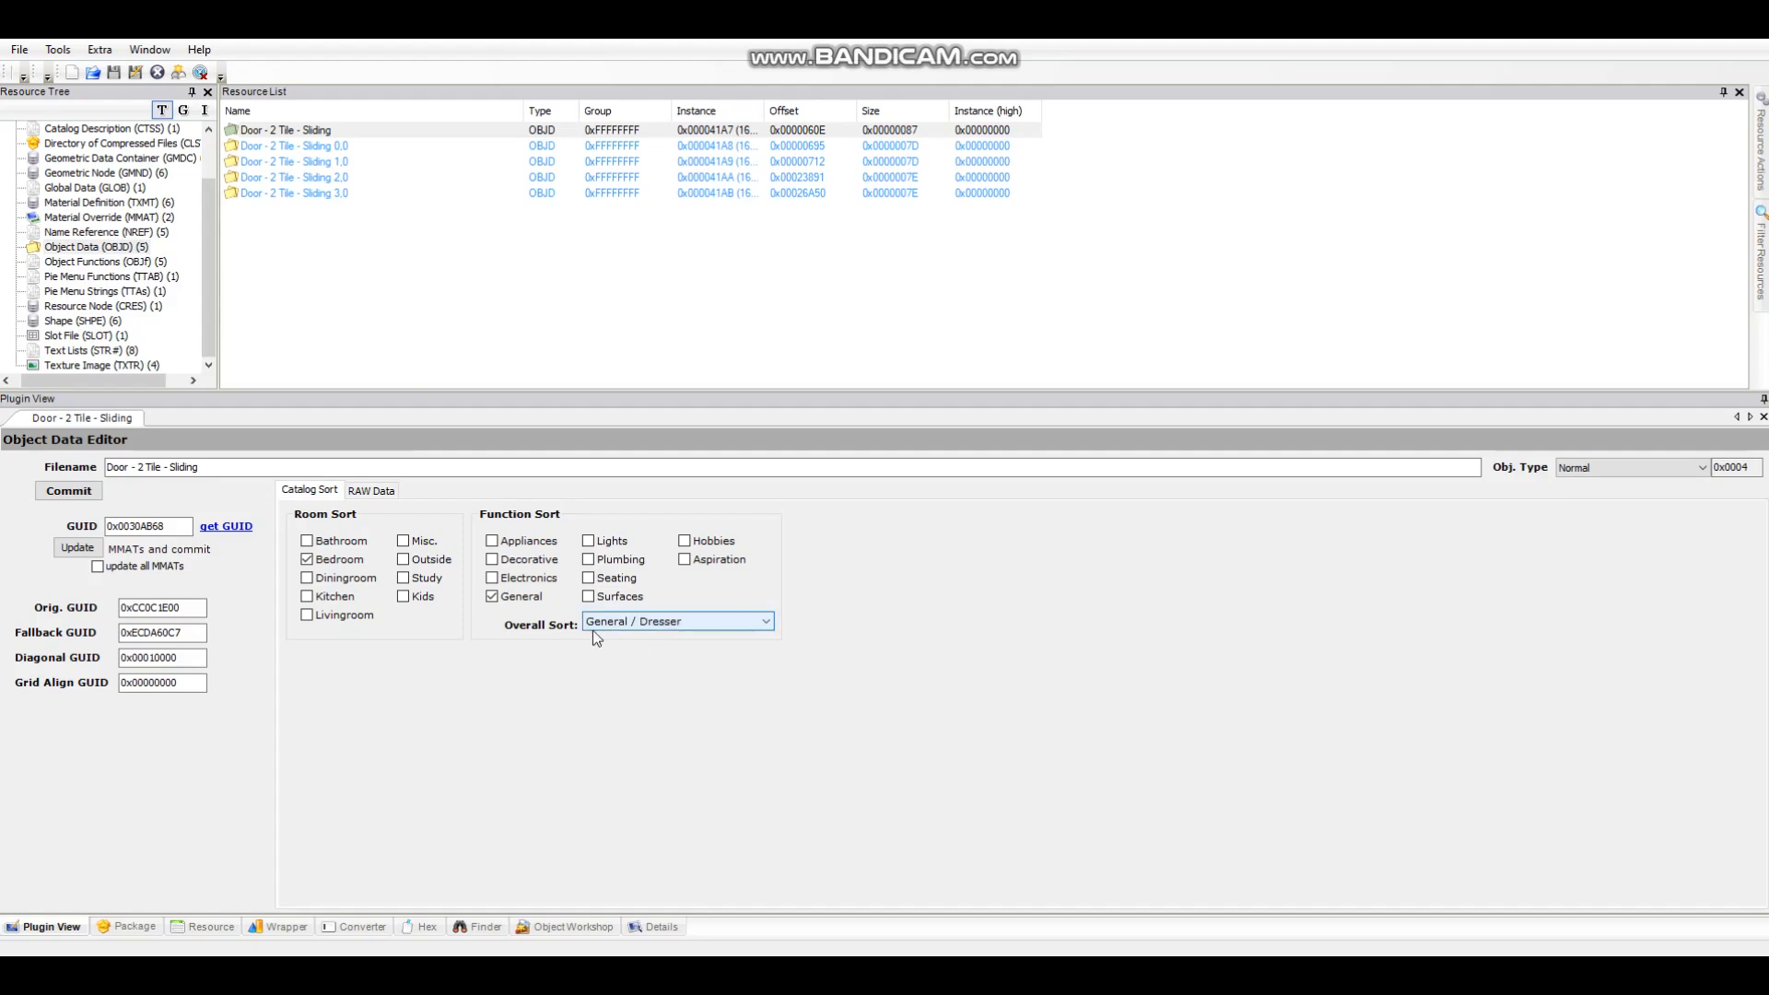
click(374, 147)
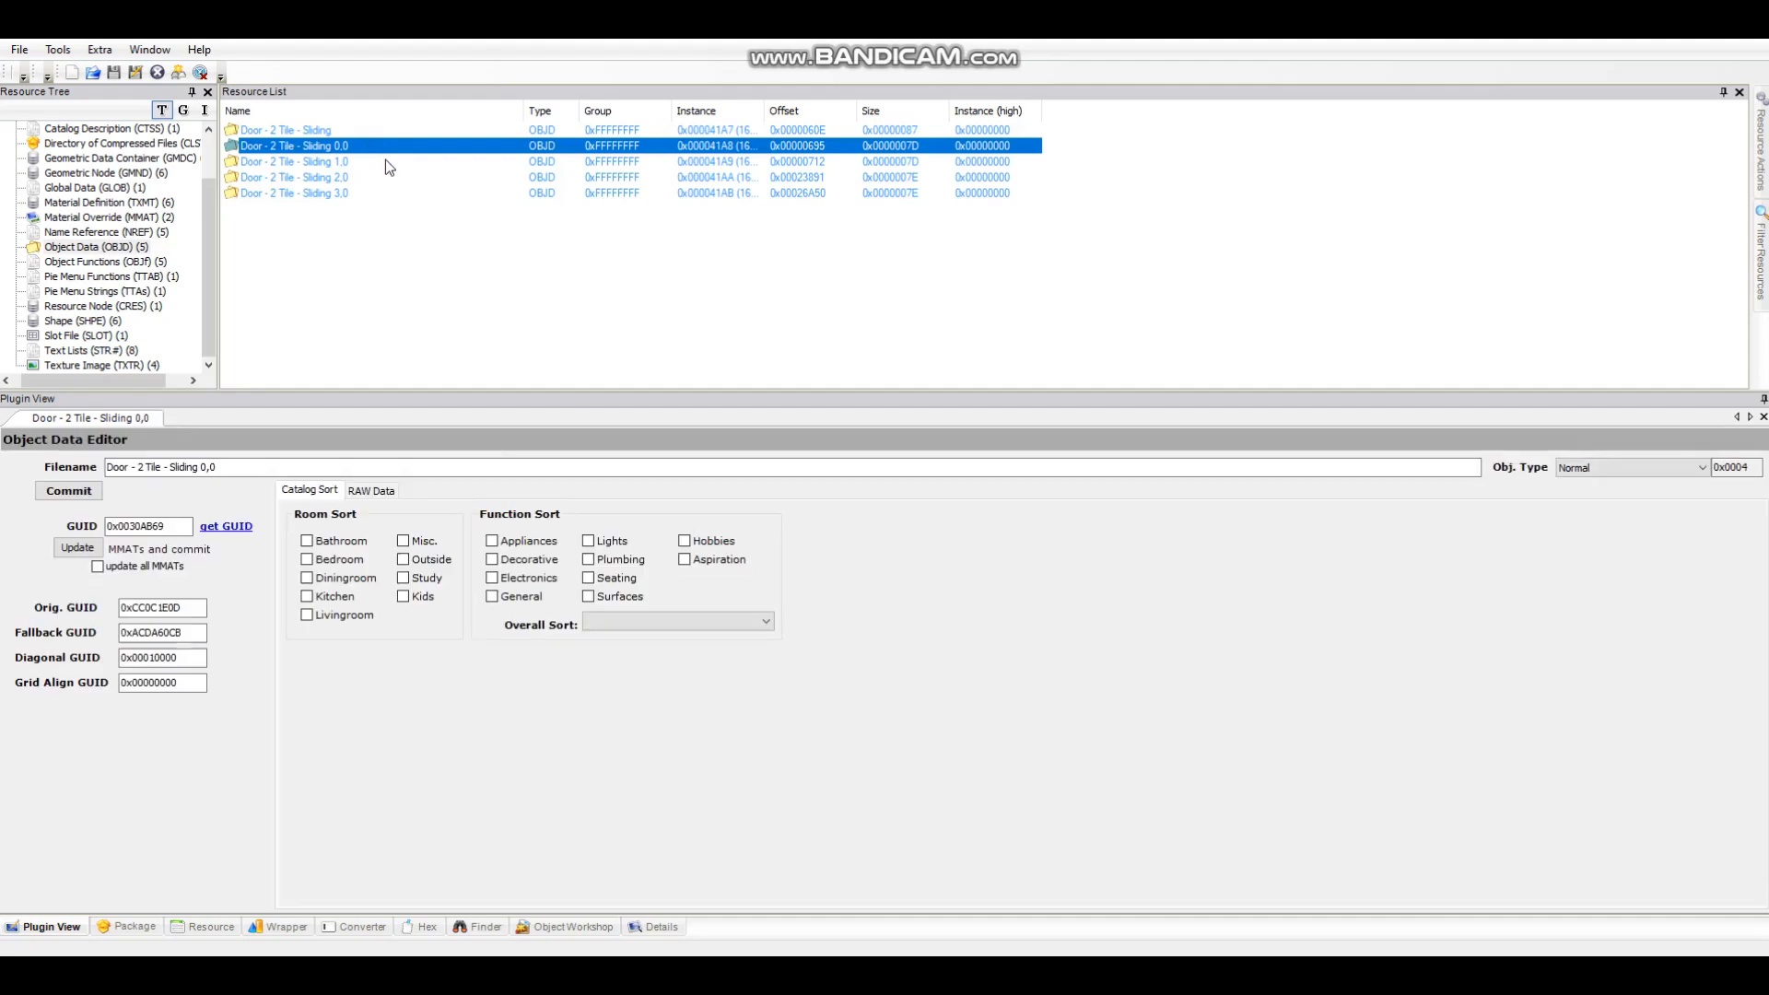
click(385, 162)
click(395, 178)
click(400, 192)
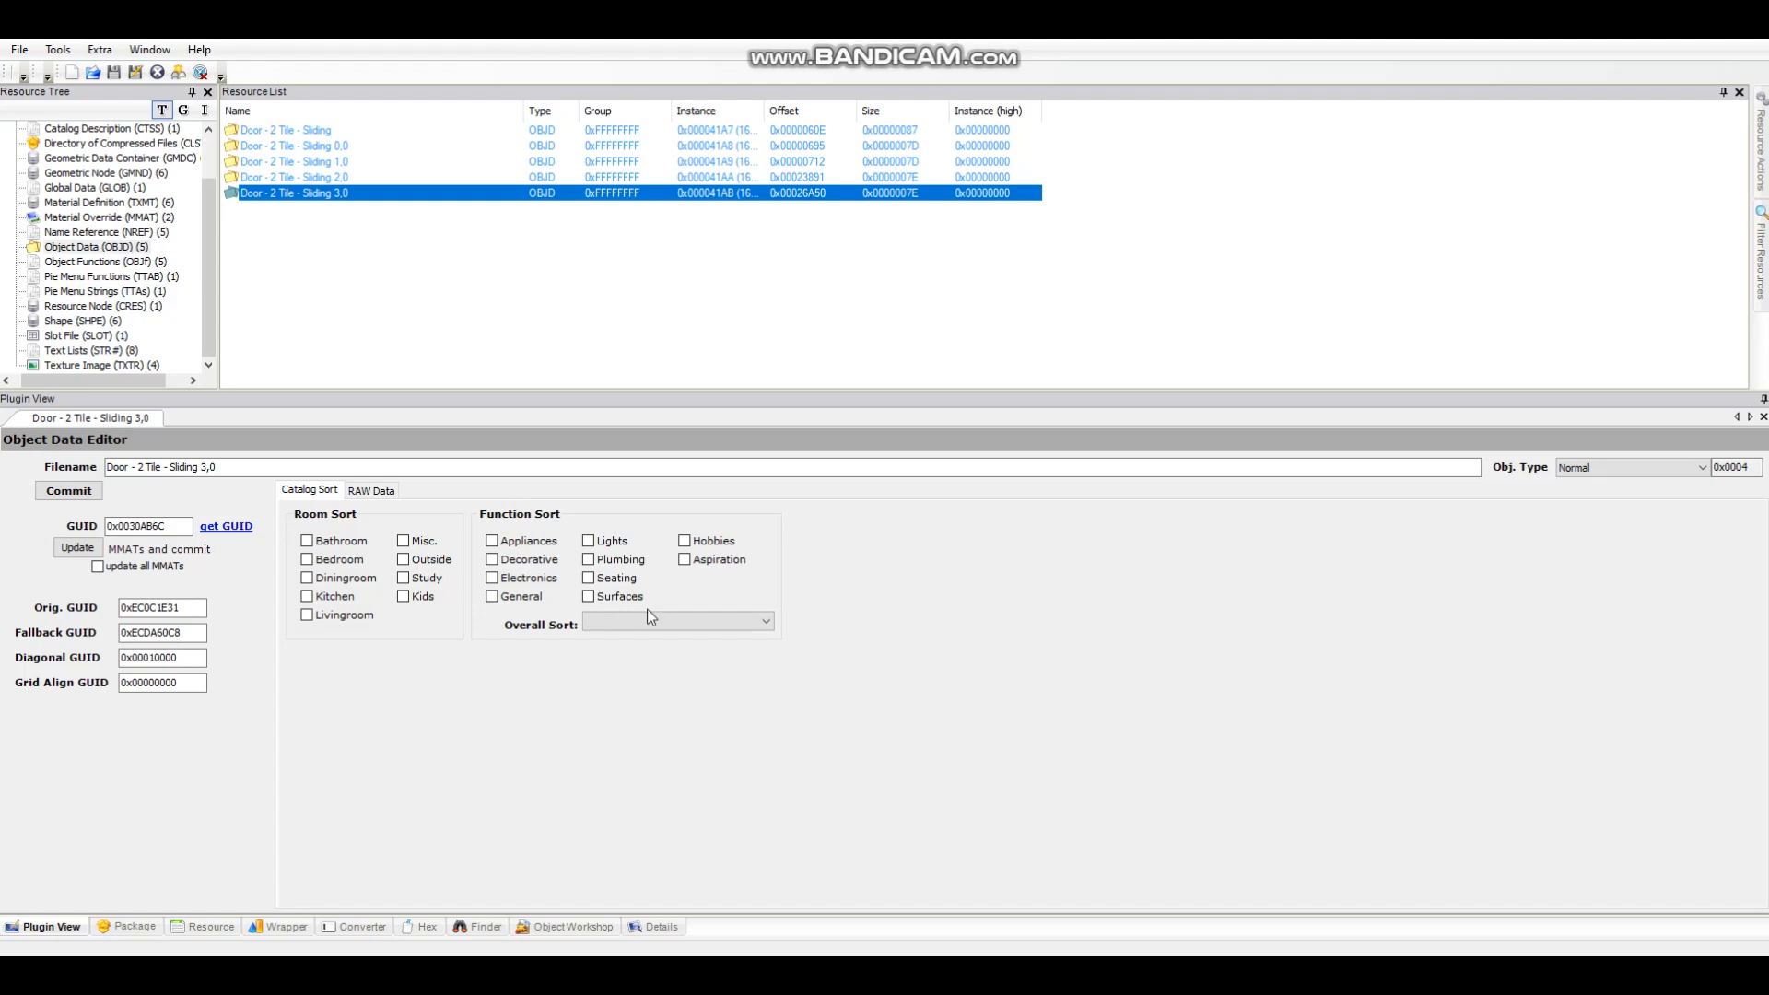
Set the Interaction Table ID in the raw data of the main Door - 2 Tile - Sliding object to 0x0002
click(348, 135)
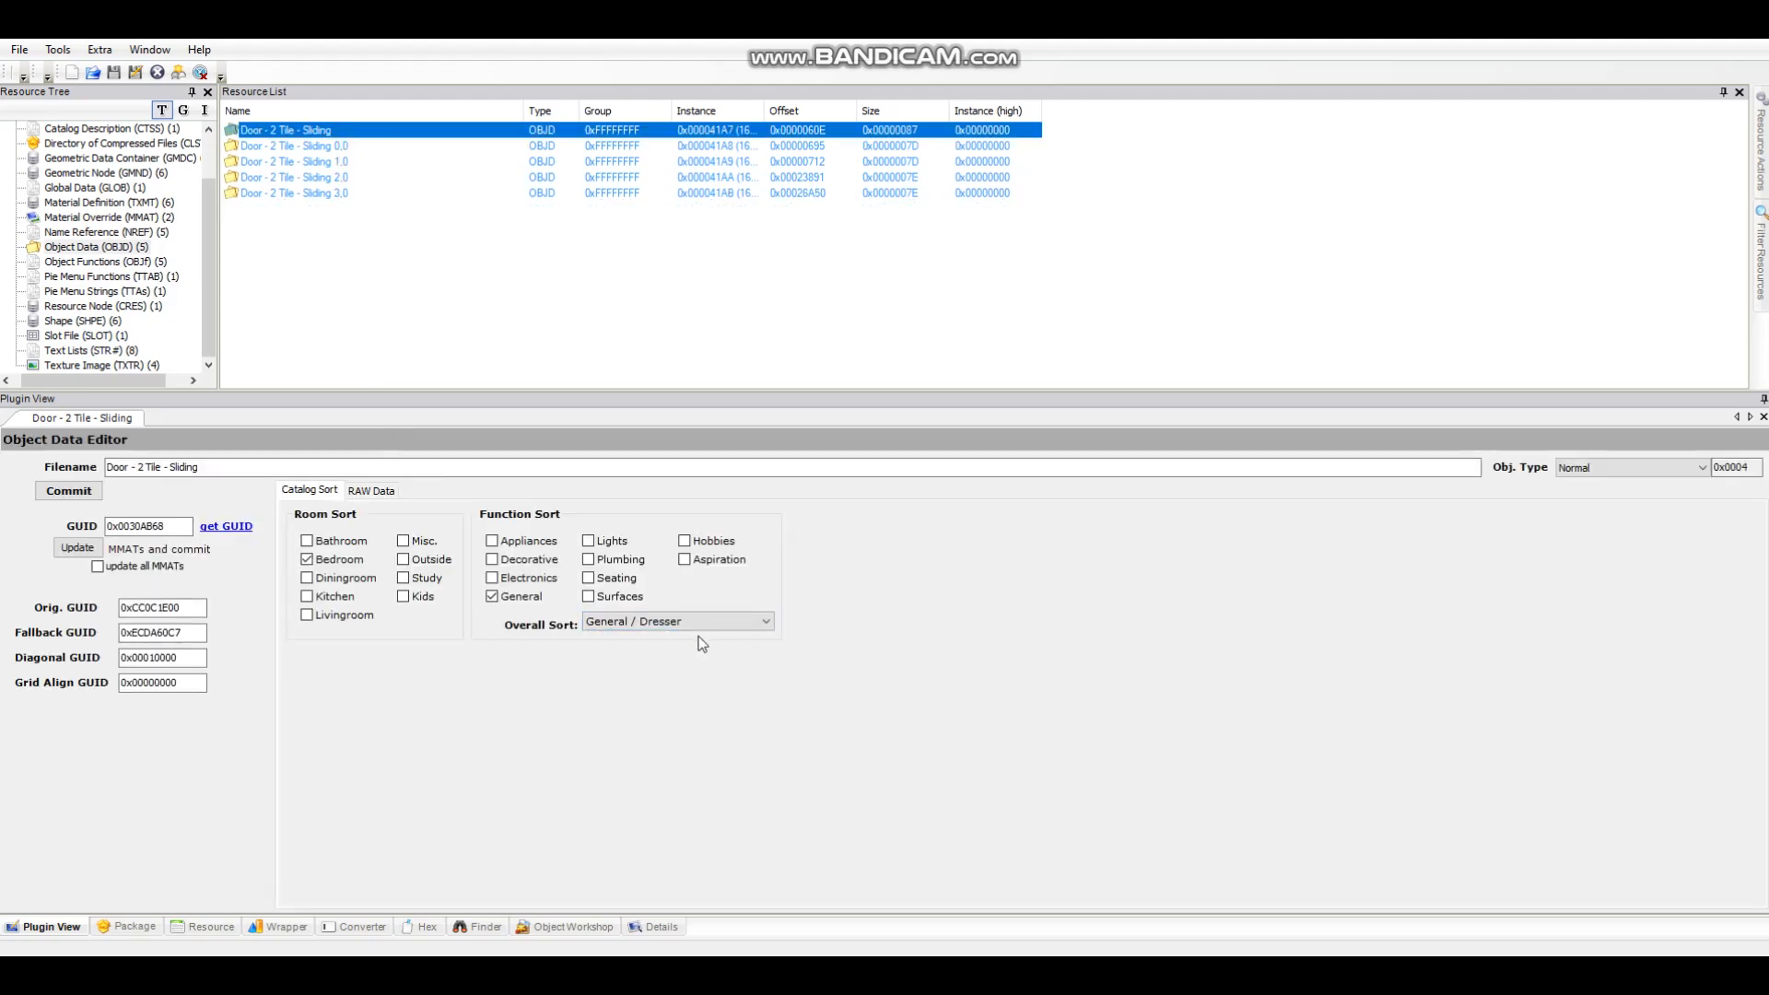
click(391, 491)
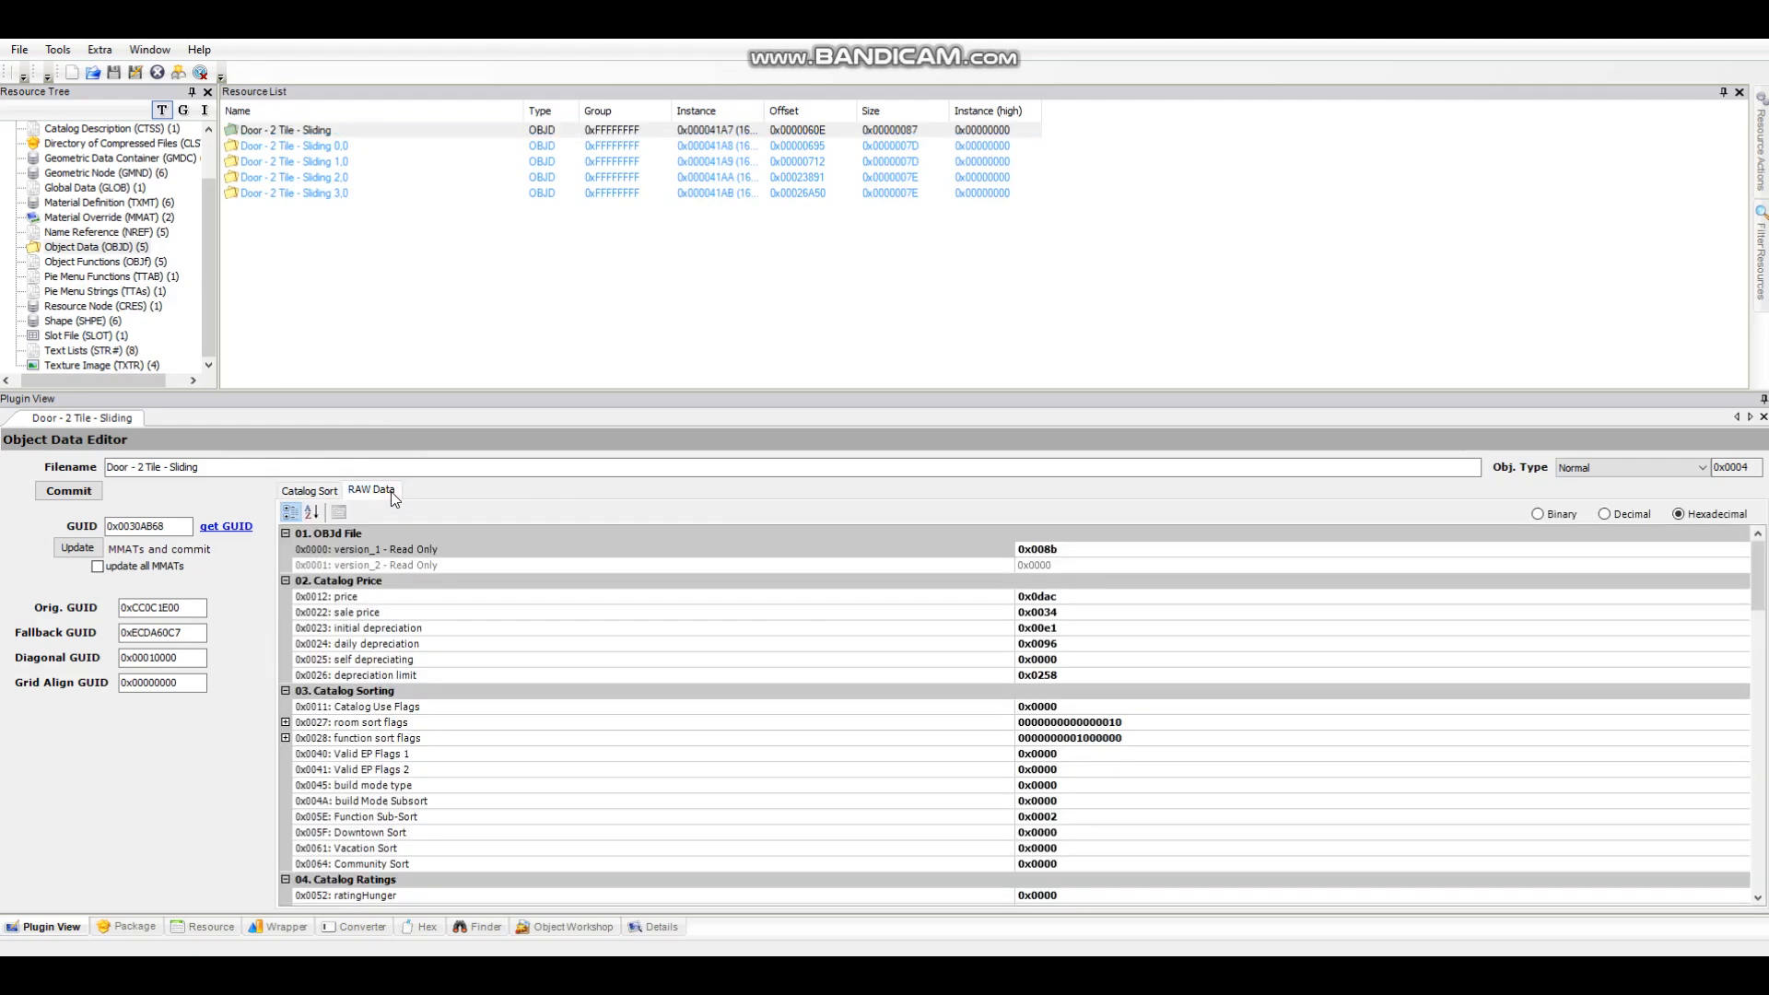
scroll(712, 771, down, 8)
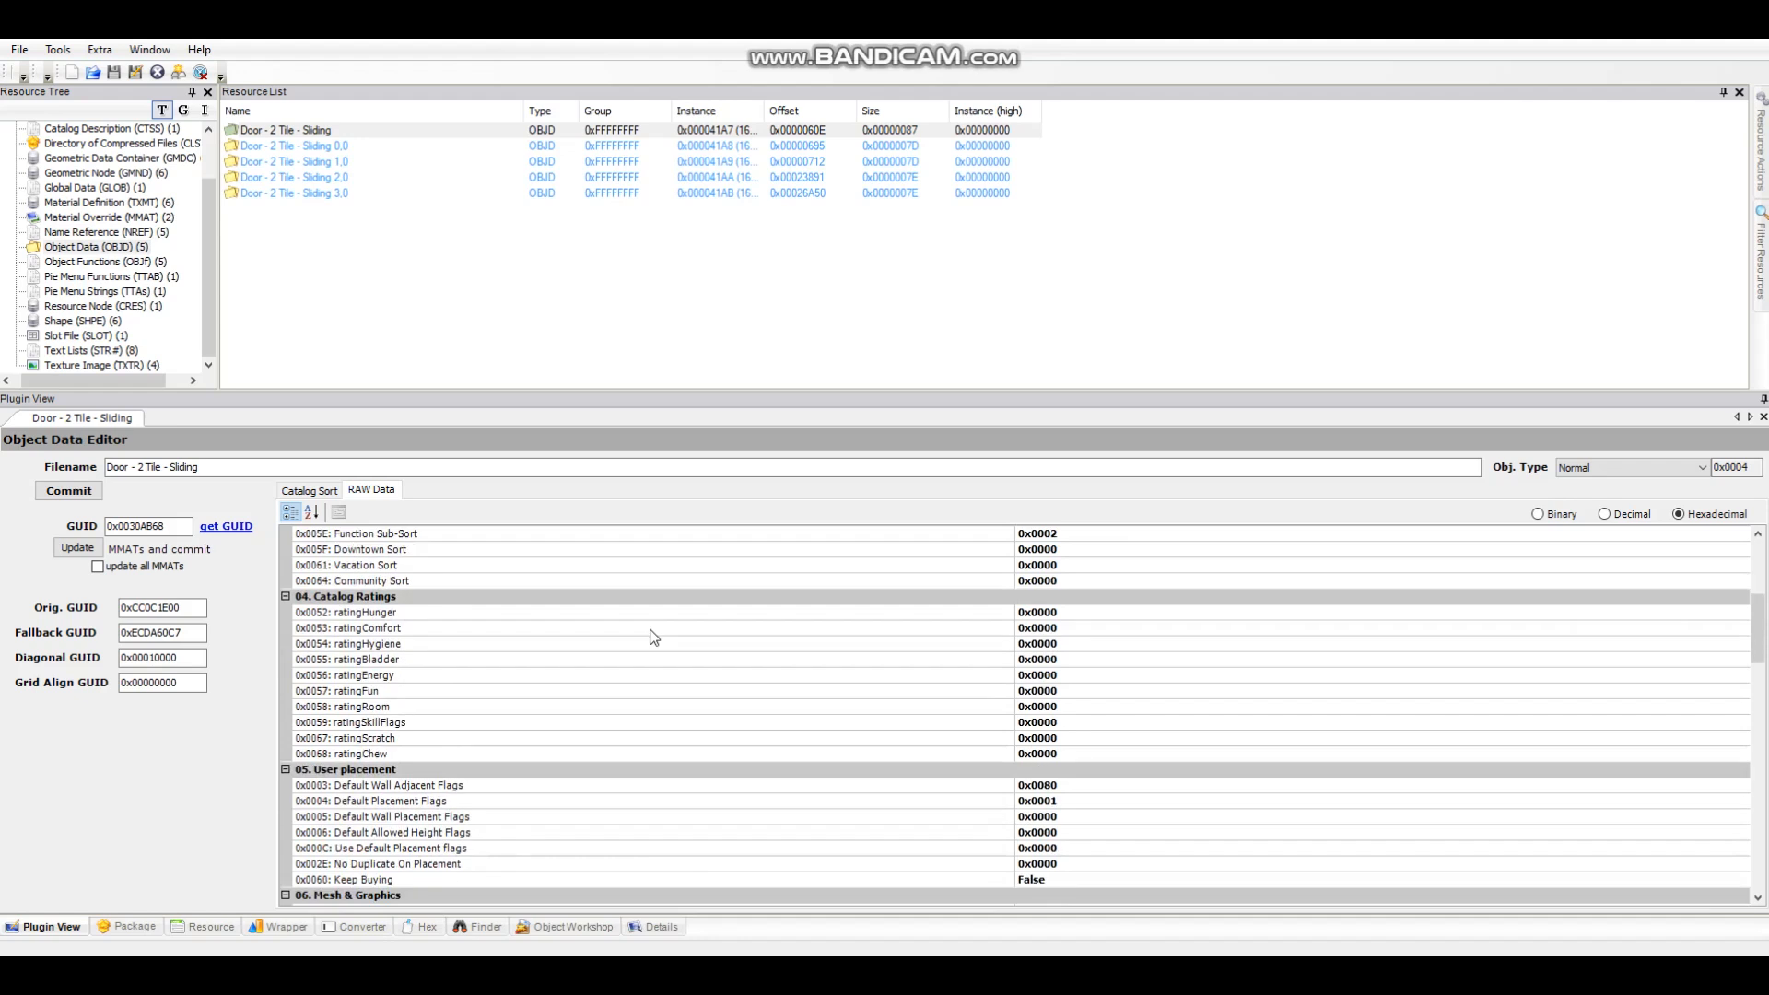
scroll(654, 638, down, 7)
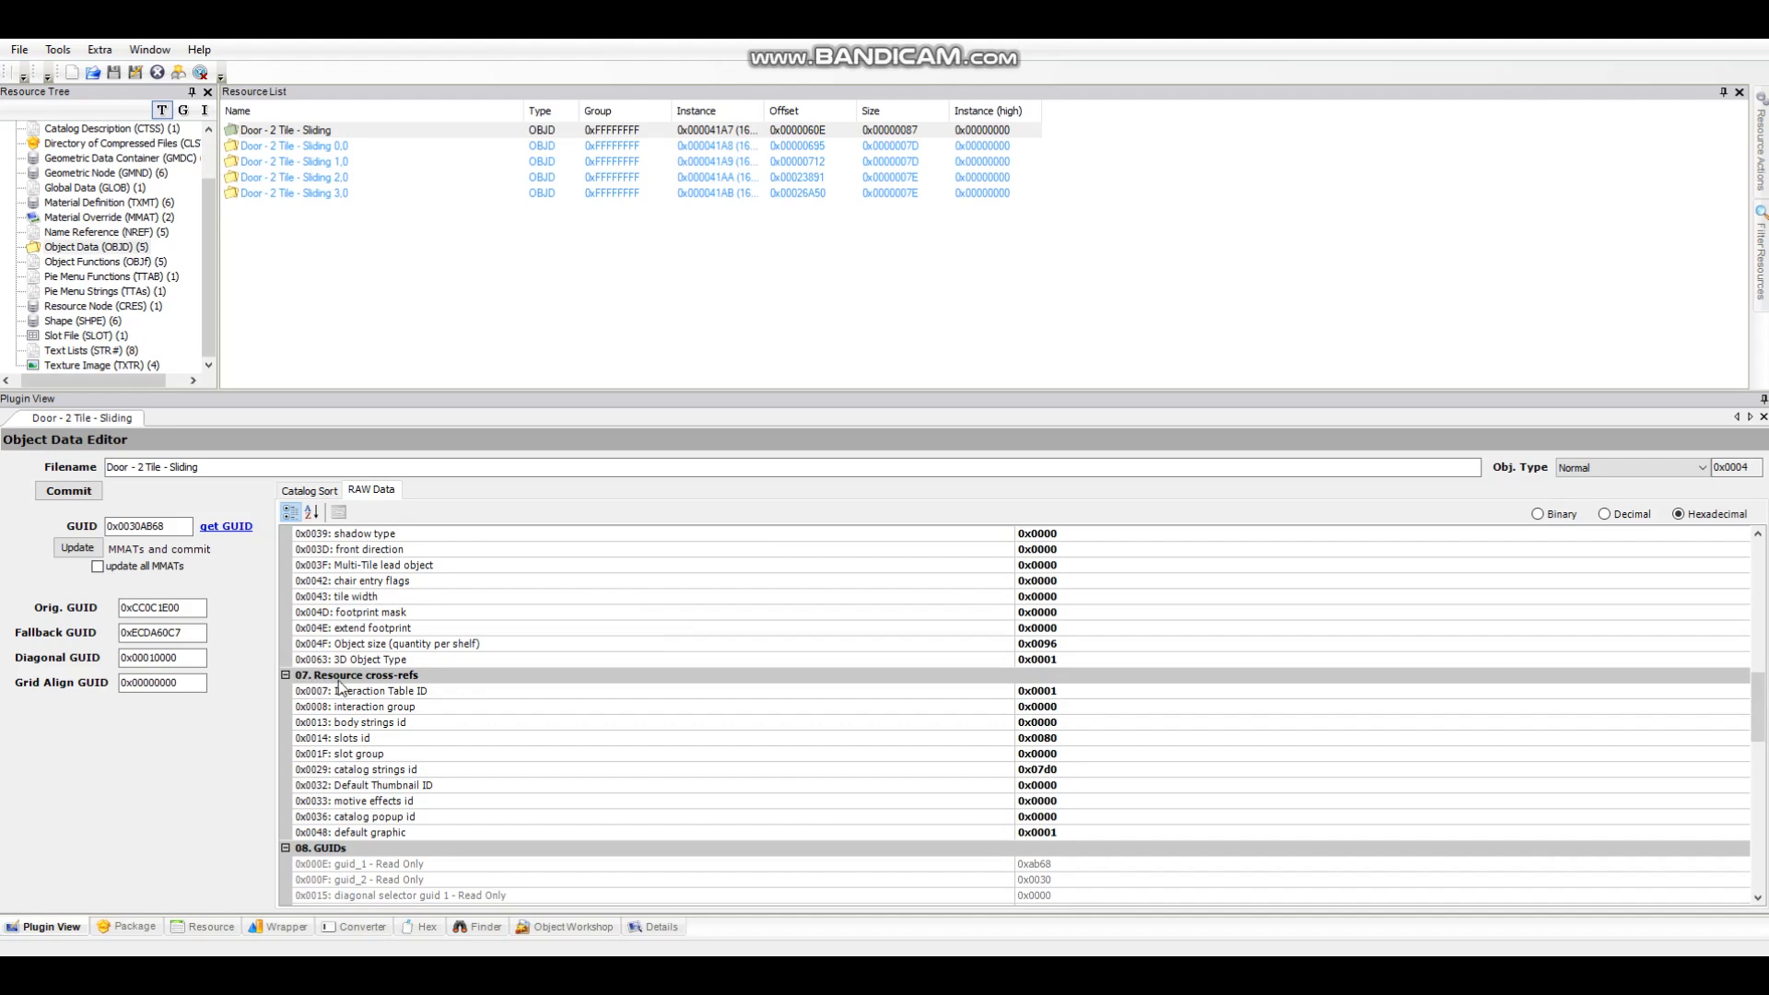
click(315, 696)
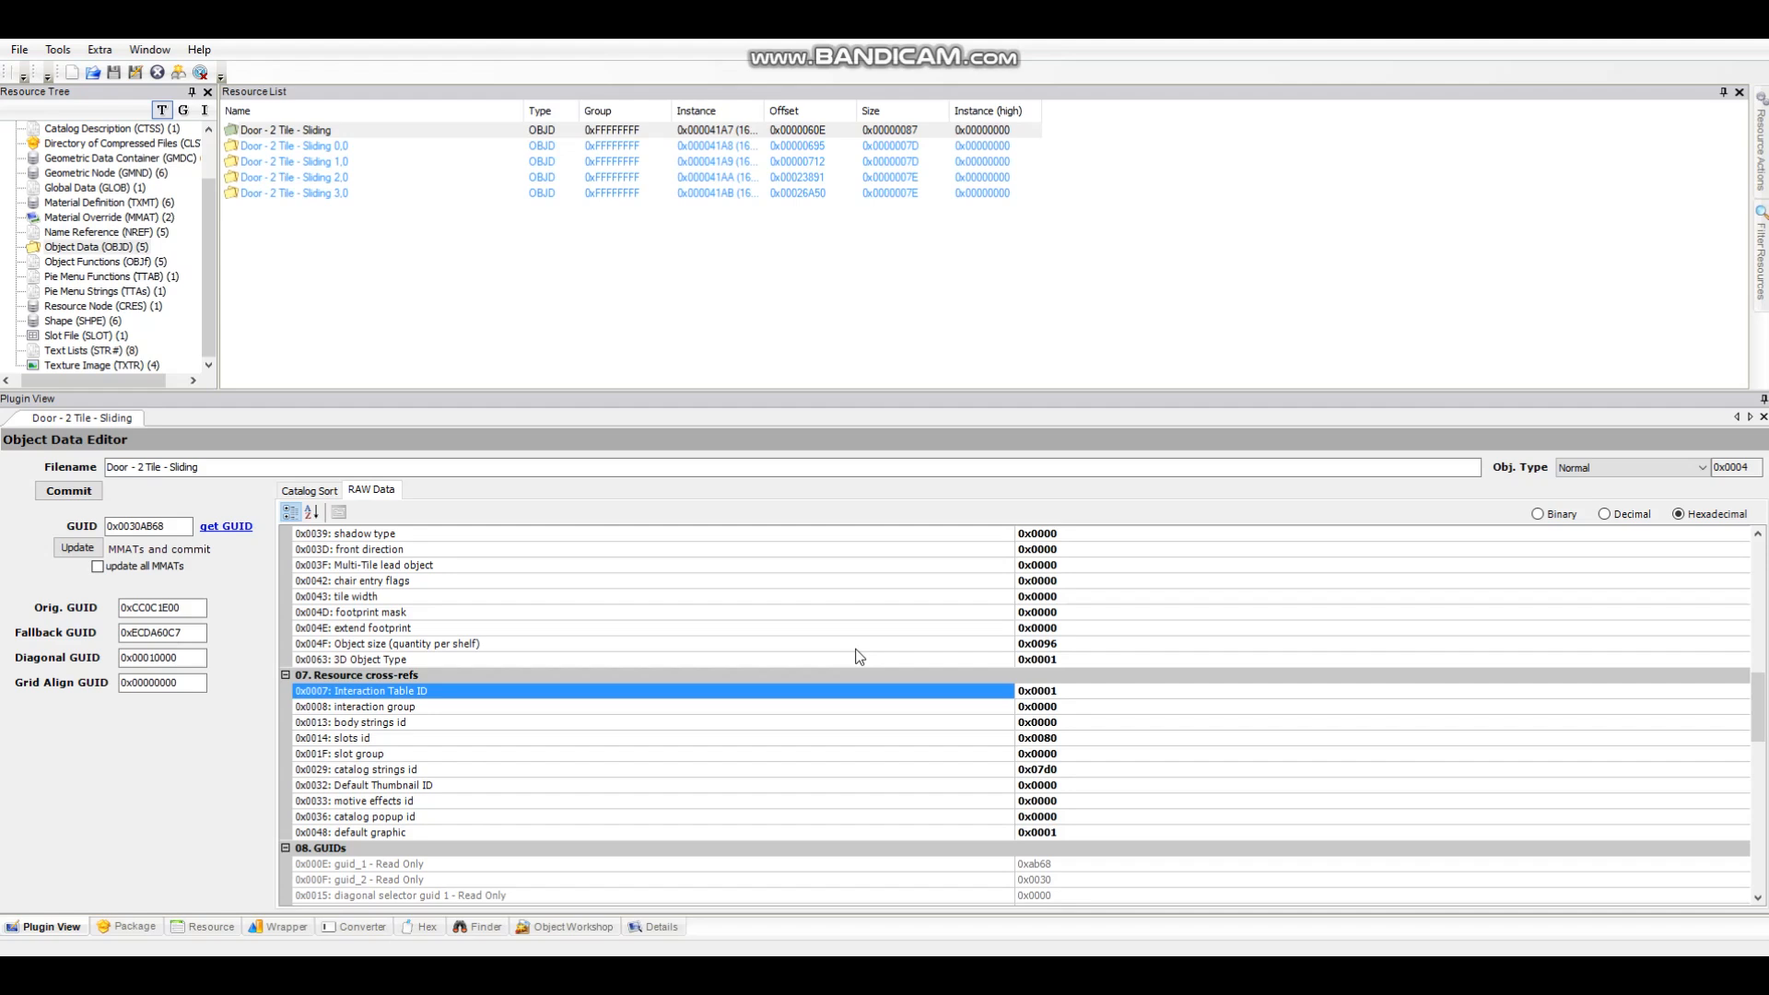
click(1098, 693)
key(BackSpace)
text(2)
click(1627, 513)
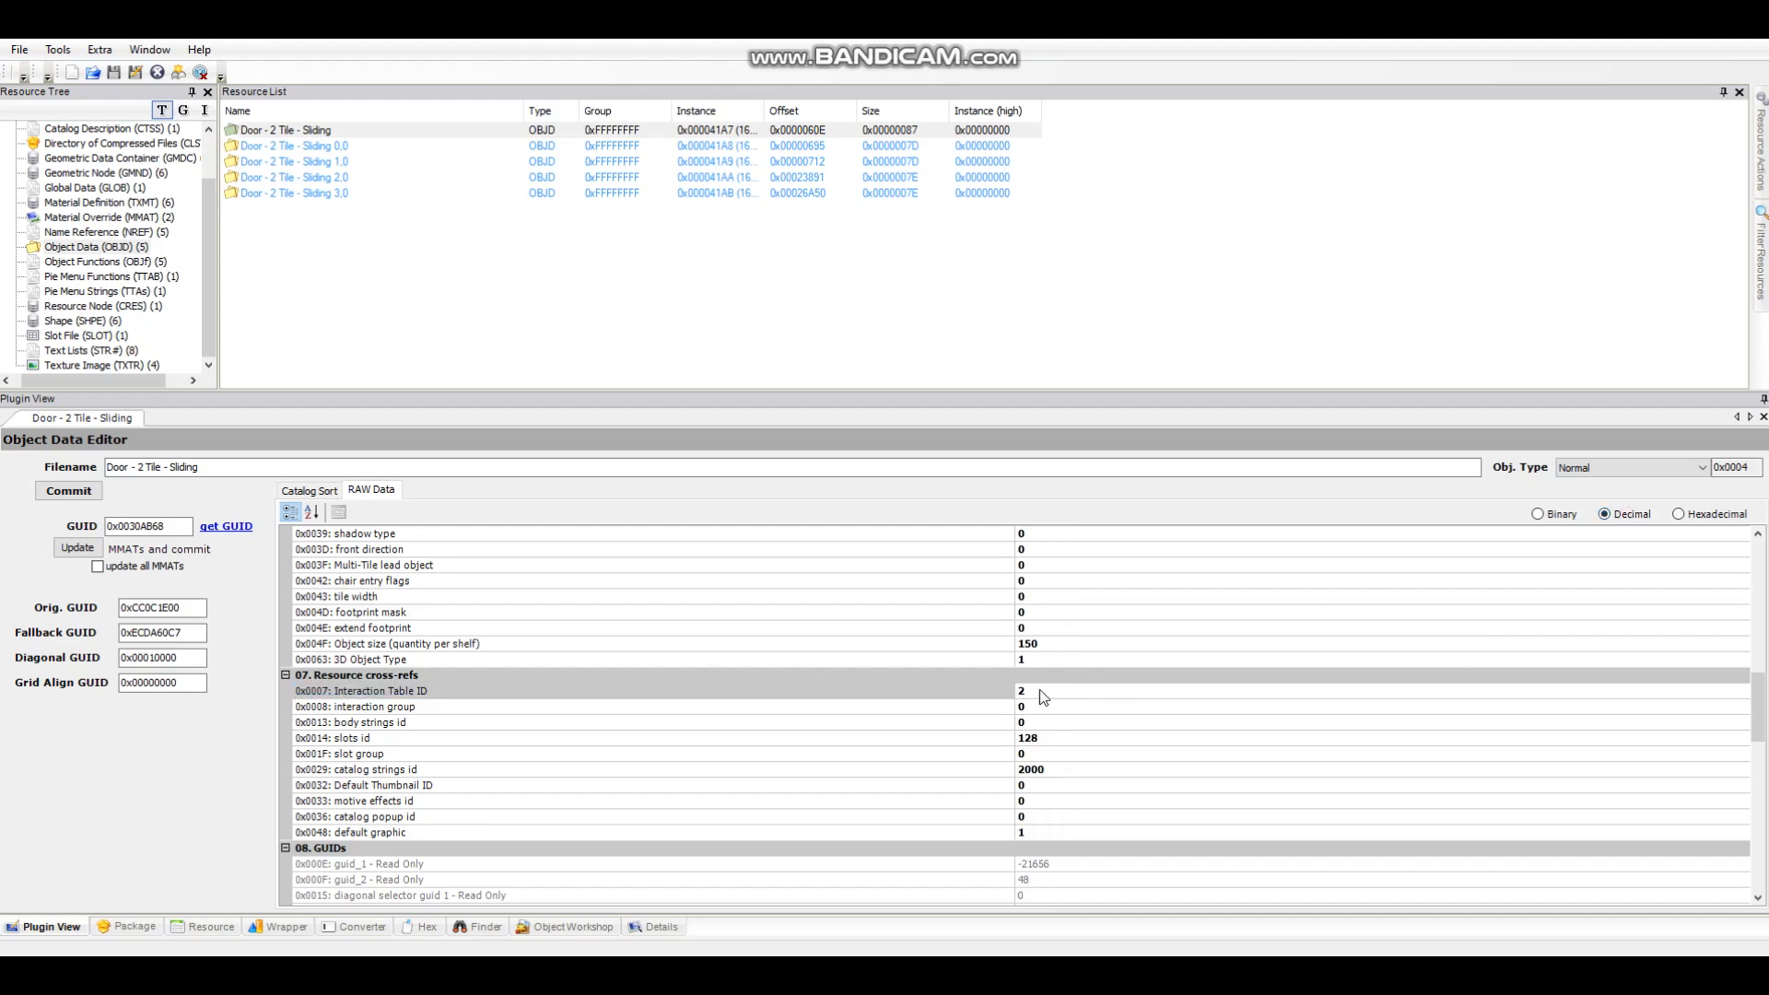
click(1742, 516)
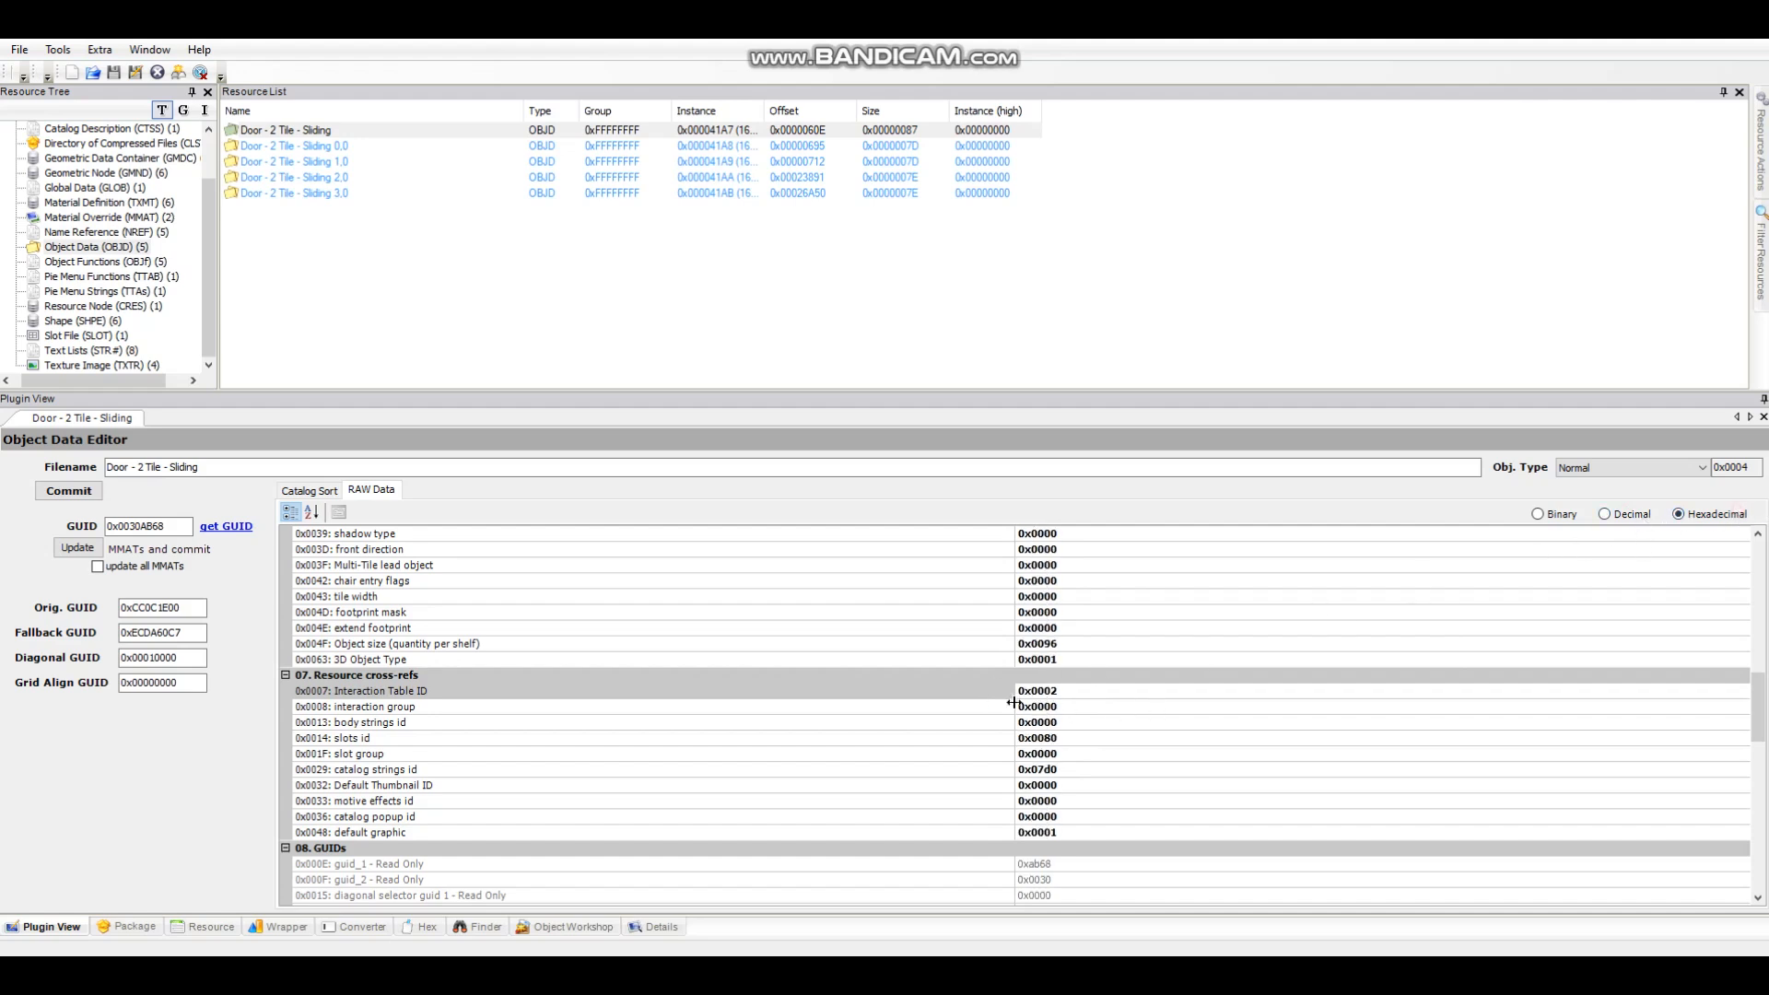
Commit the main Door - 2 Tile - Sliding object with its Interaction Table ID of 0x0002, and review its catalog sort and raw data
click(1075, 693)
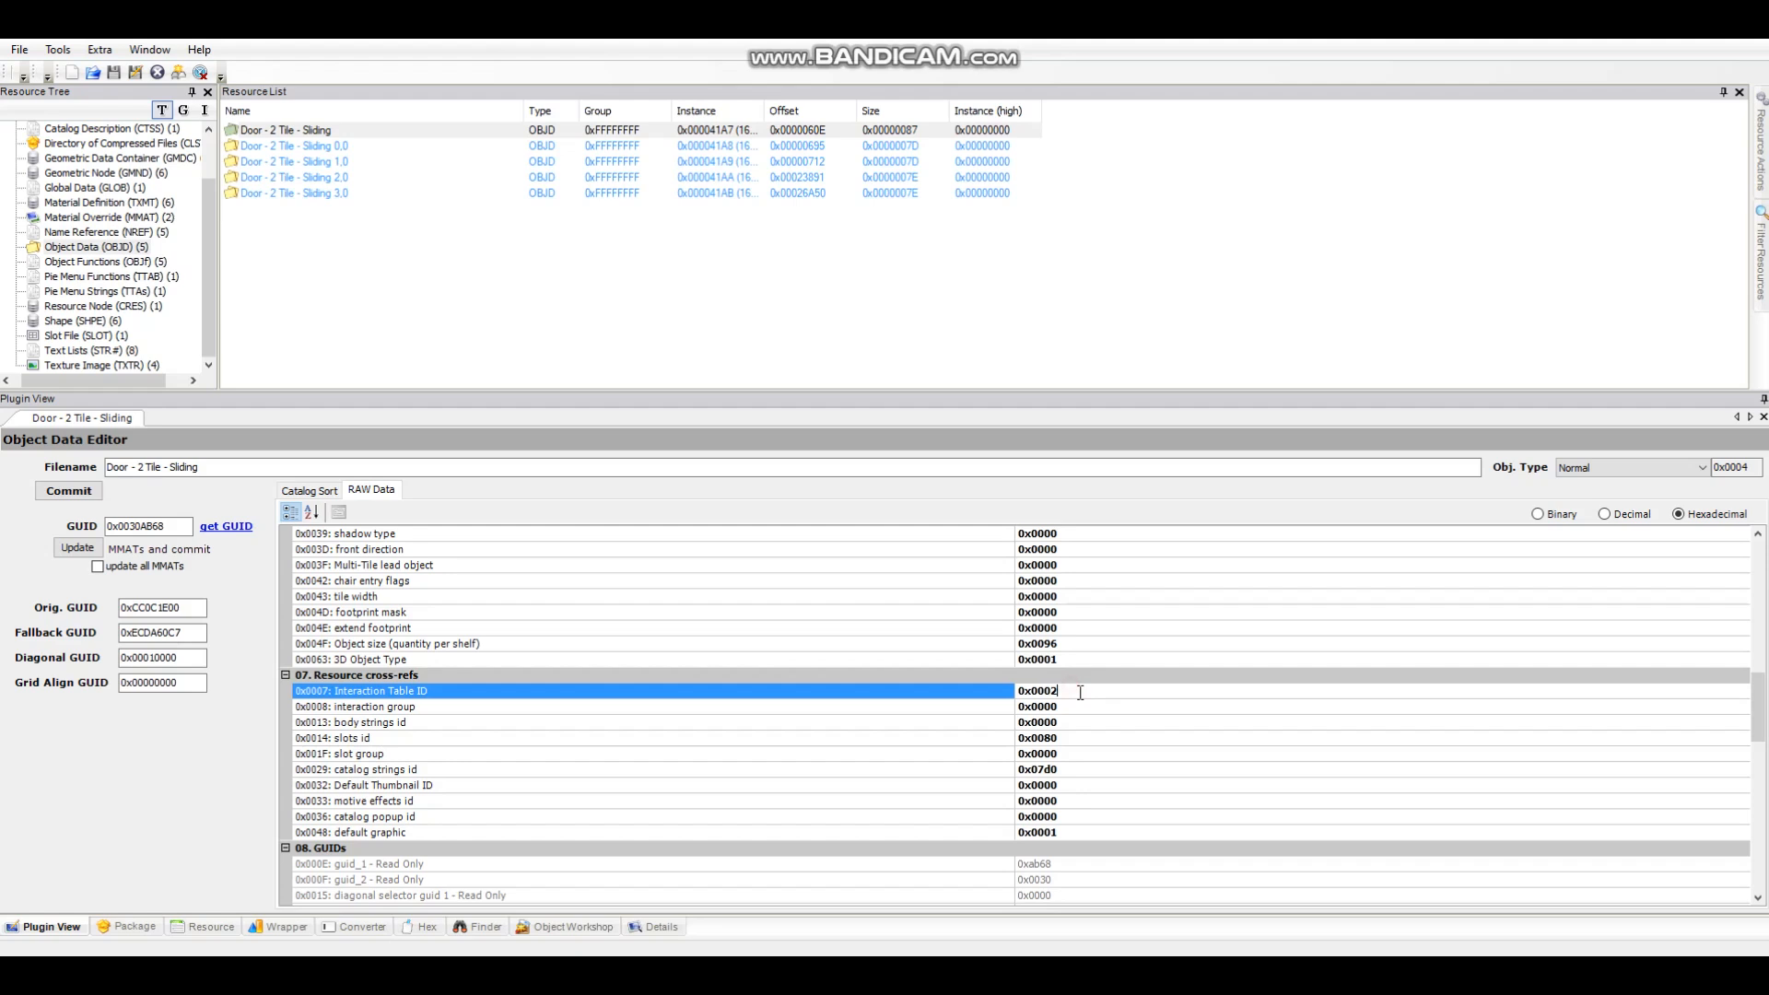
click(82, 493)
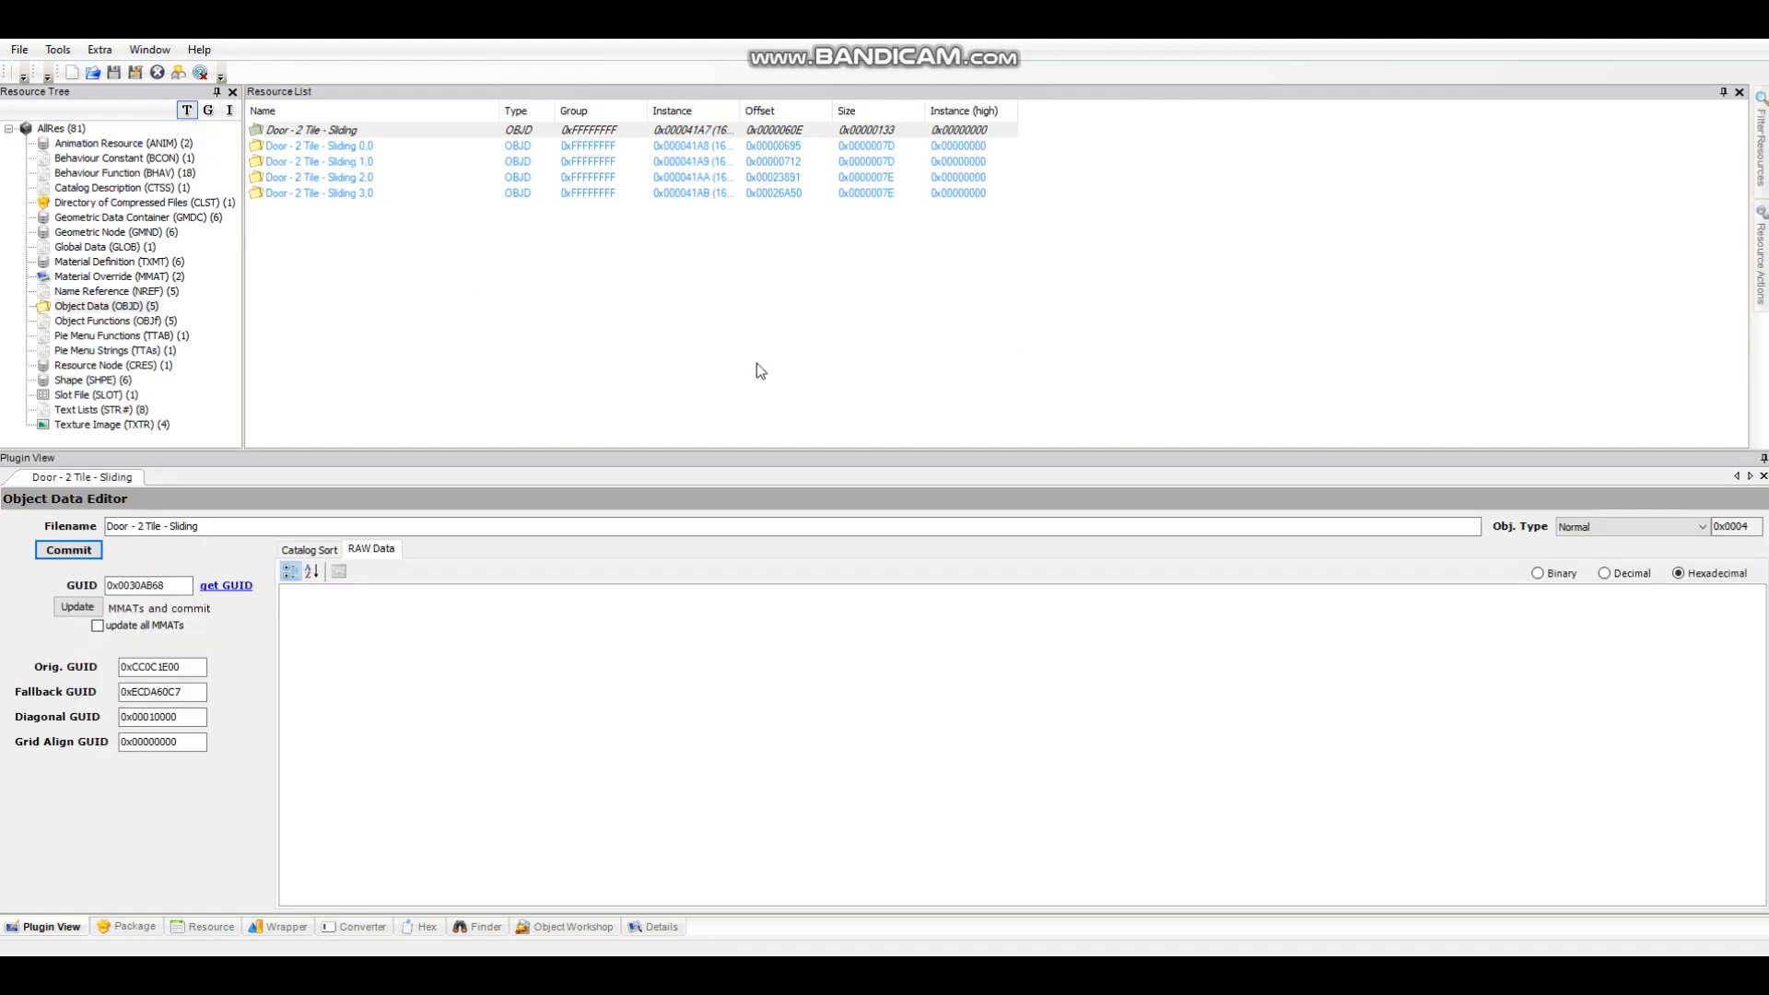
click(302, 551)
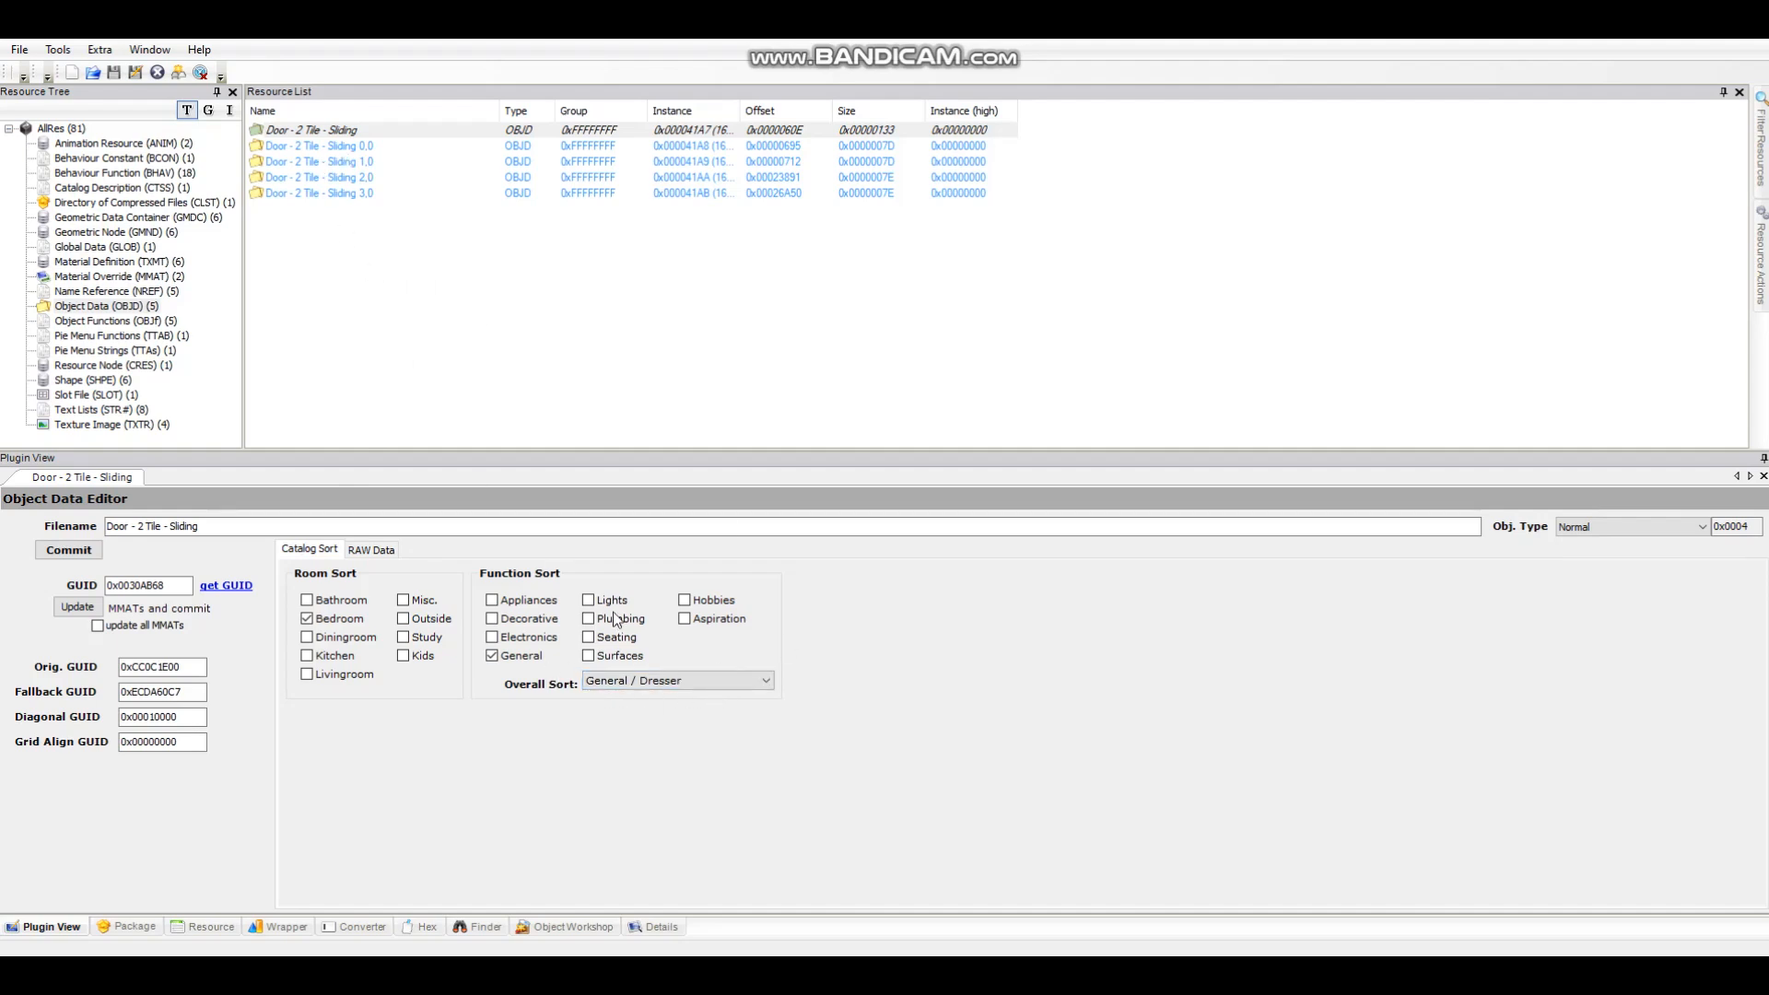
click(372, 549)
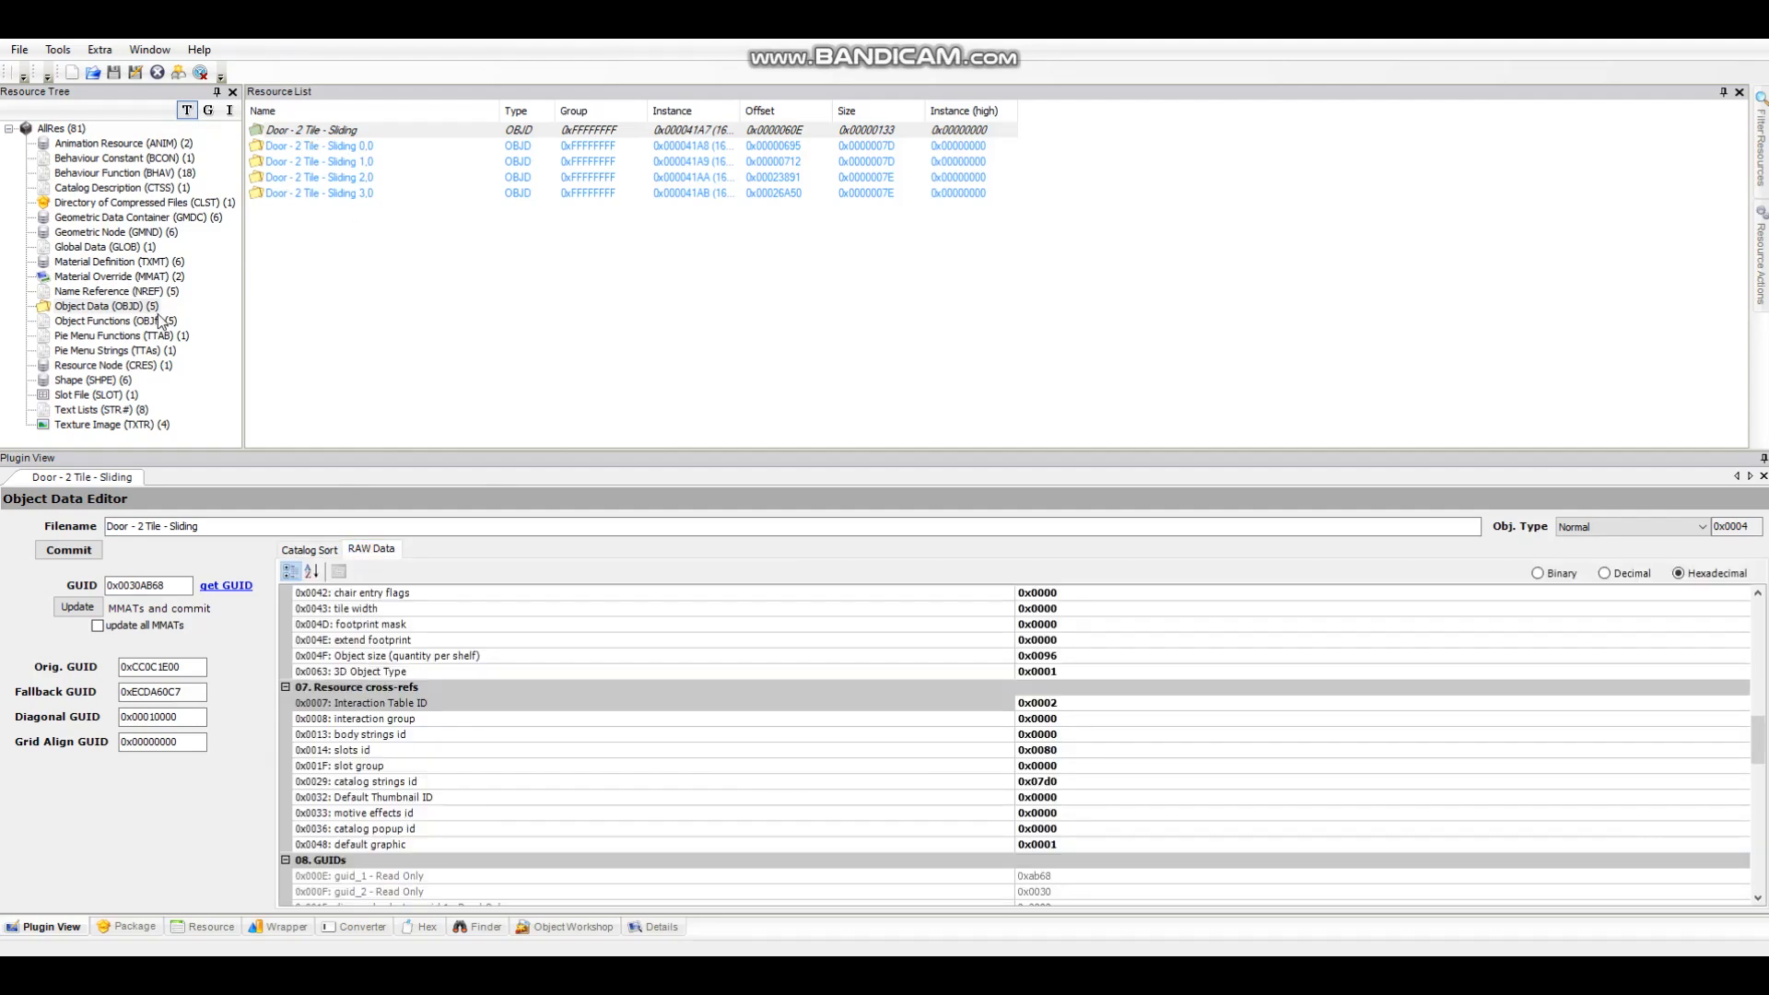
scroll(675, 742, down, 1)
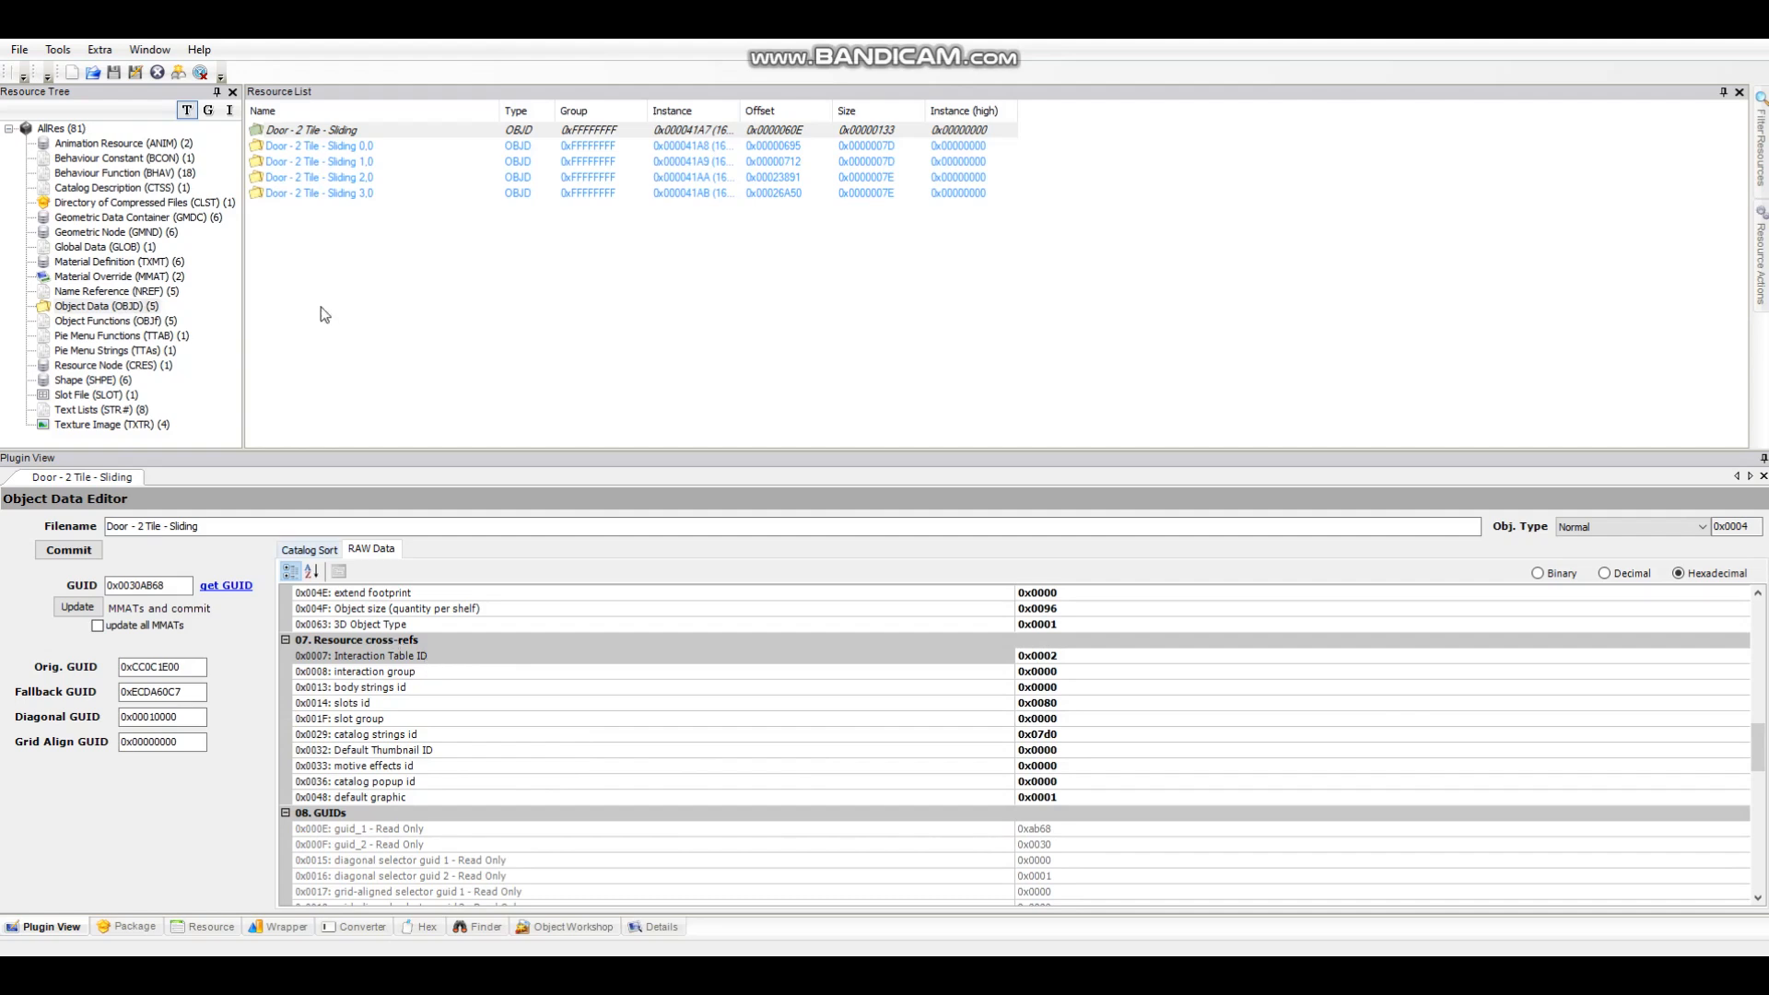
Examine the raw data cross-references and catalog sort of the Door - 2 Tile - Sliding 0,0 object for comparison with the main object
click(355, 130)
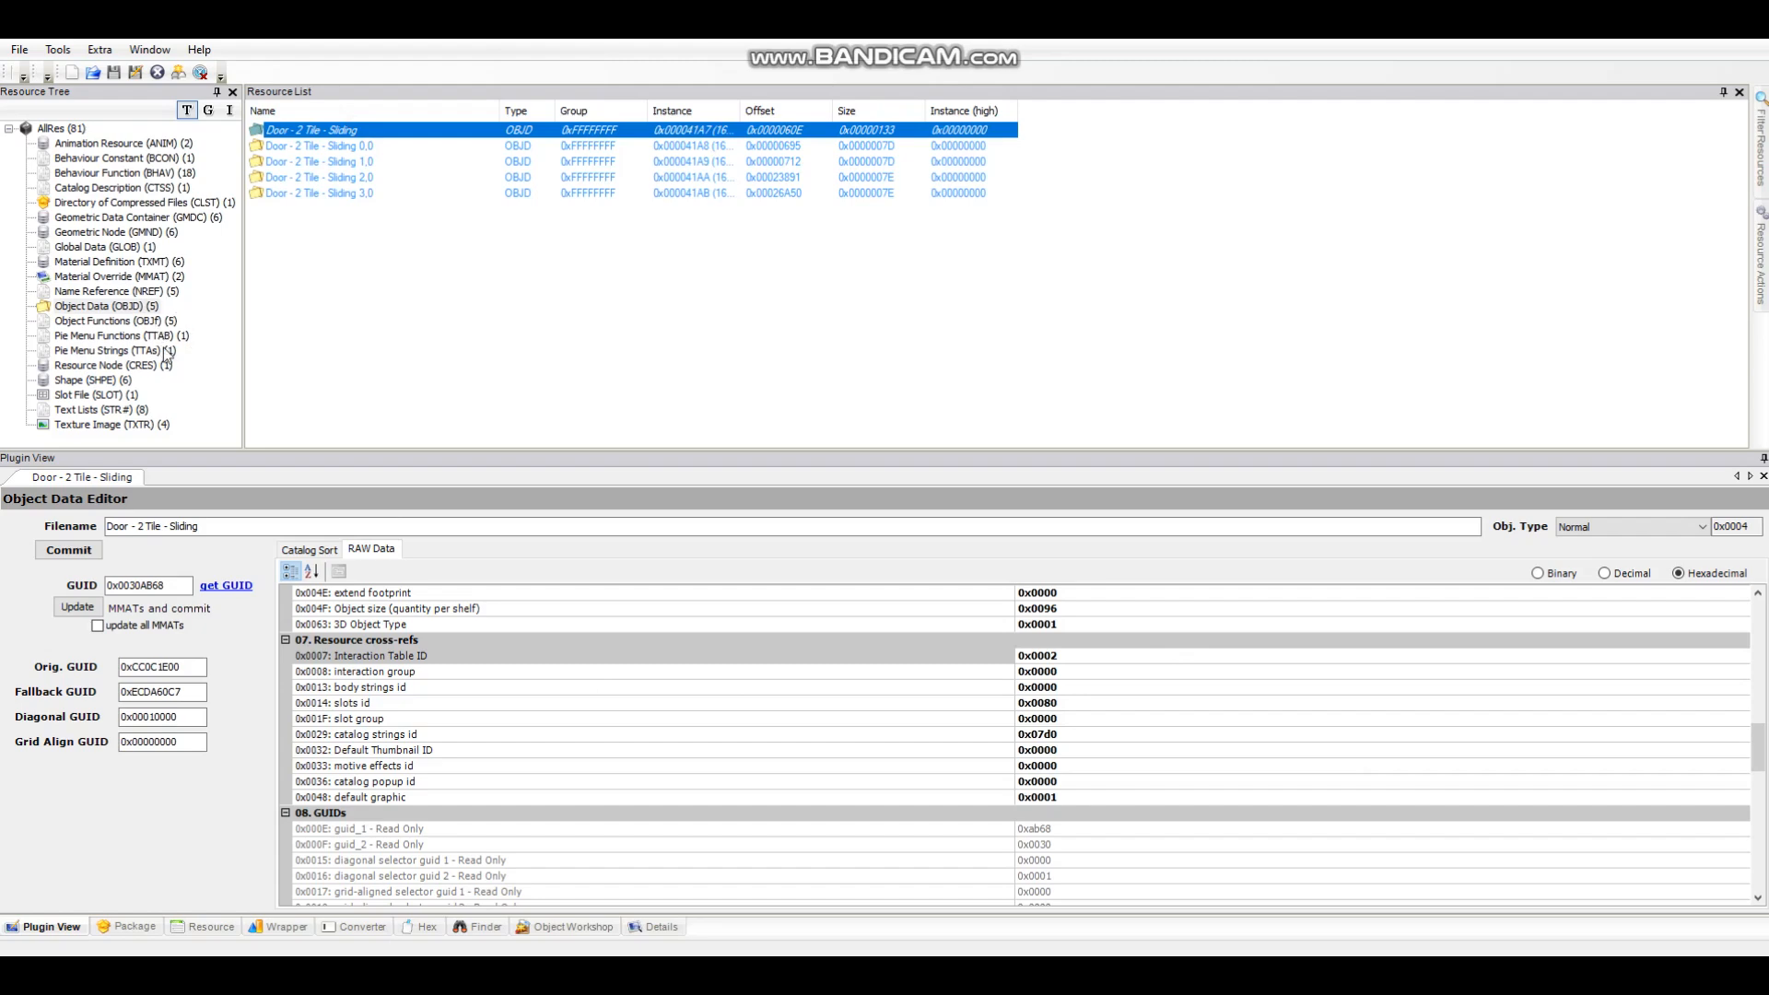
click(365, 150)
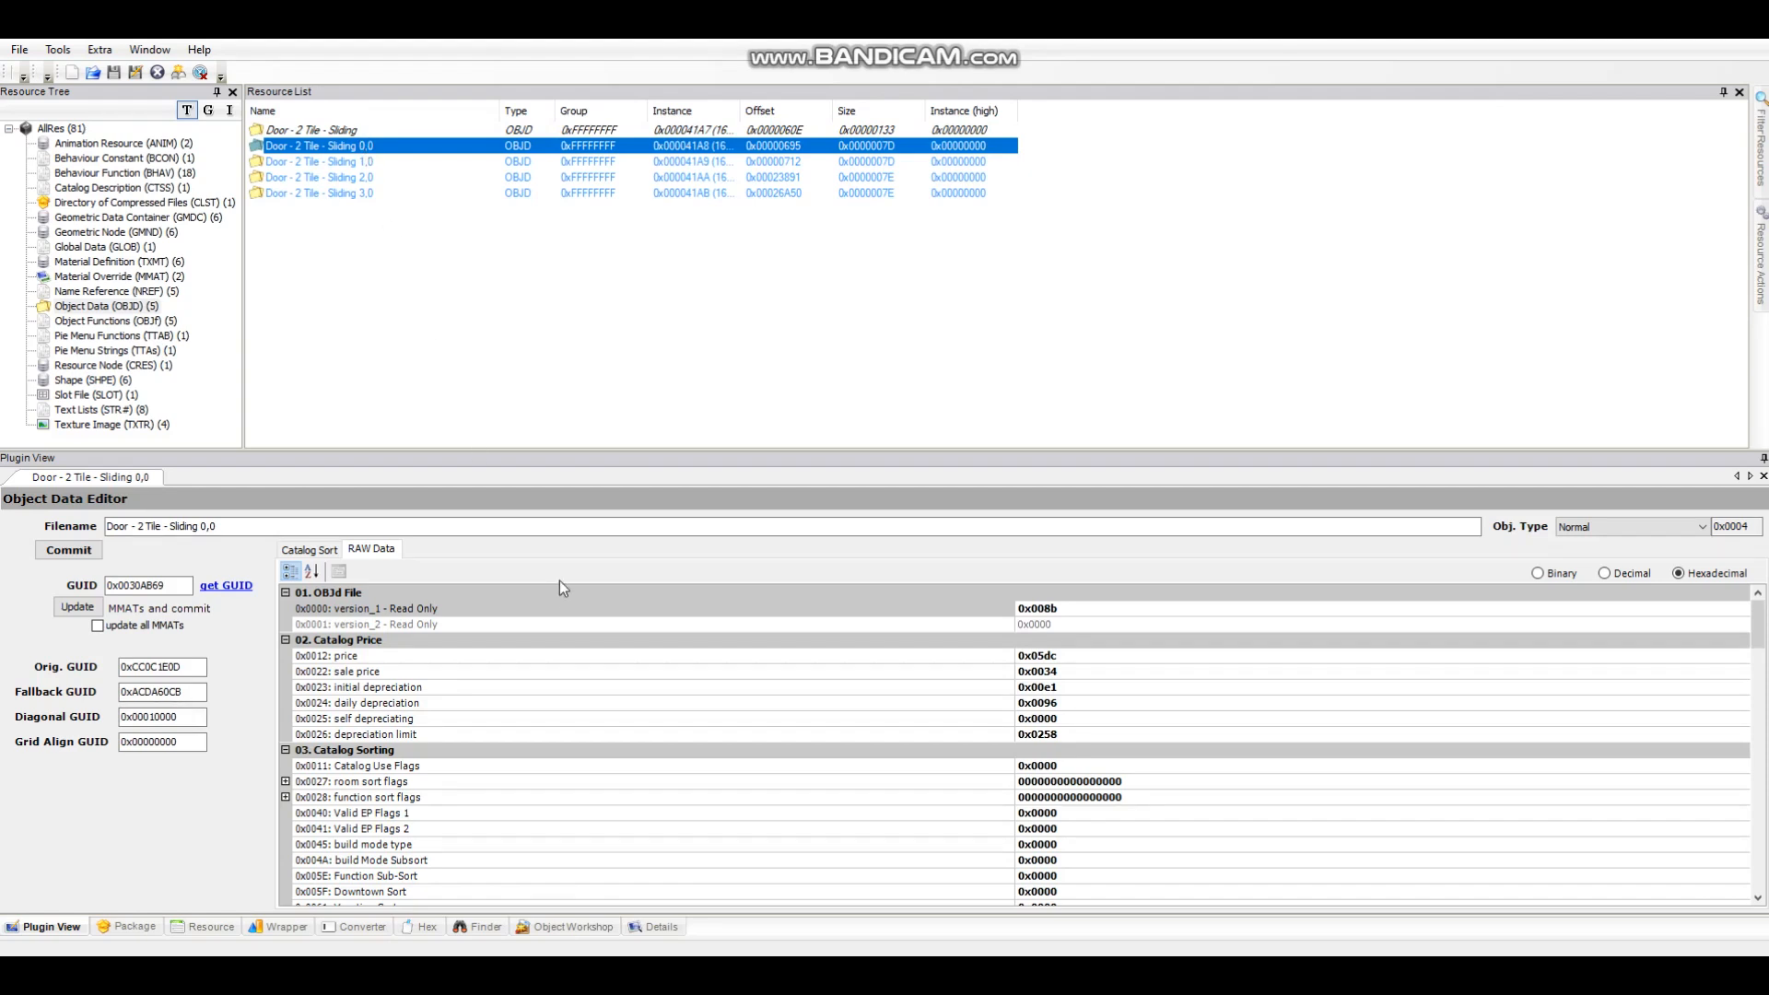
scroll(732, 700, down, 3)
scroll(624, 735, down, 12)
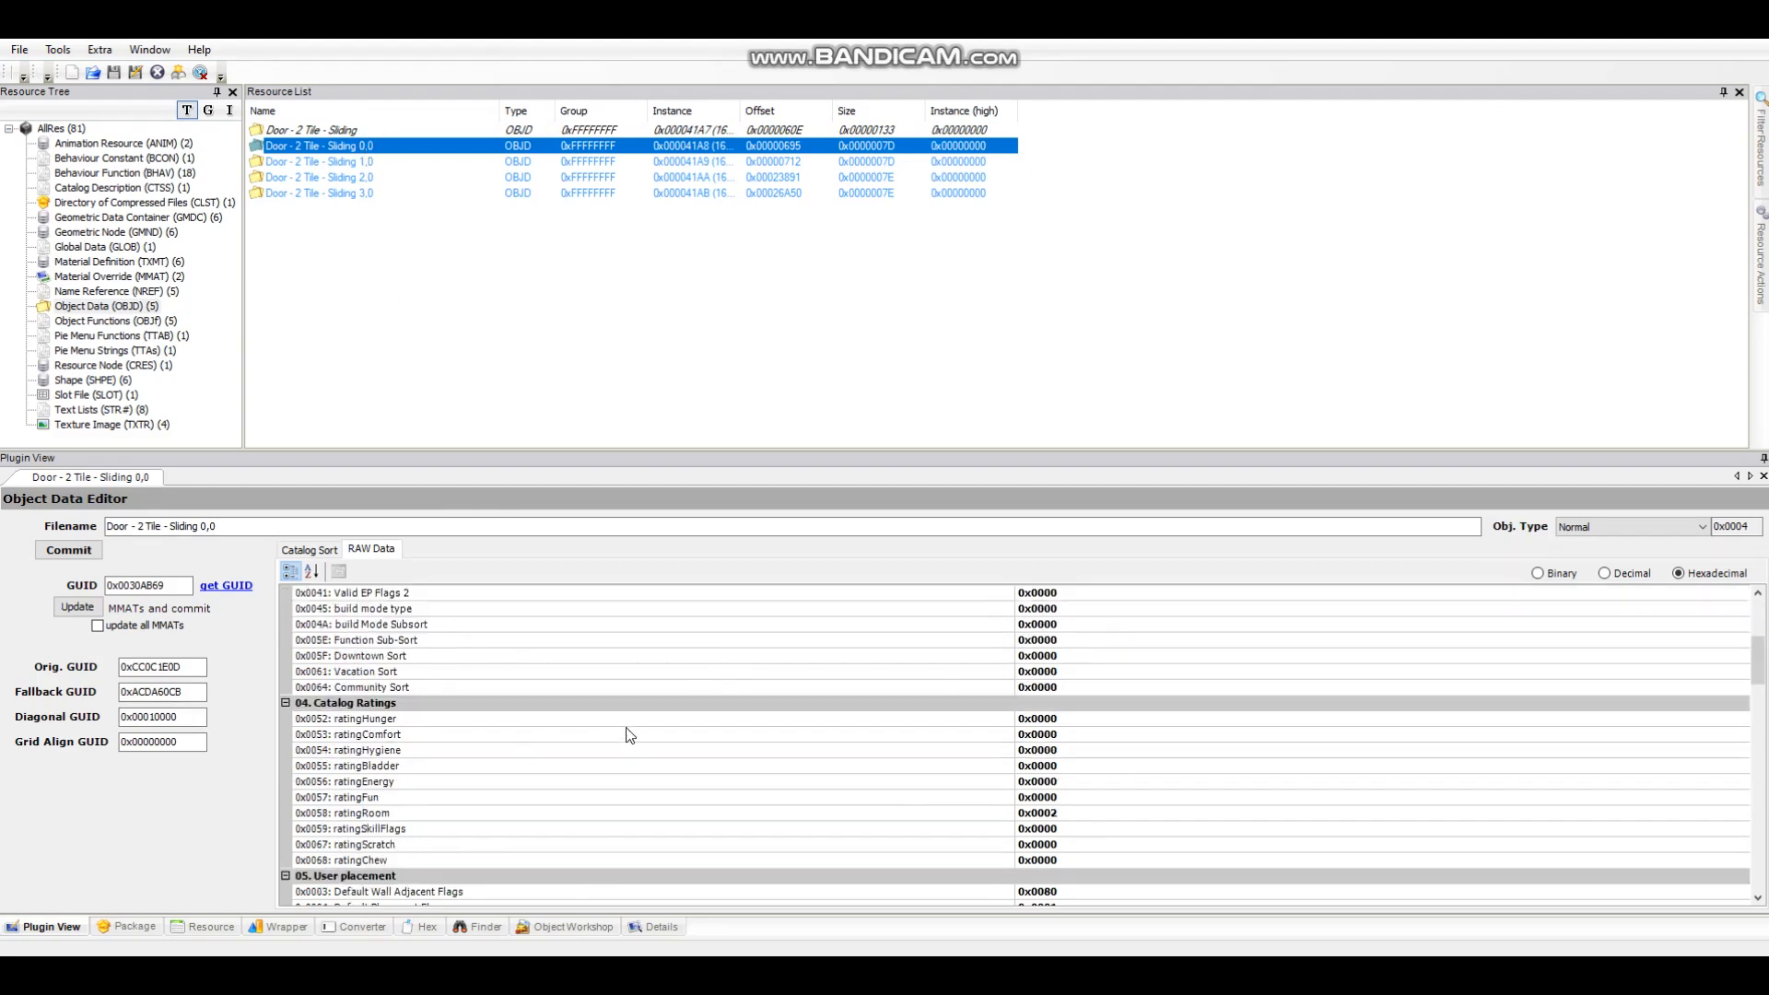
scroll(630, 734, down, 1)
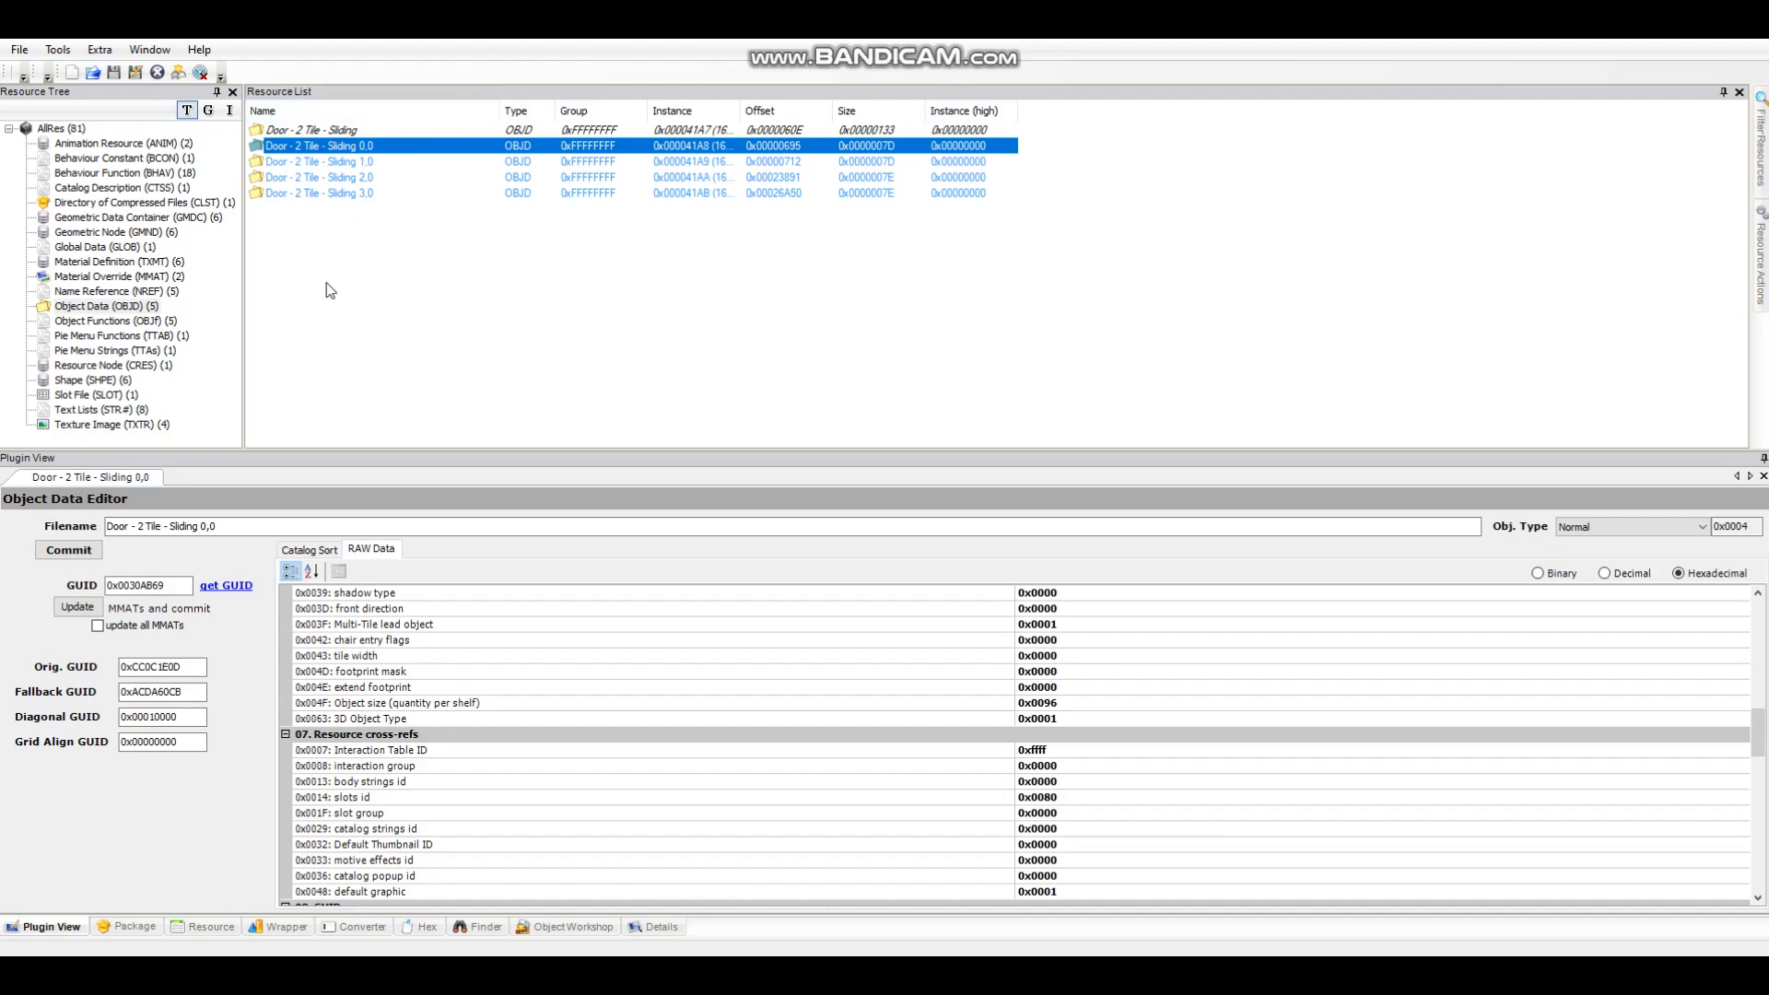
click(314, 551)
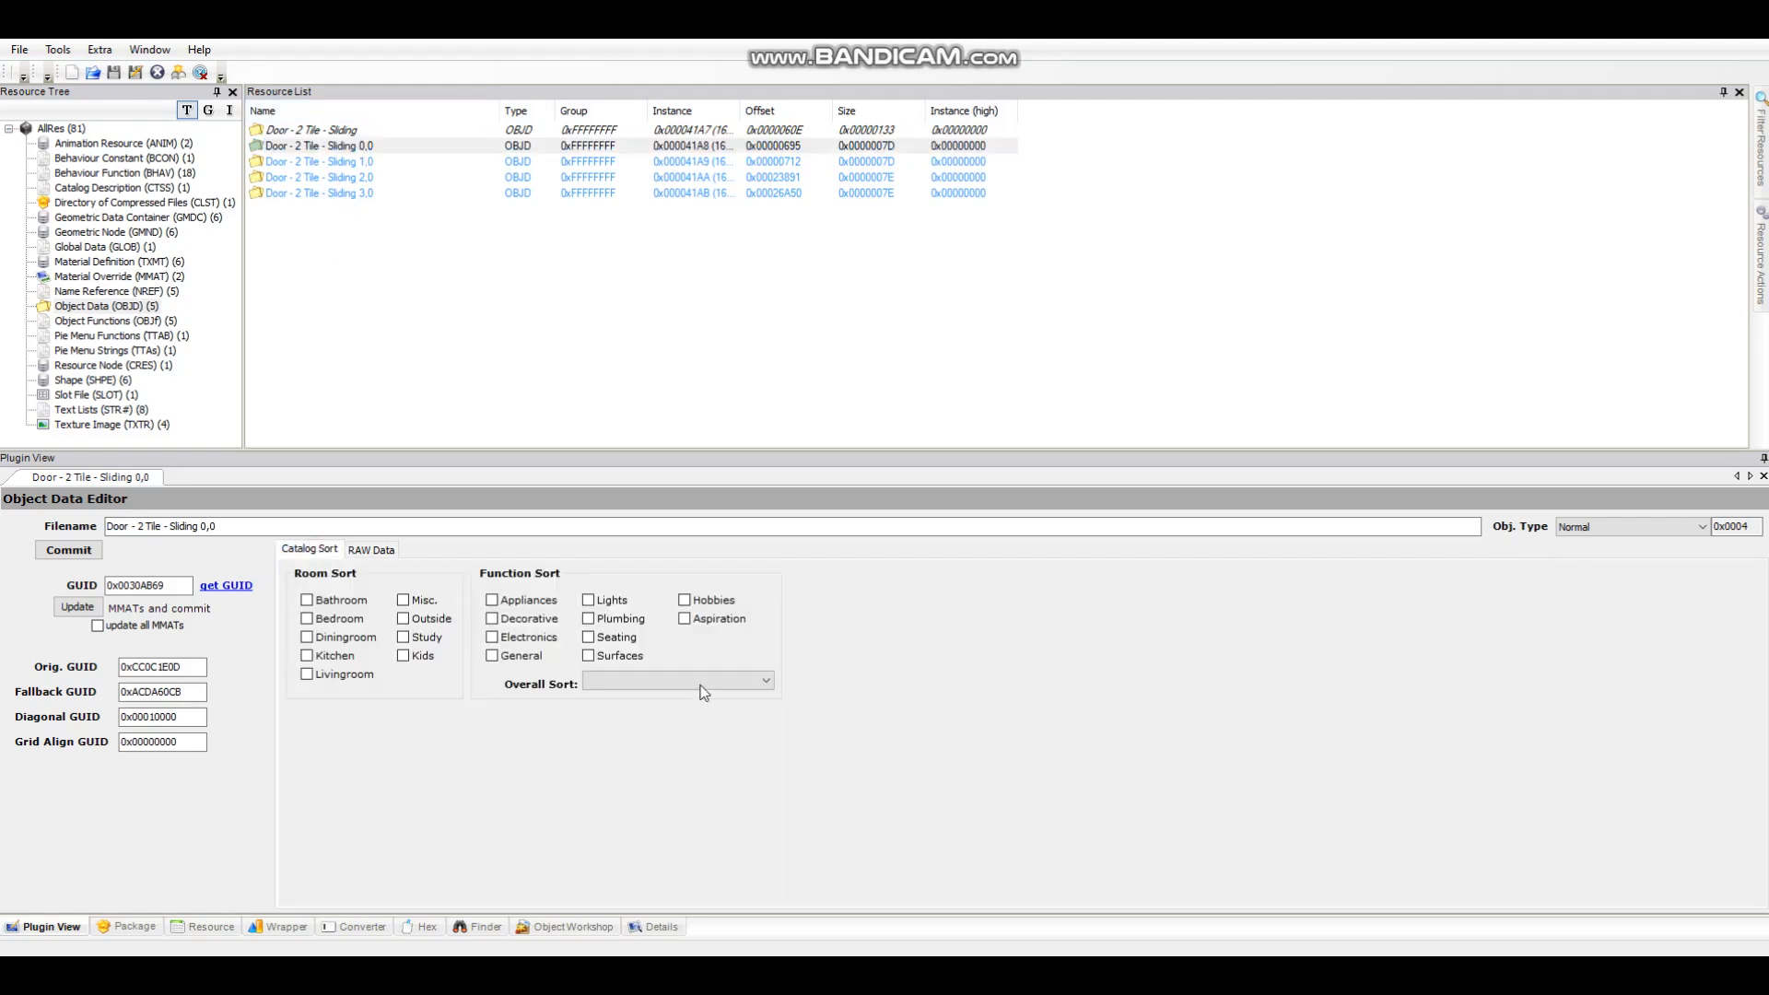
Return to the main Door - 2 Tile - Sliding object and check the Interaction Table ID in its raw data
click(341, 132)
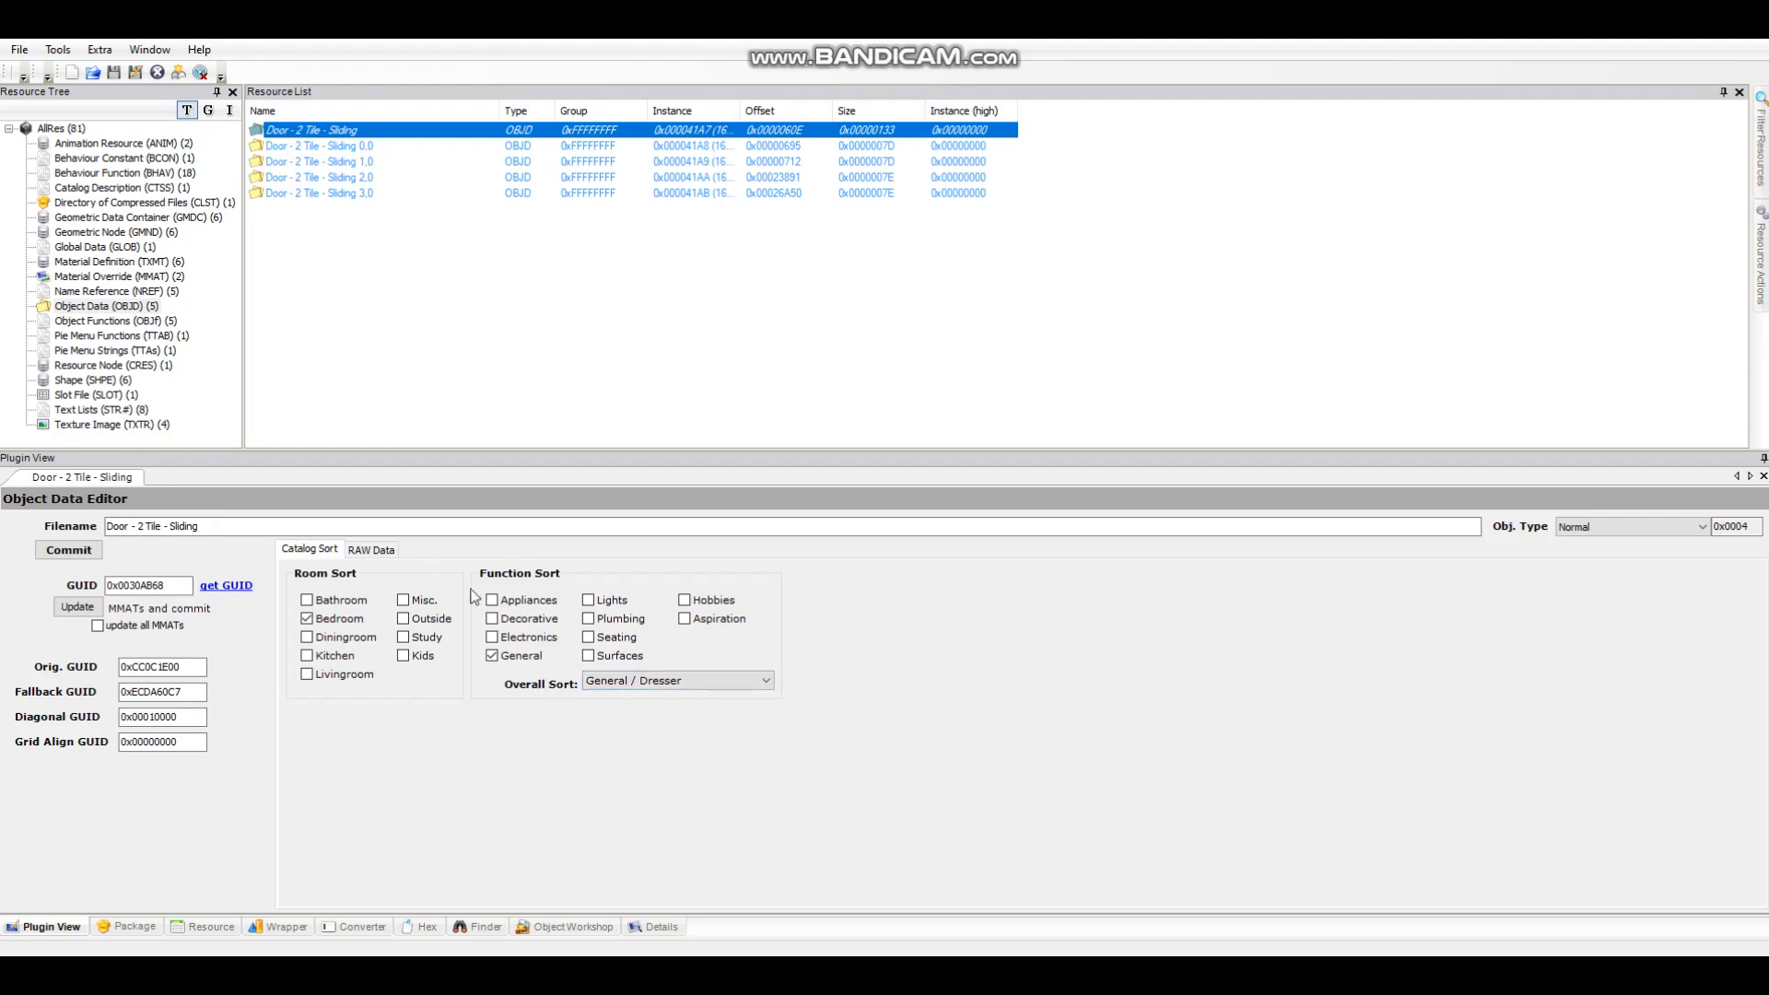
click(383, 550)
scroll(443, 738, down, 10)
scroll(440, 752, down, 4)
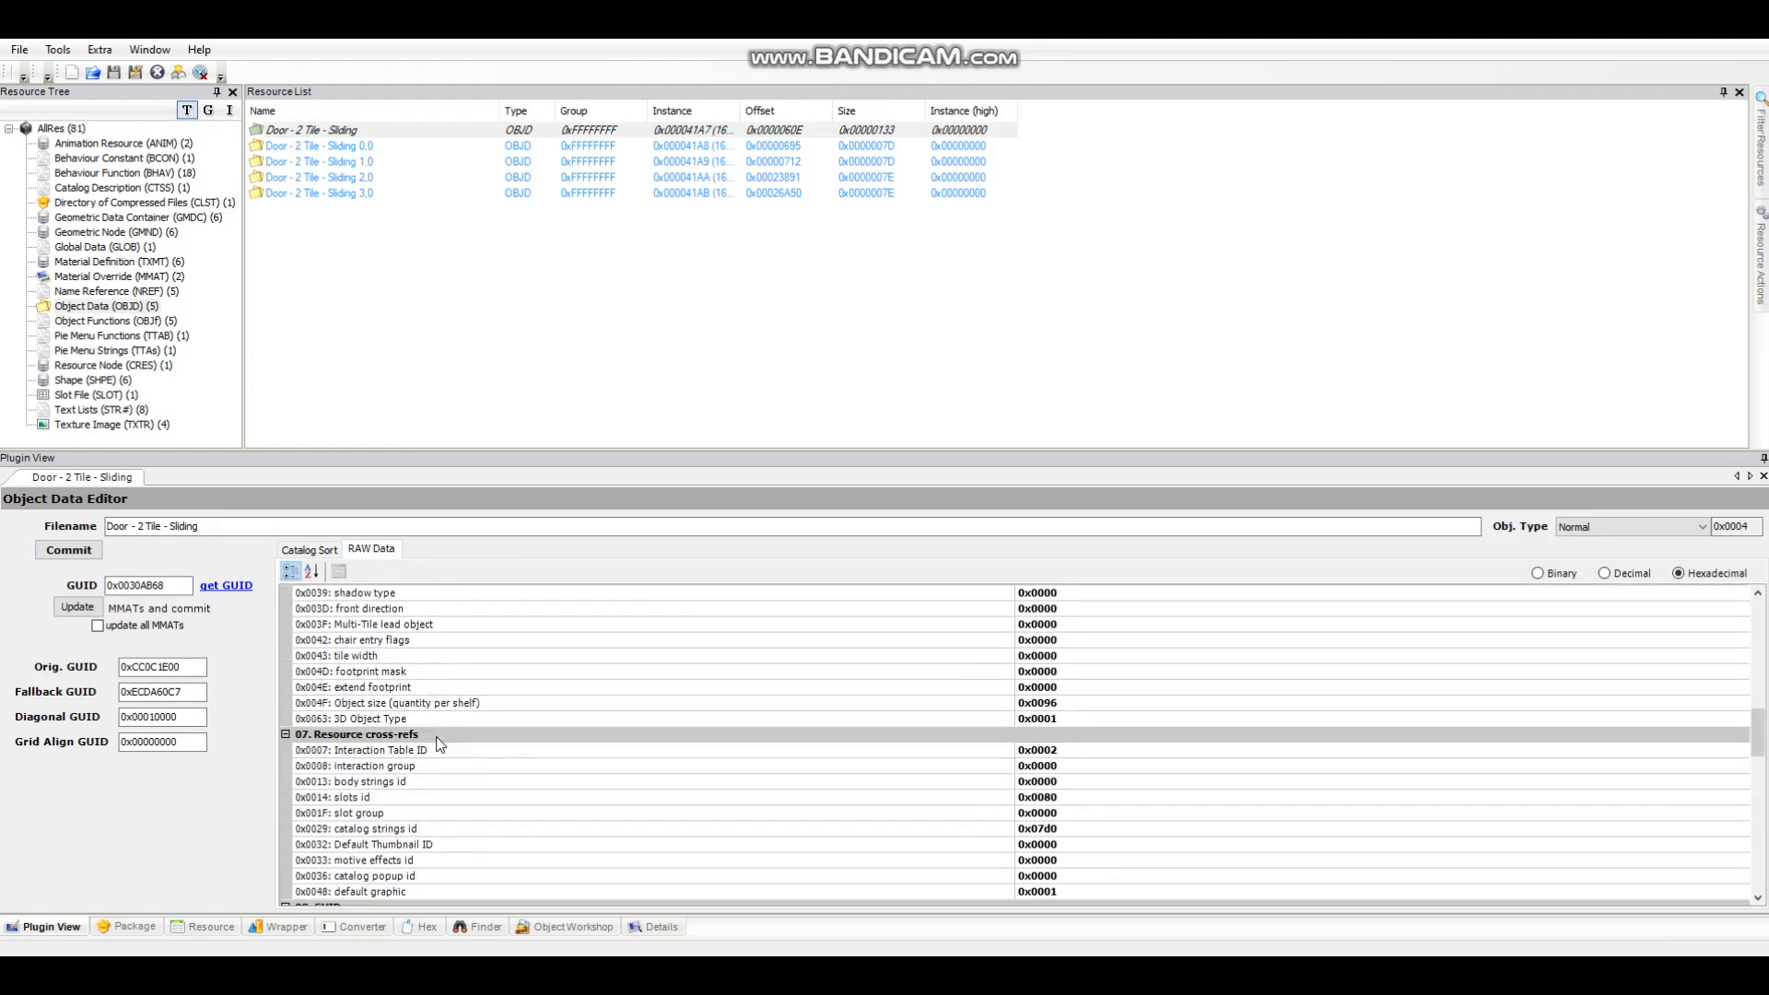
click(1077, 751)
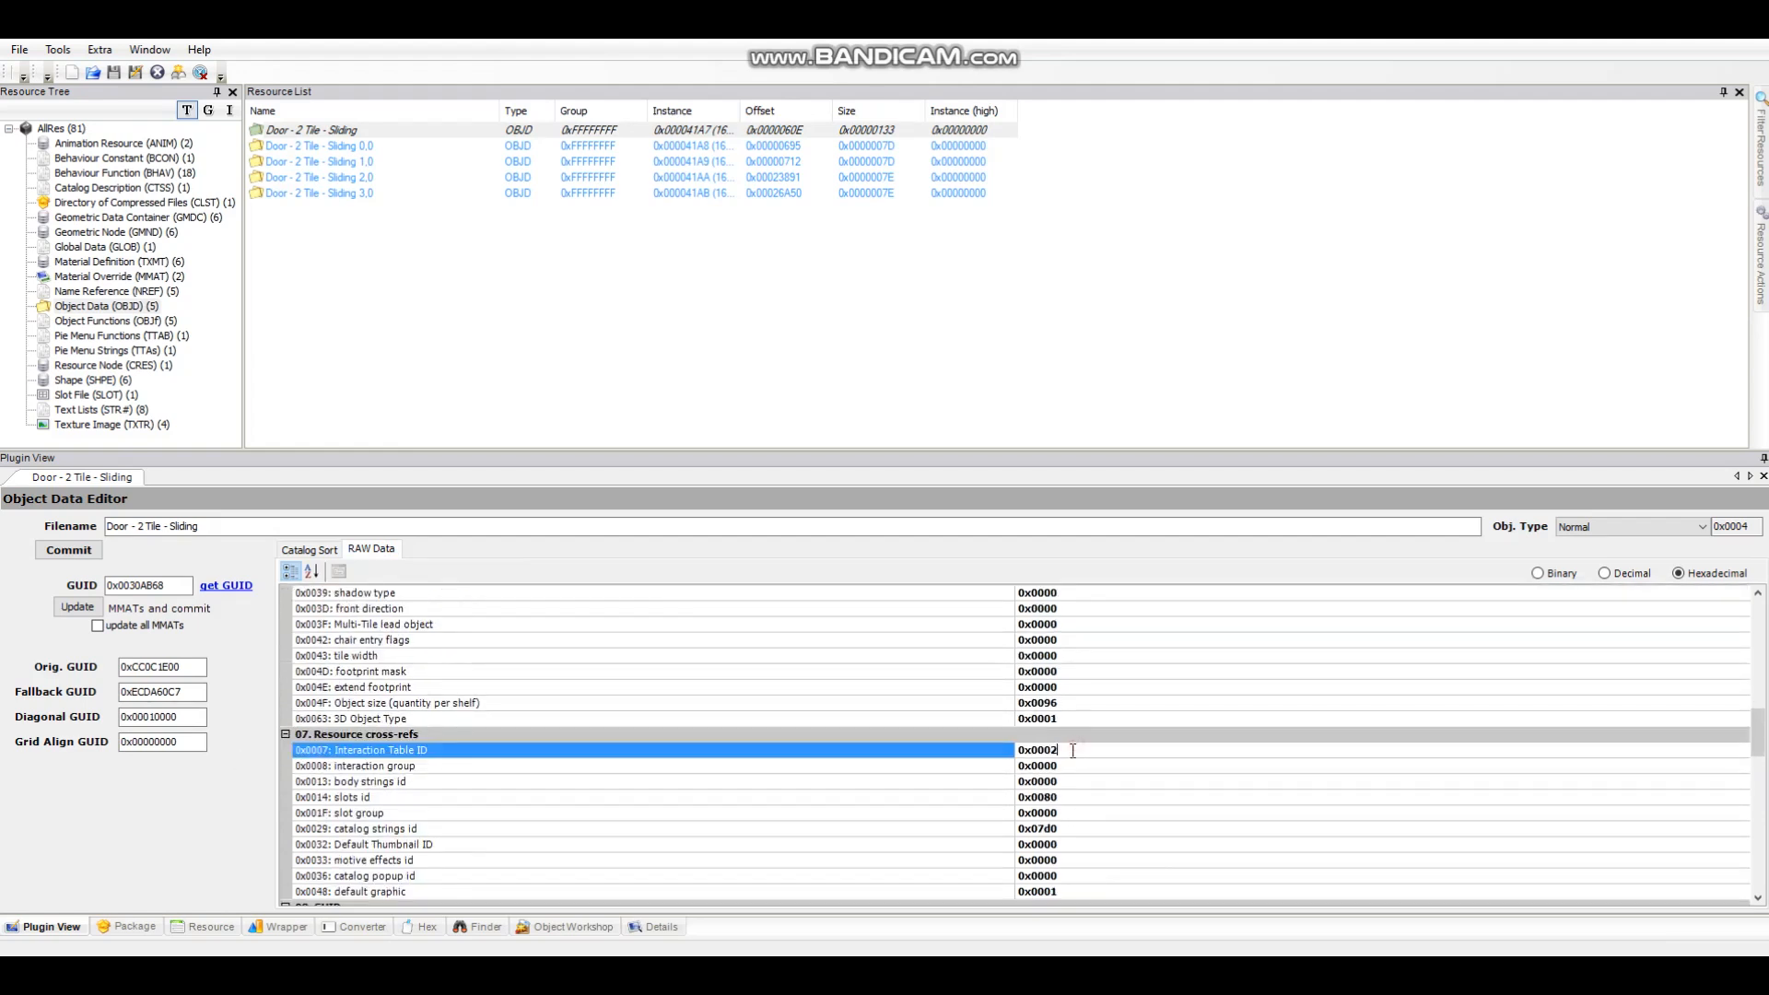
click(1066, 751)
click(1096, 751)
Delete the "untitled tree table" resource from Pie Menu Functions (TTAB)
click(156, 337)
click(313, 131)
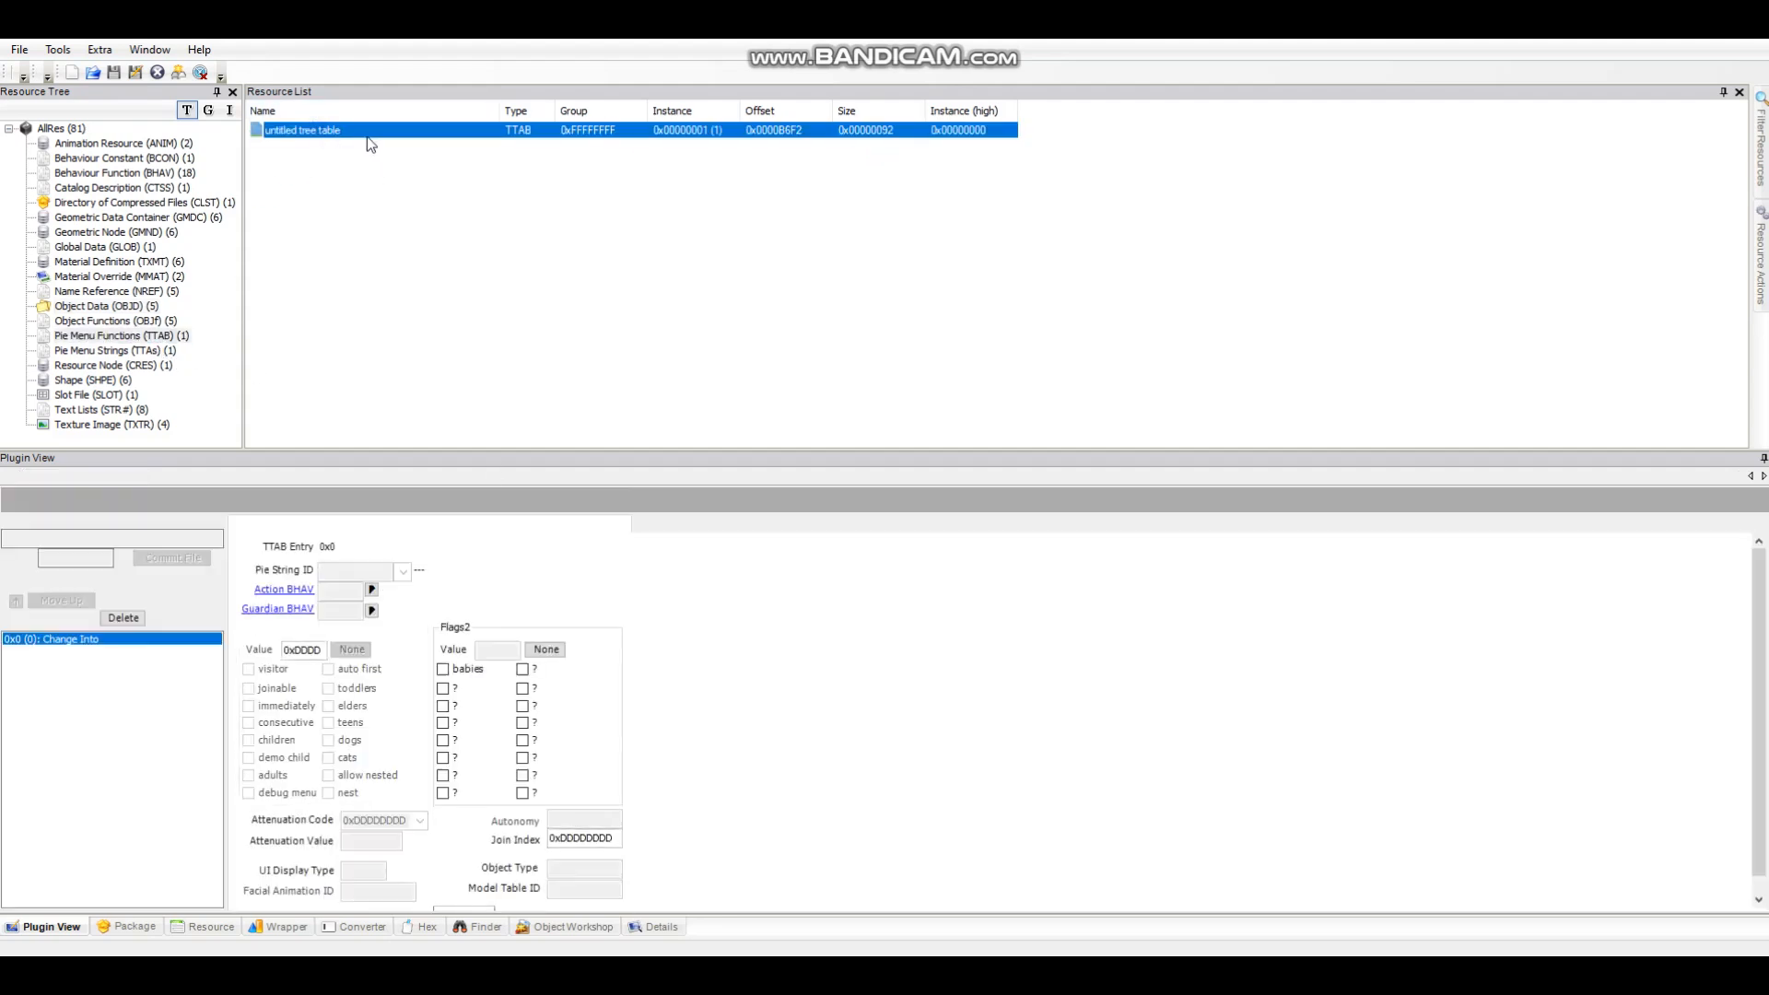
right_click(364, 141)
click(403, 192)
Delete the Pie Menu Strings (TTAs) resource, instance 0x00000001
click(158, 351)
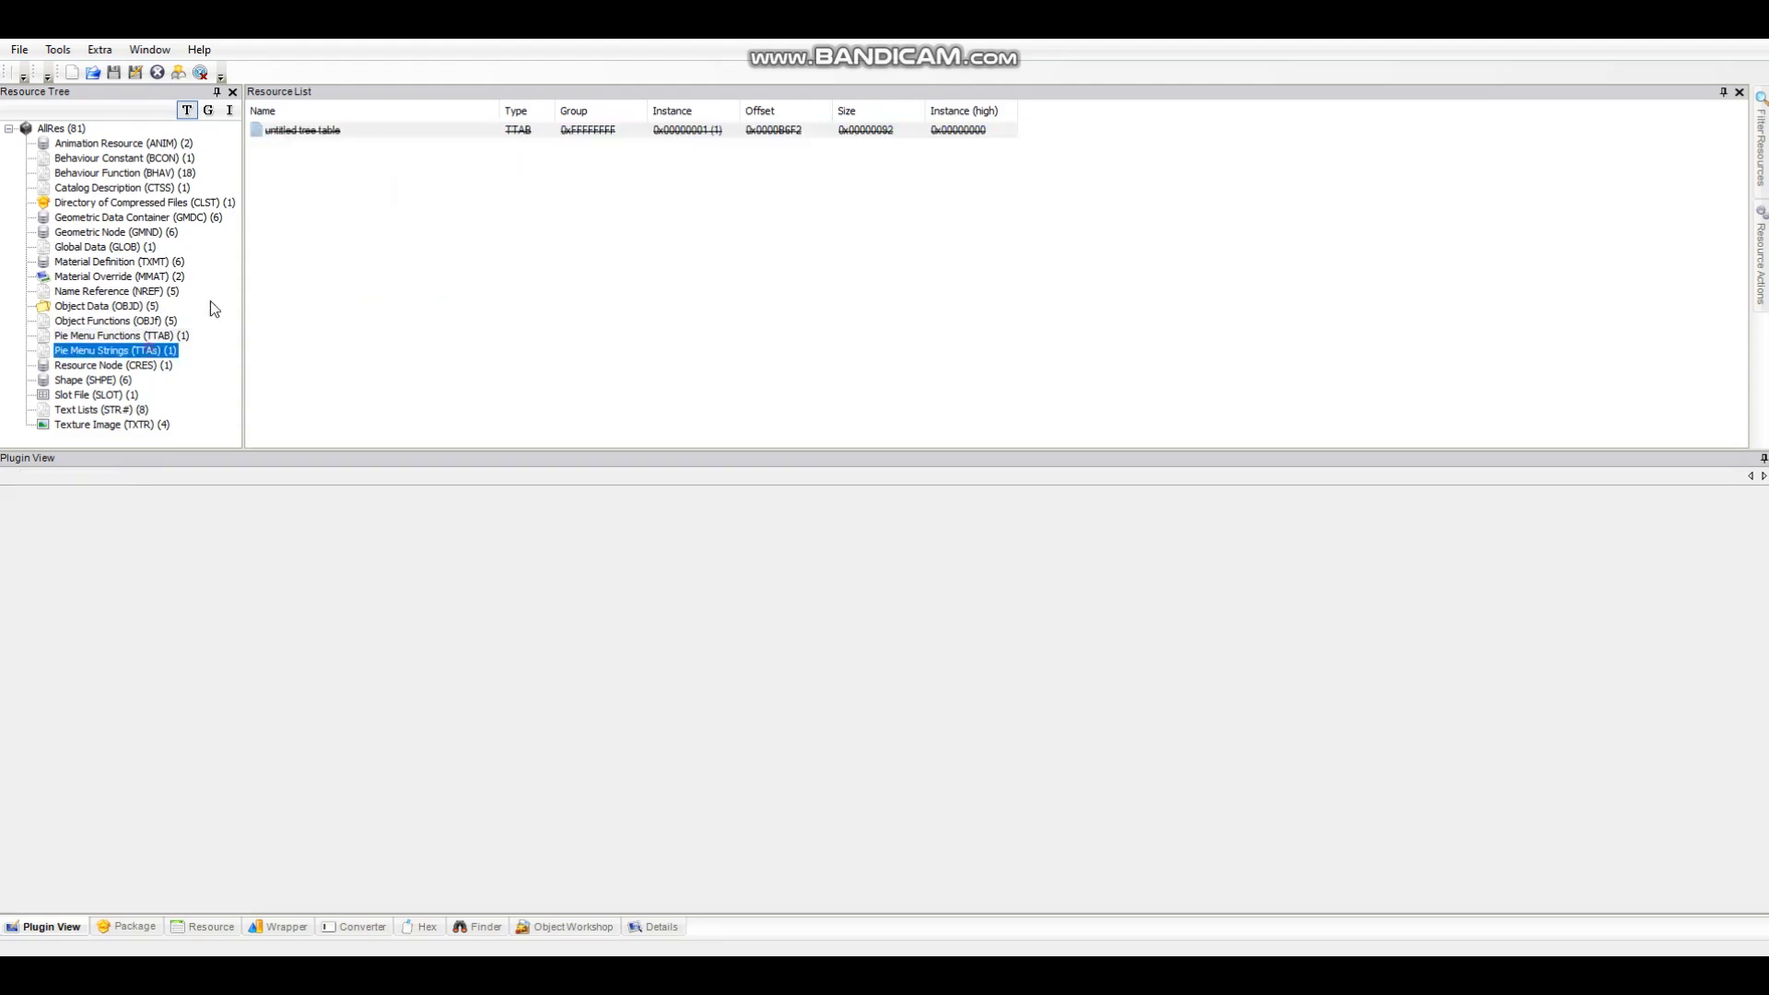
click(323, 134)
right_click(334, 132)
click(376, 209)
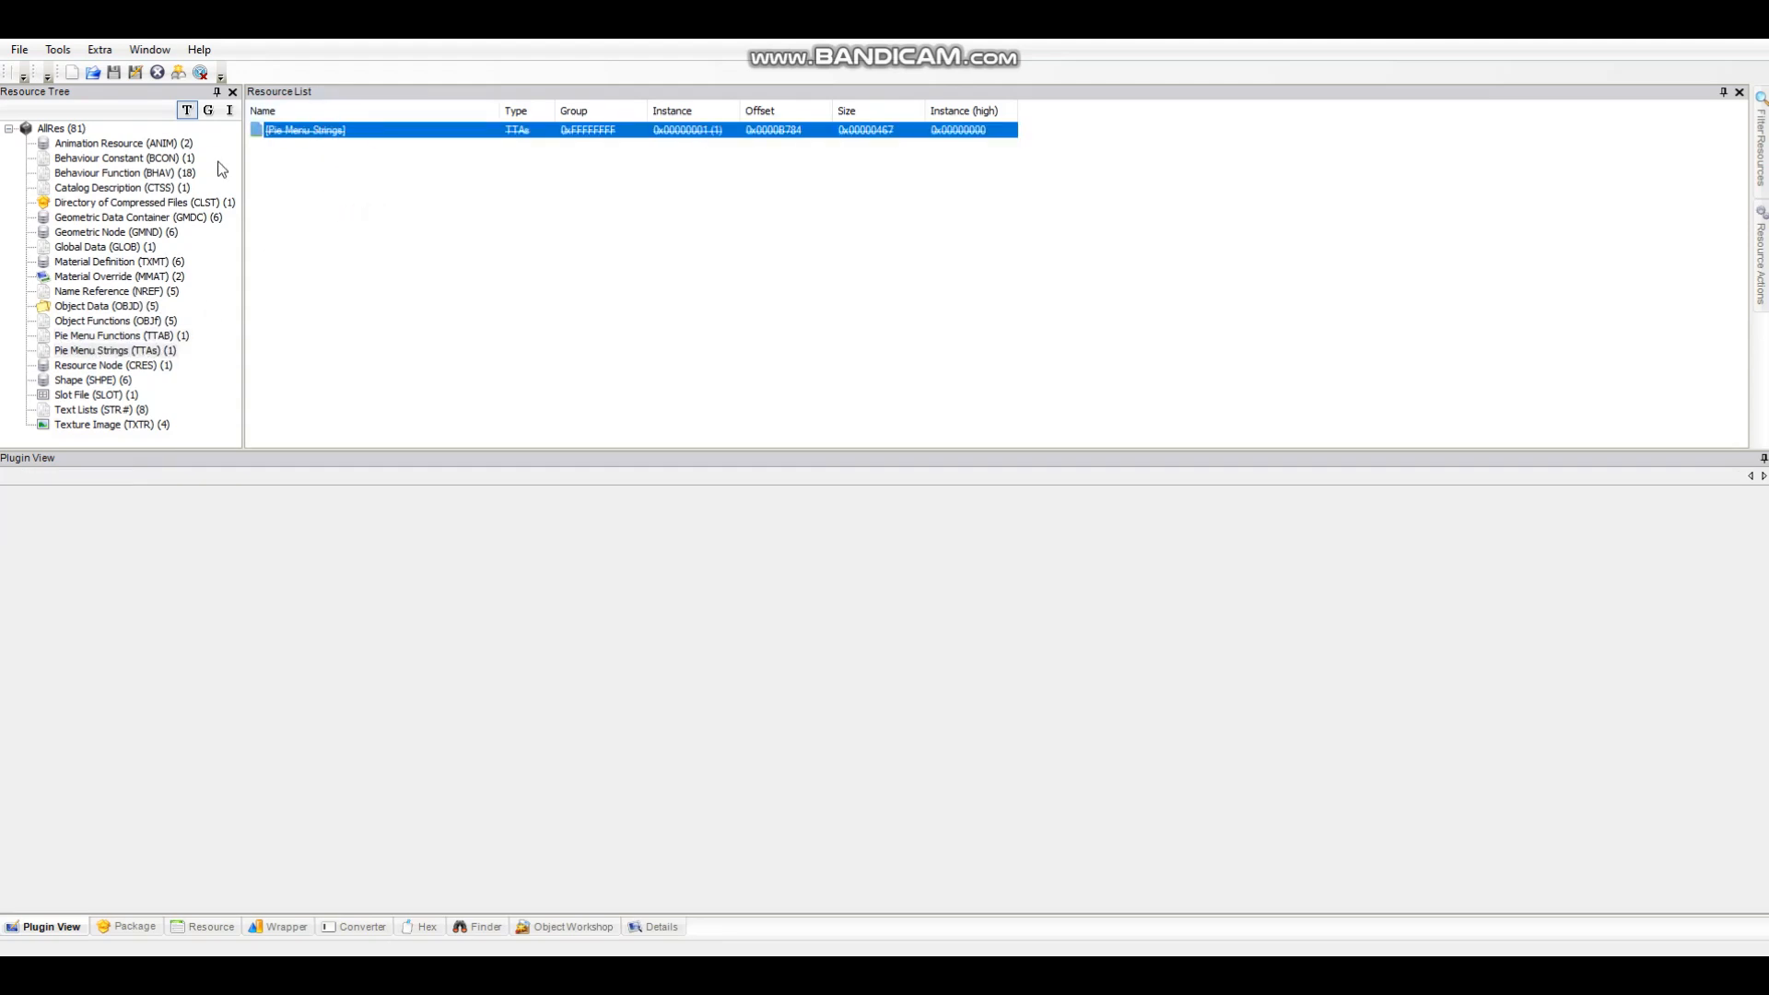
Reopen the main Door - 2 Tile - Sliding object data, verify its Interaction Table ID in the raw data, and commit the object
click(159, 336)
click(106, 306)
click(303, 132)
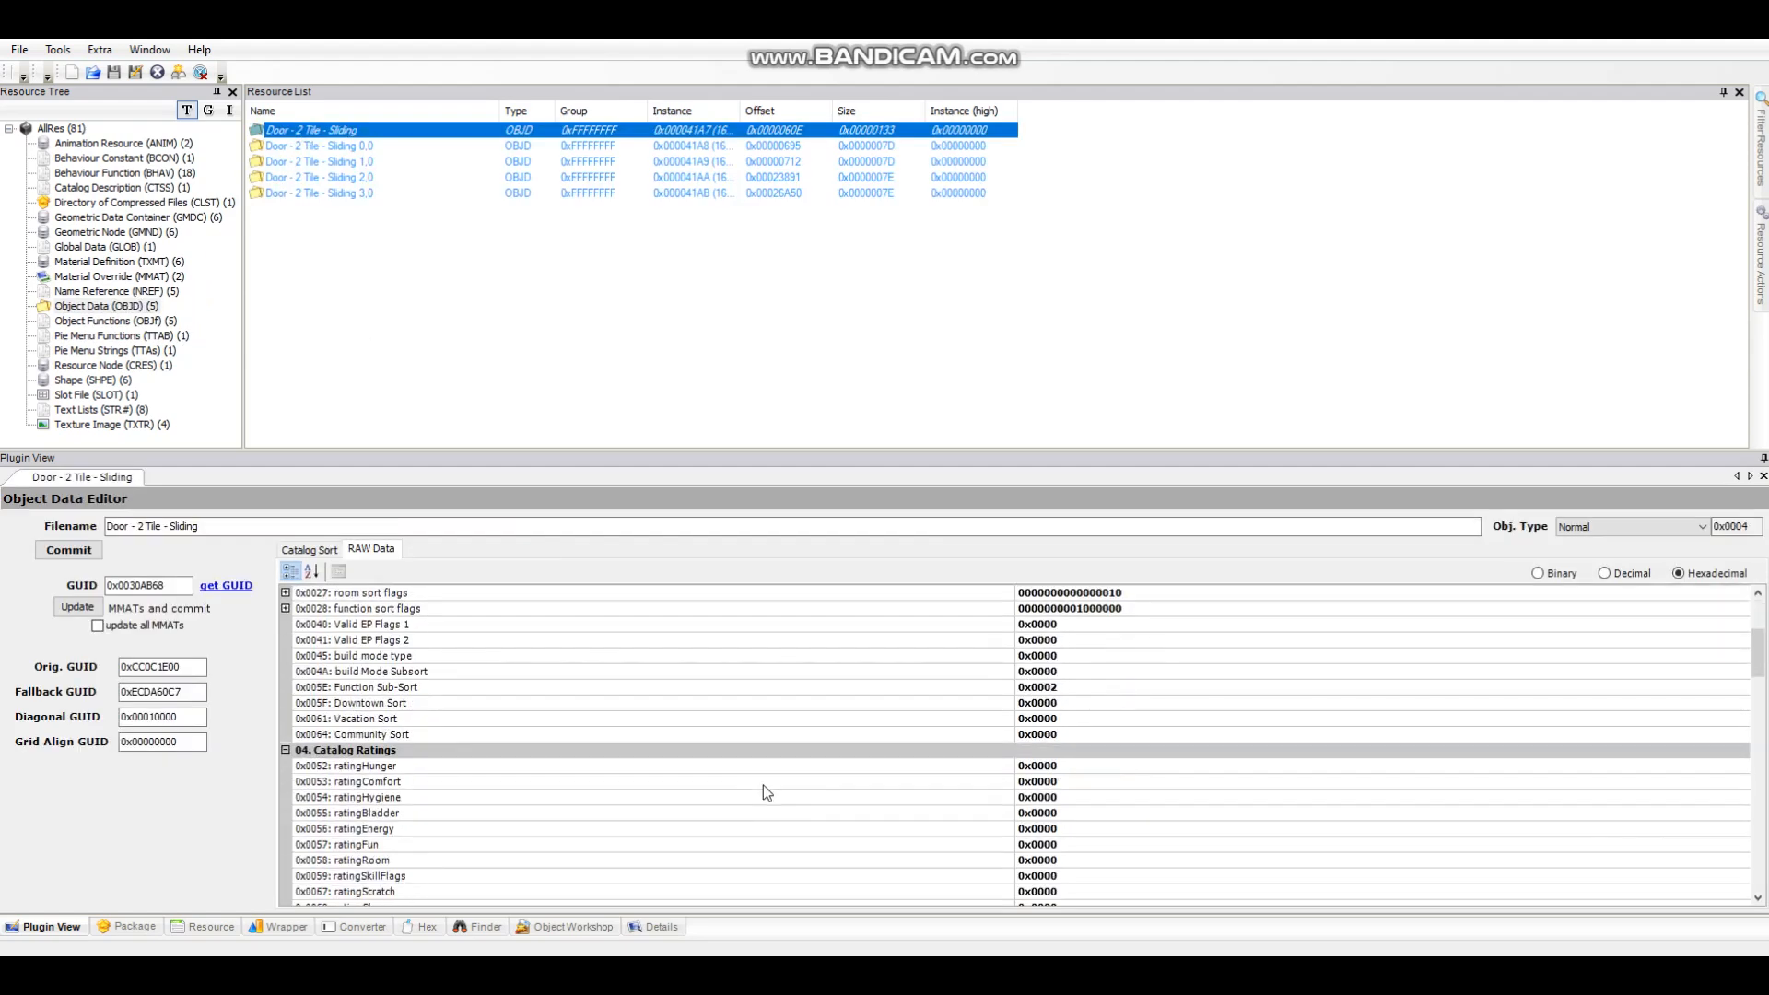
scroll(768, 792, down, 10)
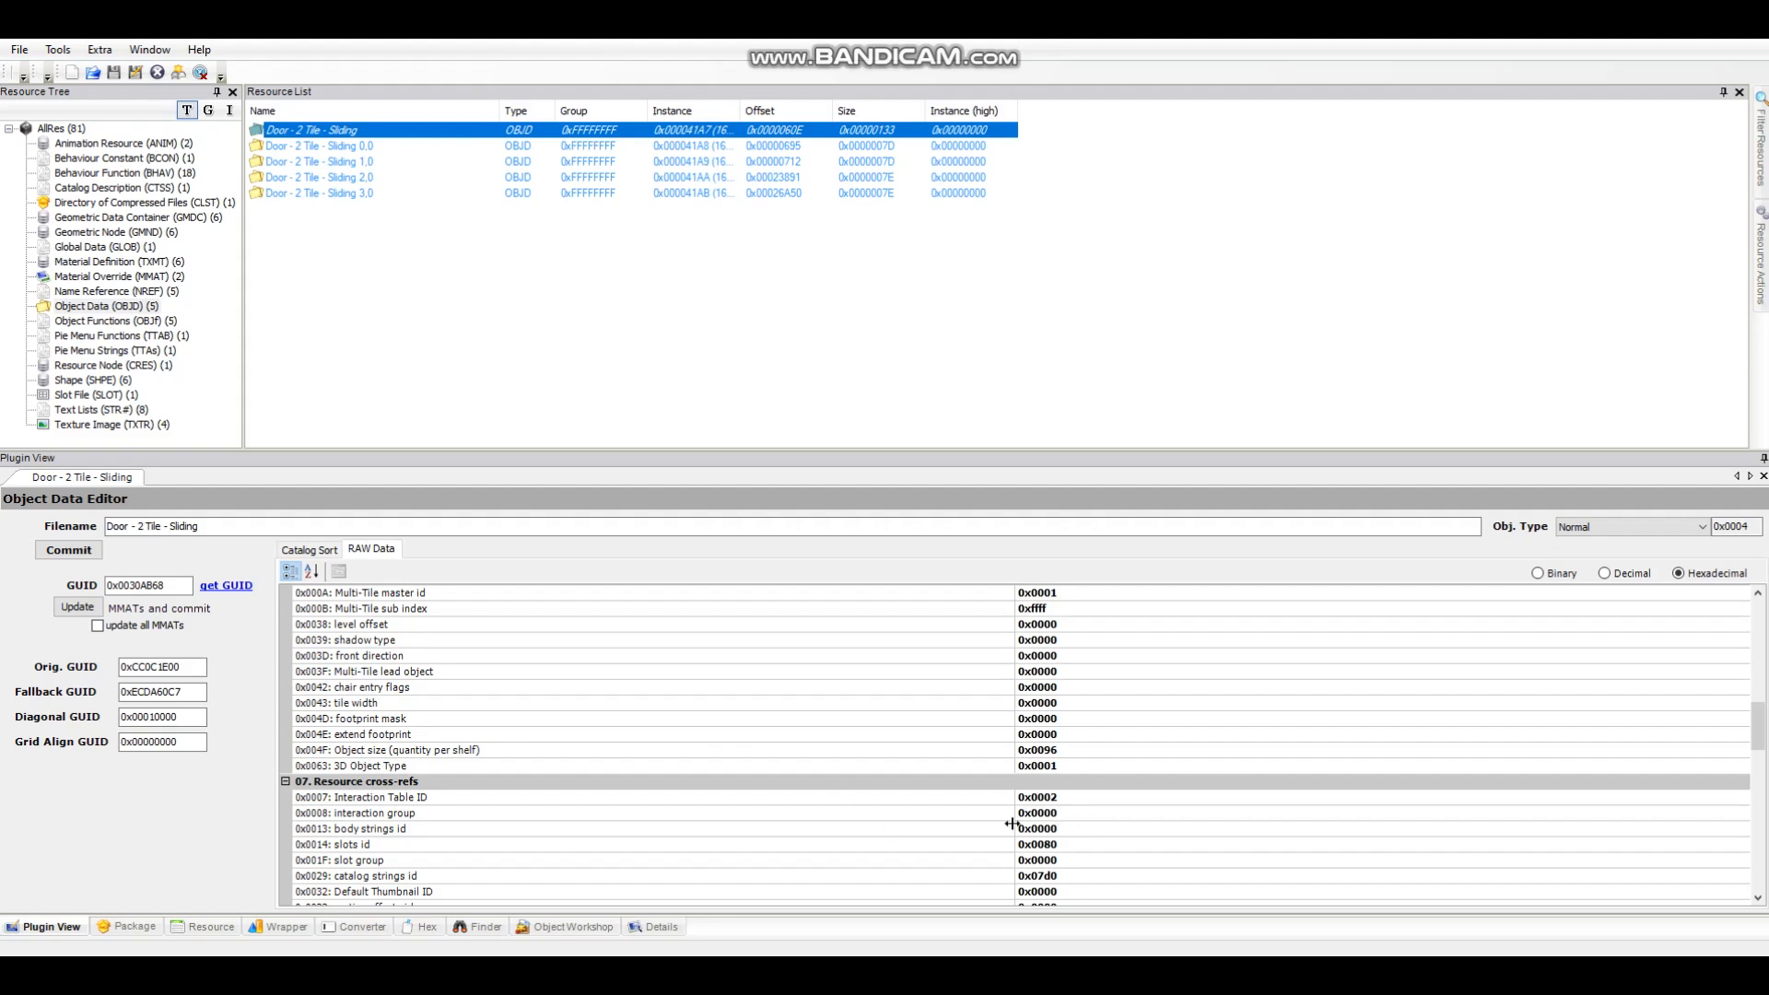
click(597, 481)
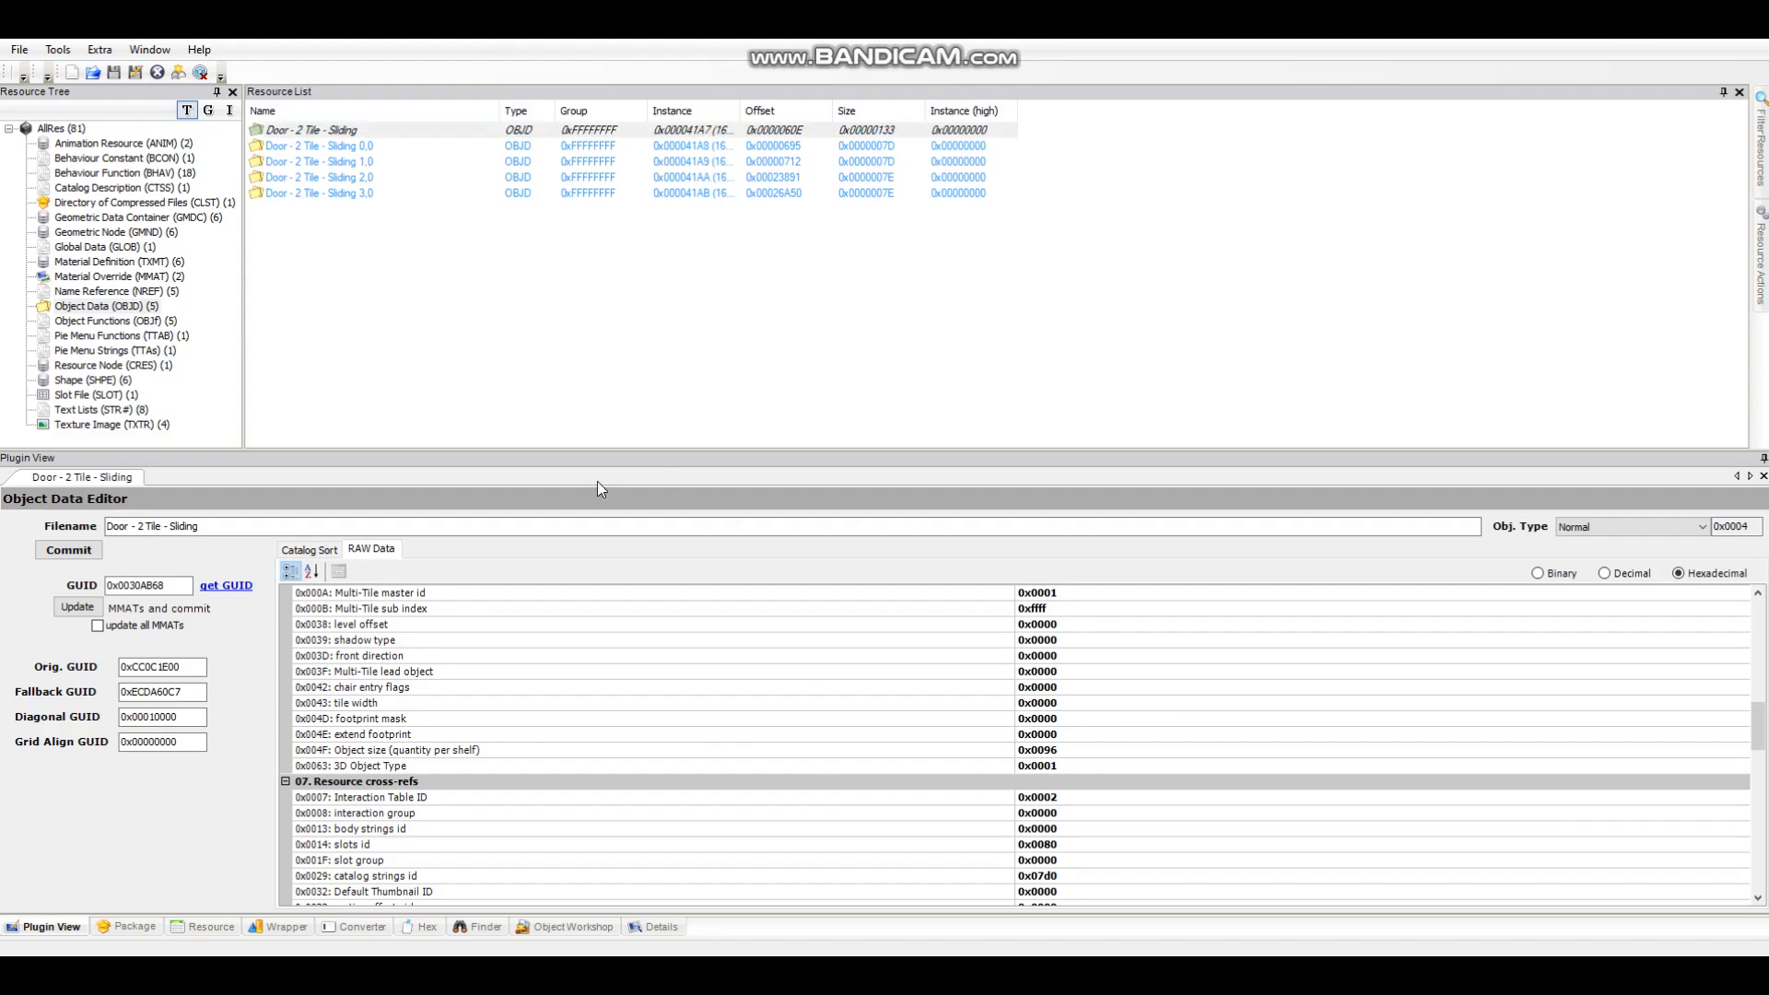
click(69, 551)
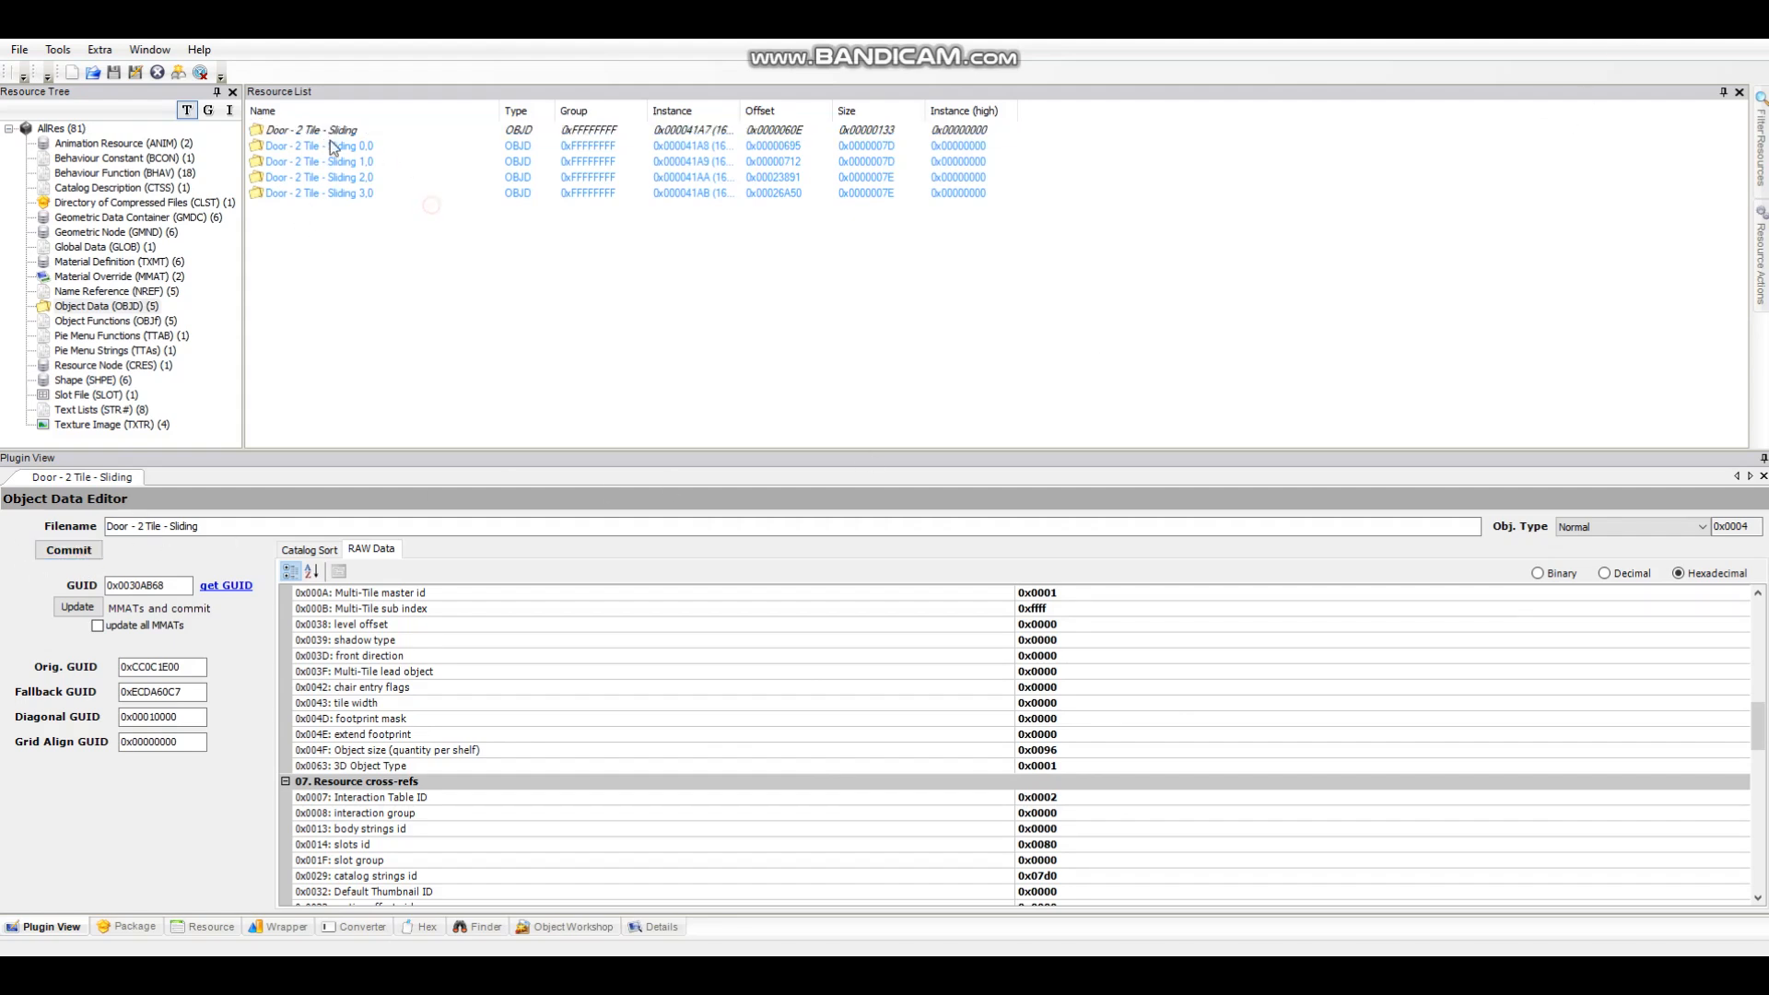